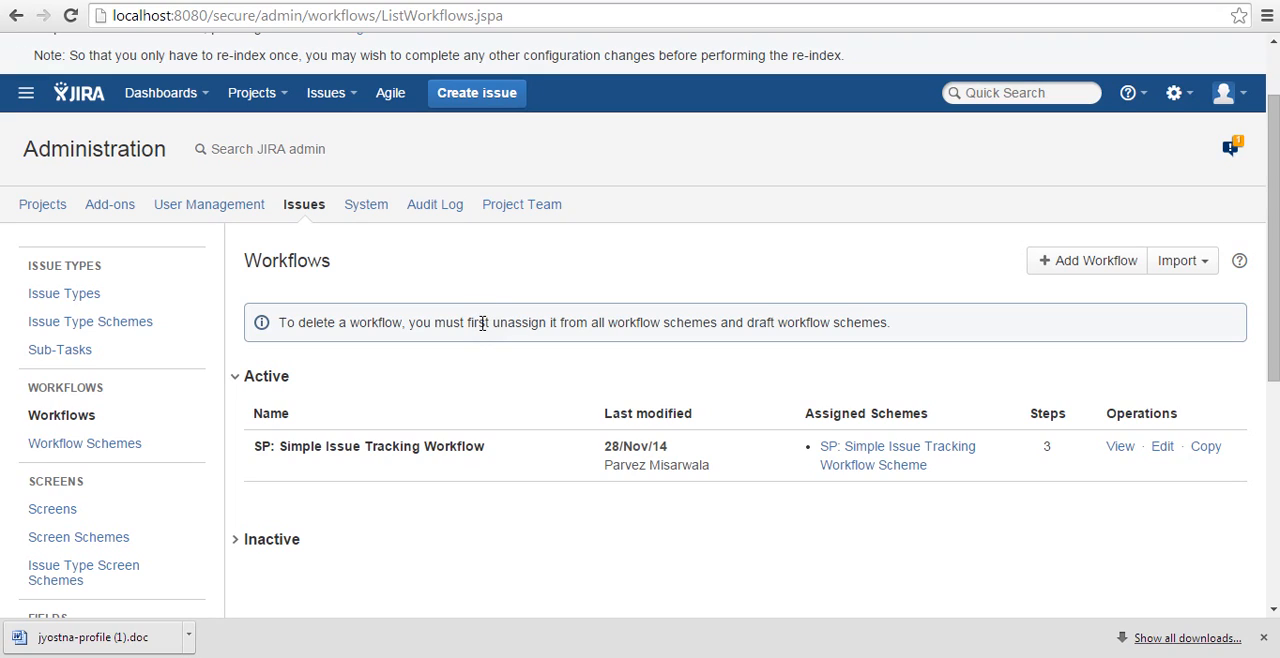
# Open the Workflows page in the issue administration and expand the list of inactive workflows.
pyautogui.click(1178, 100)
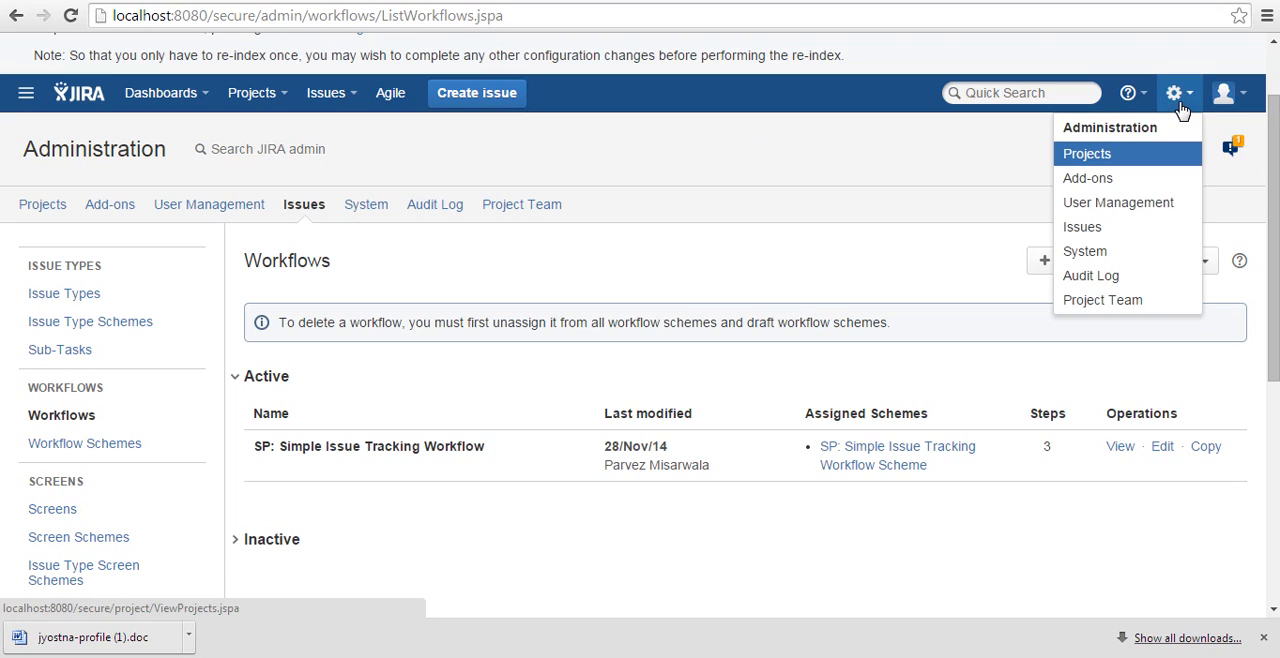
pyautogui.click(1146, 227)
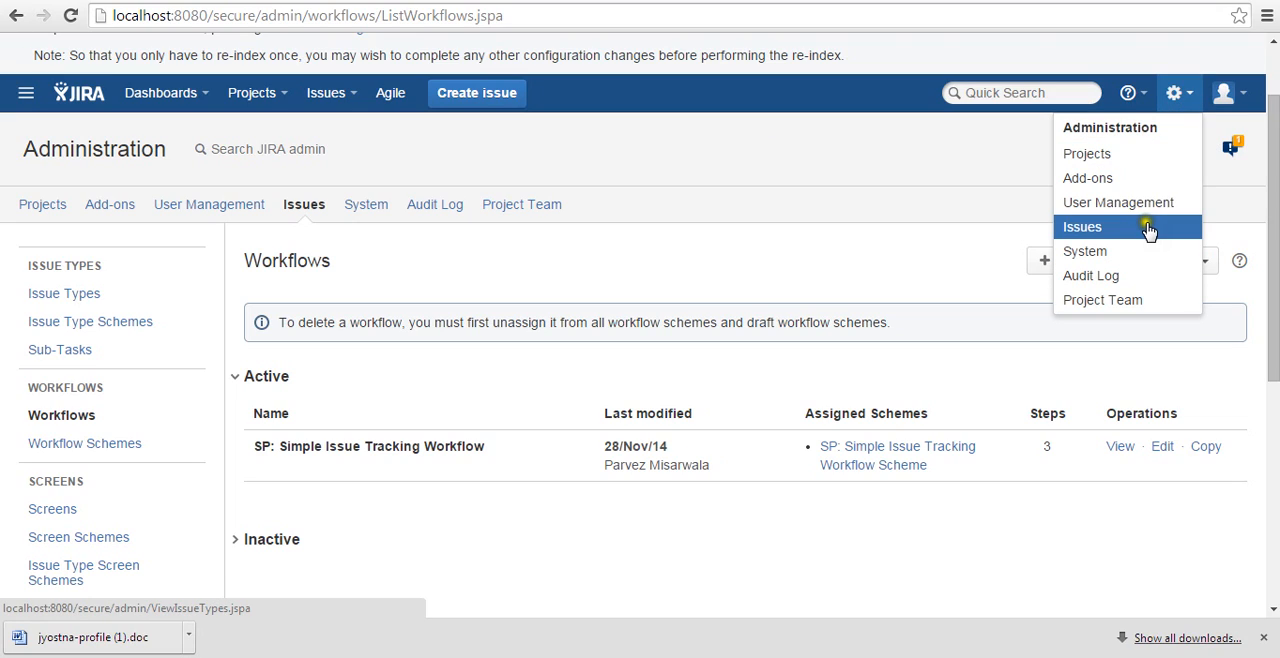
pyautogui.click(283, 203)
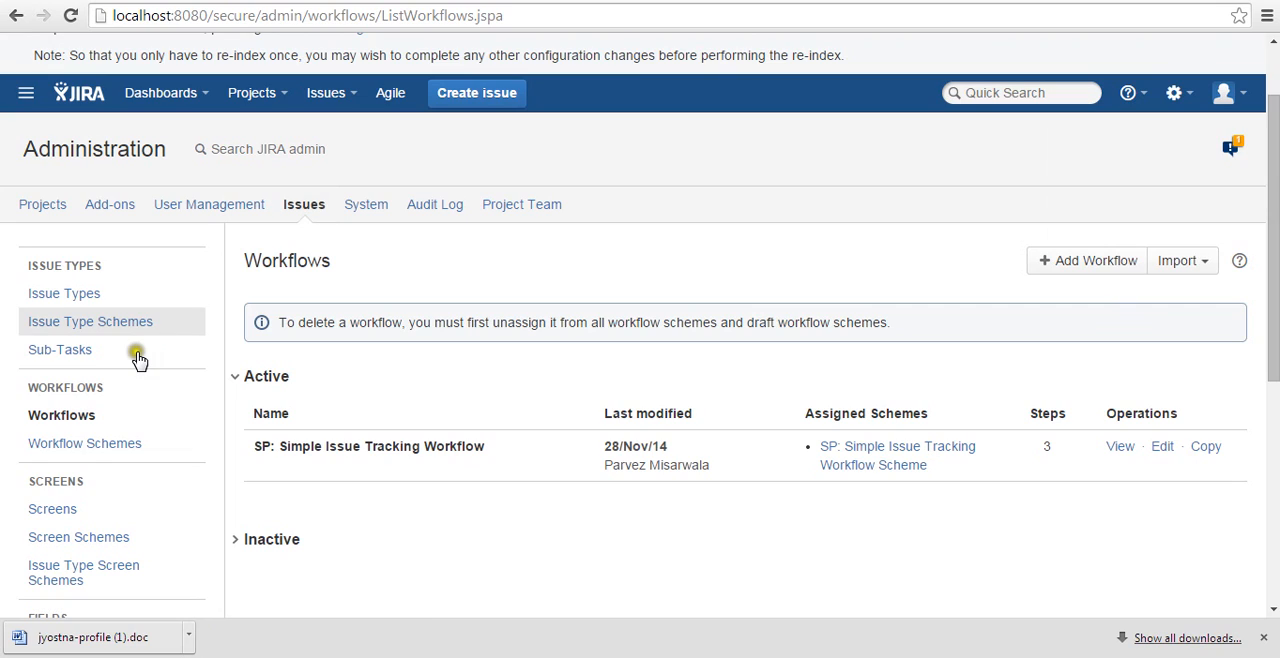
pyautogui.scroll(-2, 133, 468)
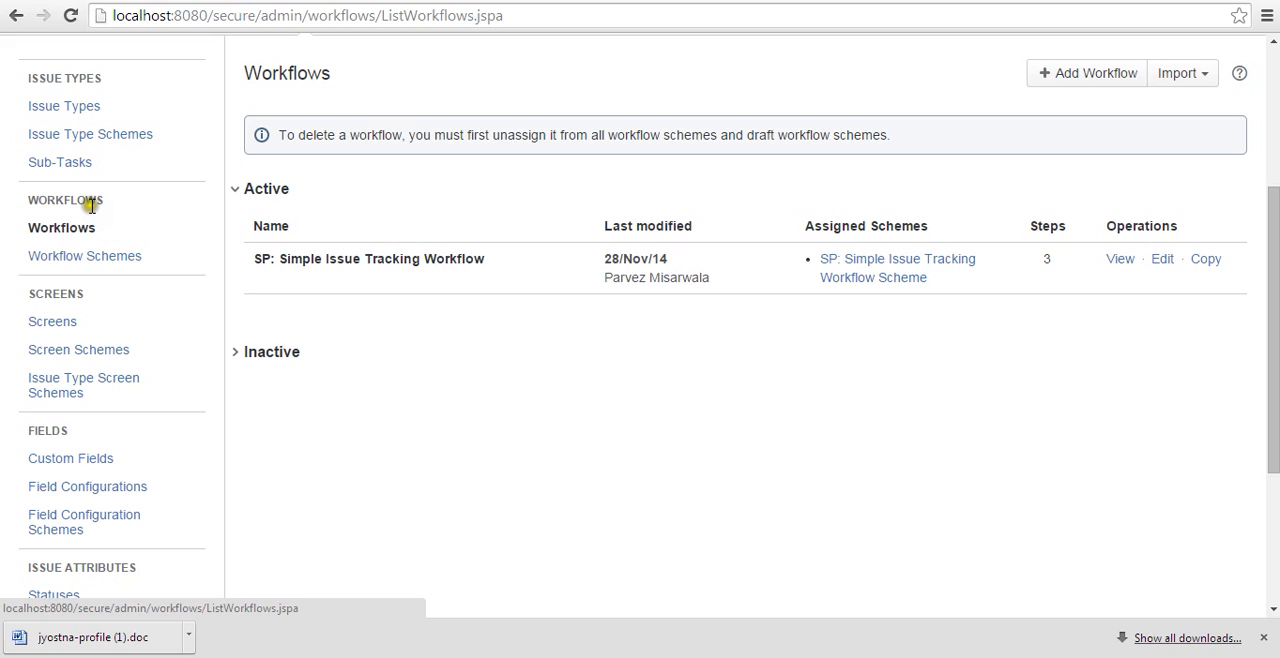
pyautogui.click(106, 262)
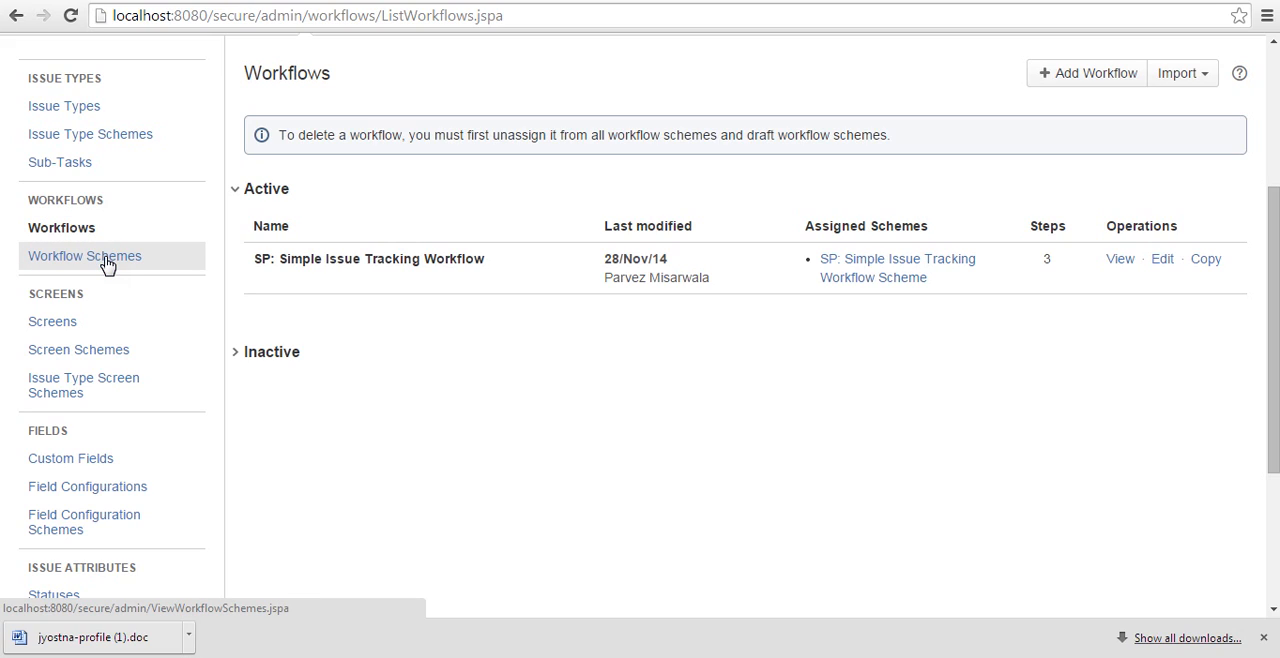
pyautogui.click(96, 231)
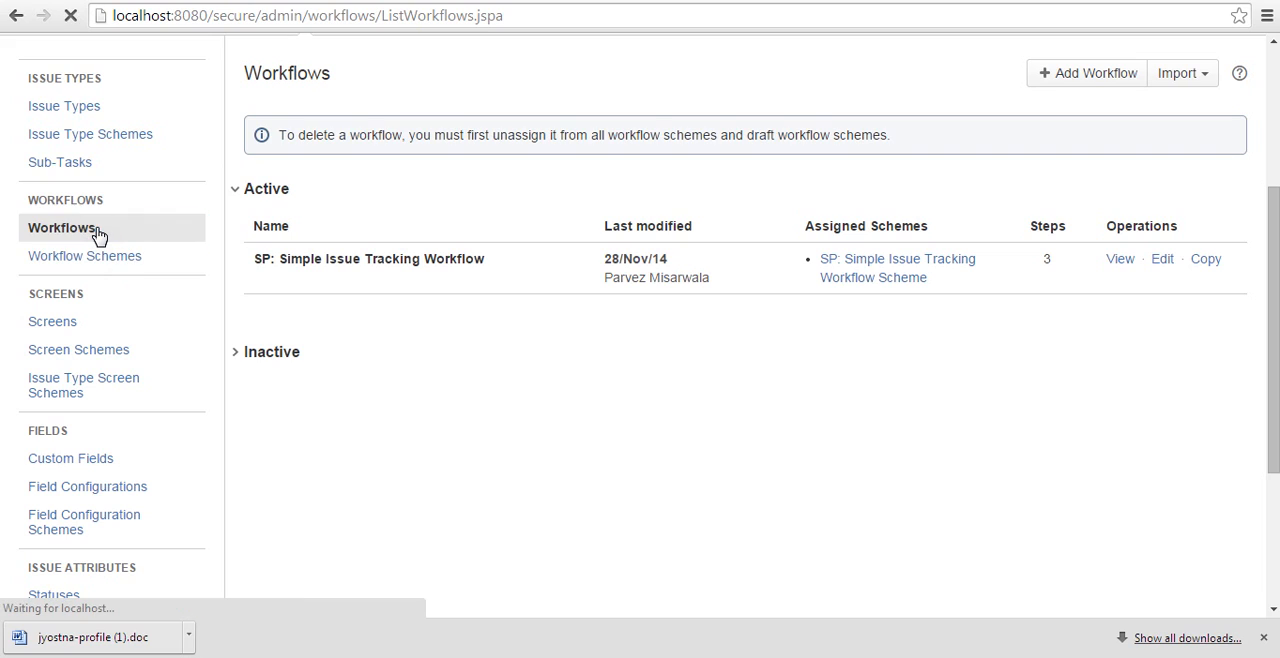
pyautogui.scroll(-3, 287, 348)
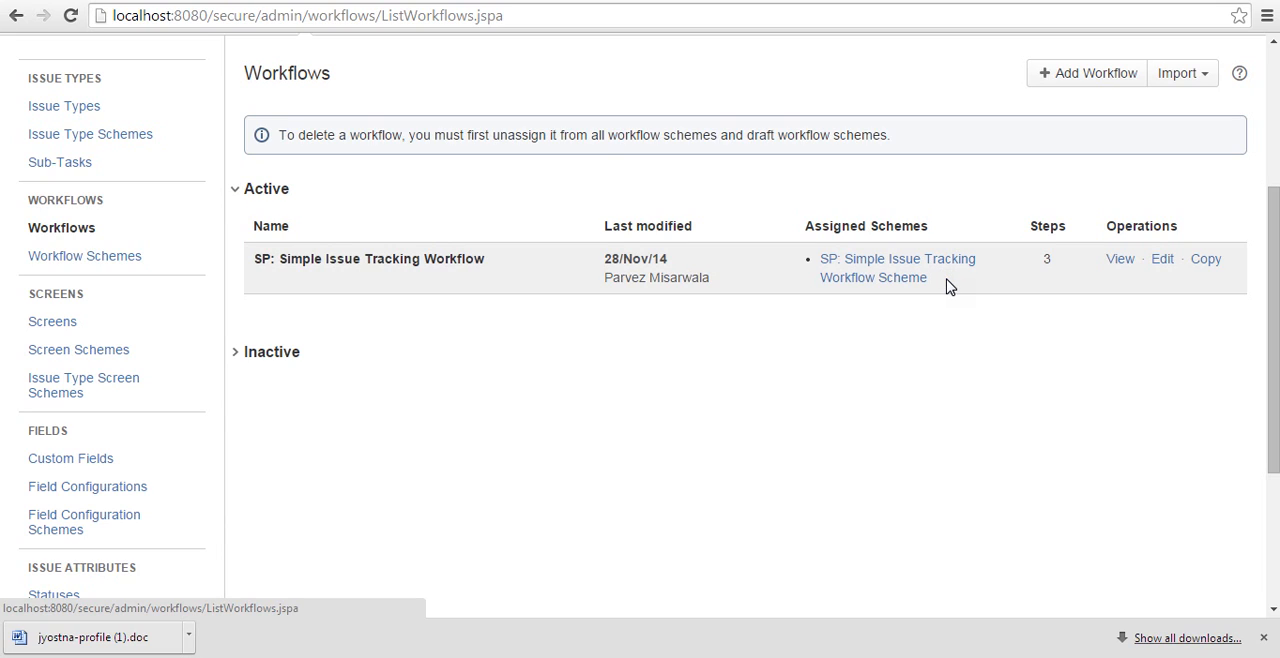
pyautogui.click(235, 355)
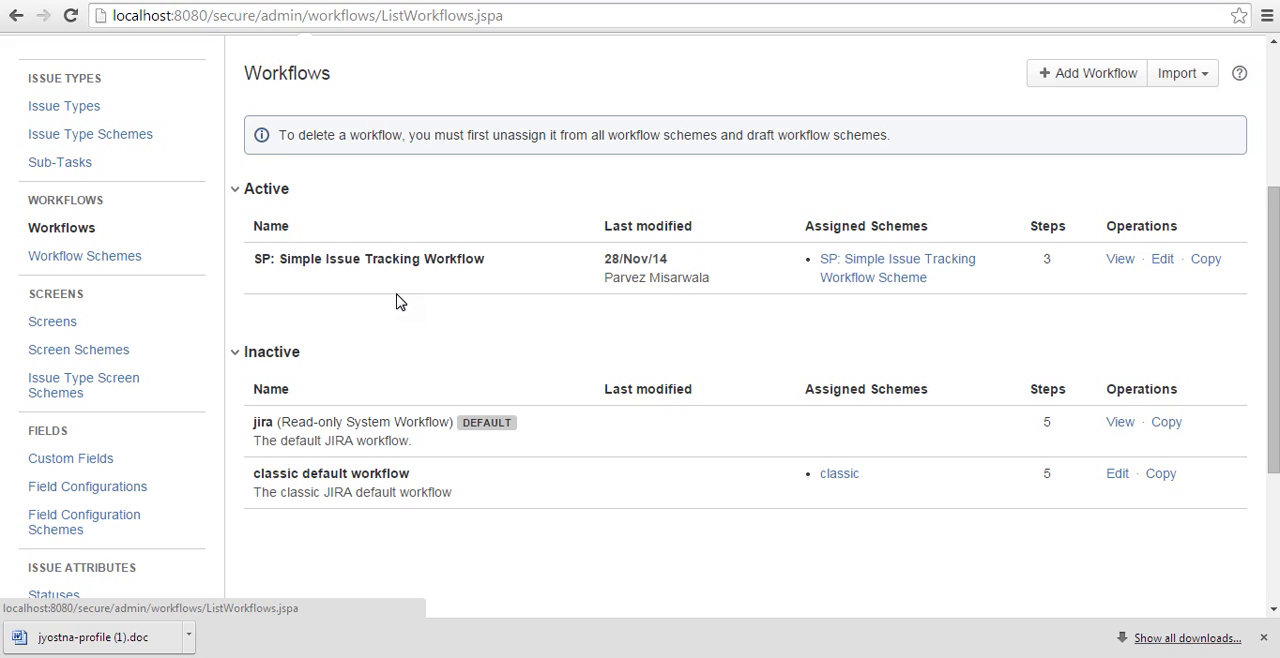
pyautogui.click(400, 336)
pyautogui.click(343, 551)
# Open the issue Statuses page and review the existing statuses through to NEW.
pyautogui.scroll(-1, 343, 555)
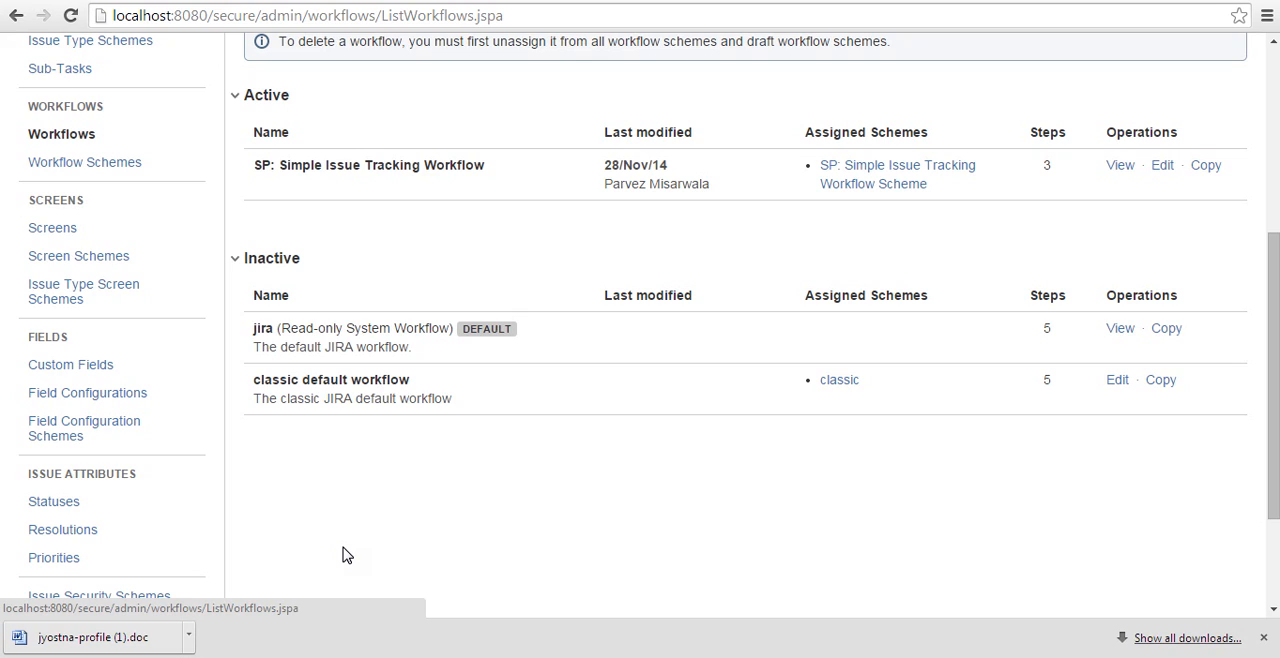
pyautogui.click(360, 530)
pyautogui.click(42, 508)
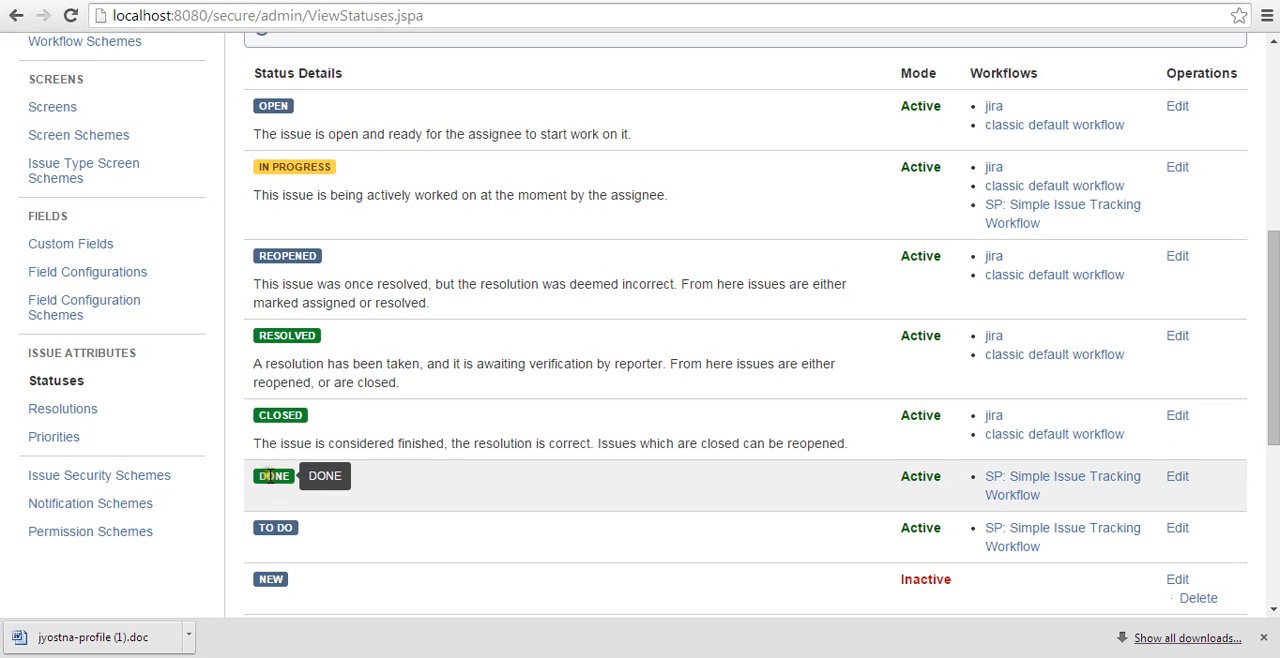
pyautogui.scroll(-1, 269, 476)
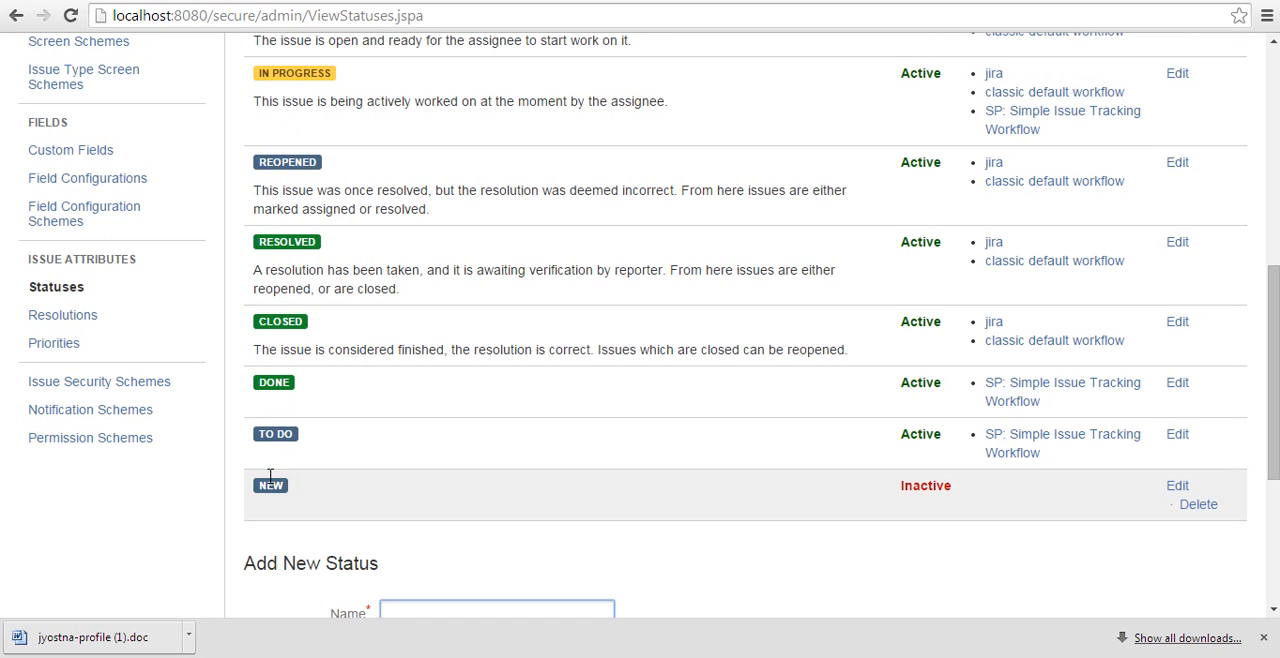
pyautogui.click(414, 601)
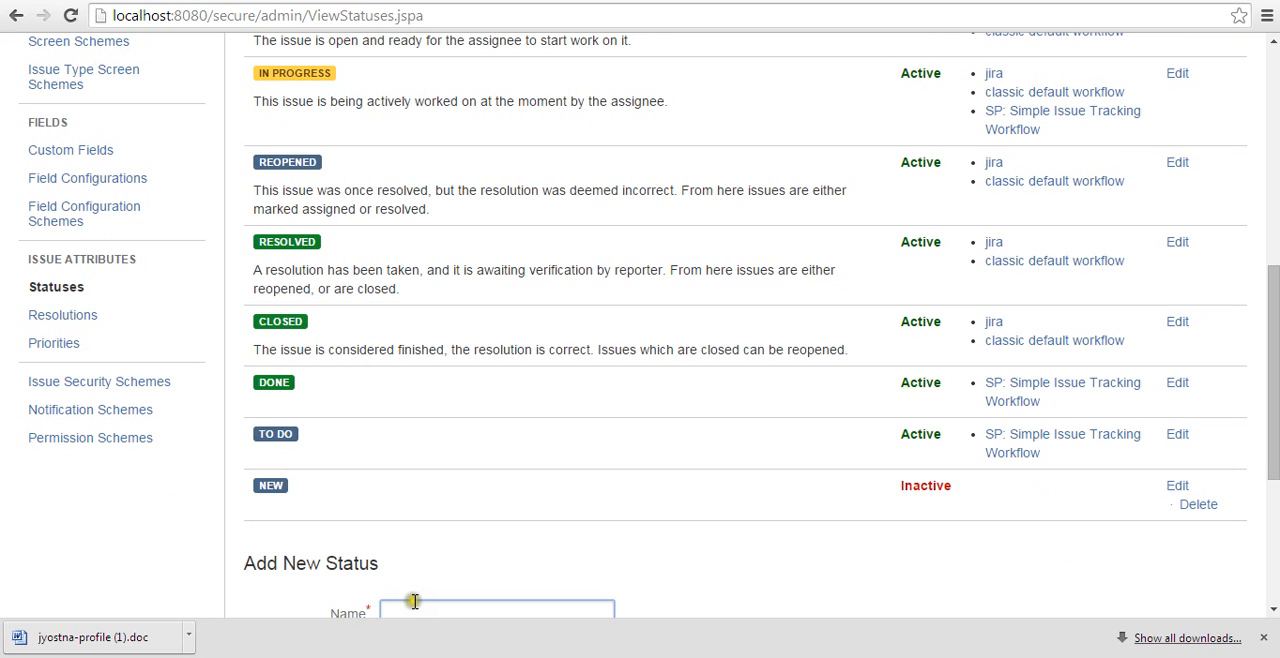
pyautogui.moveTo(290, 486); pyautogui.dragTo(251, 484)
pyautogui.click(246, 539)
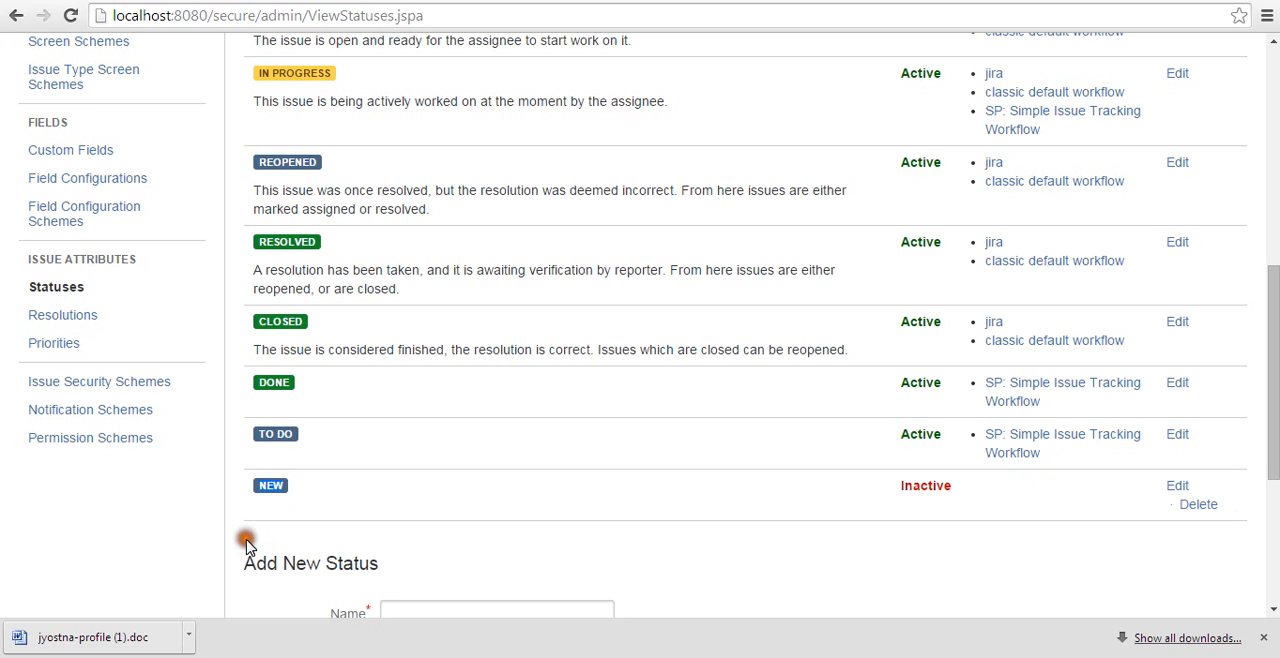
# Add a new issue status named "Need More Info" in the New category.
pyautogui.scroll(-1, 249, 541)
pyautogui.click(455, 514)
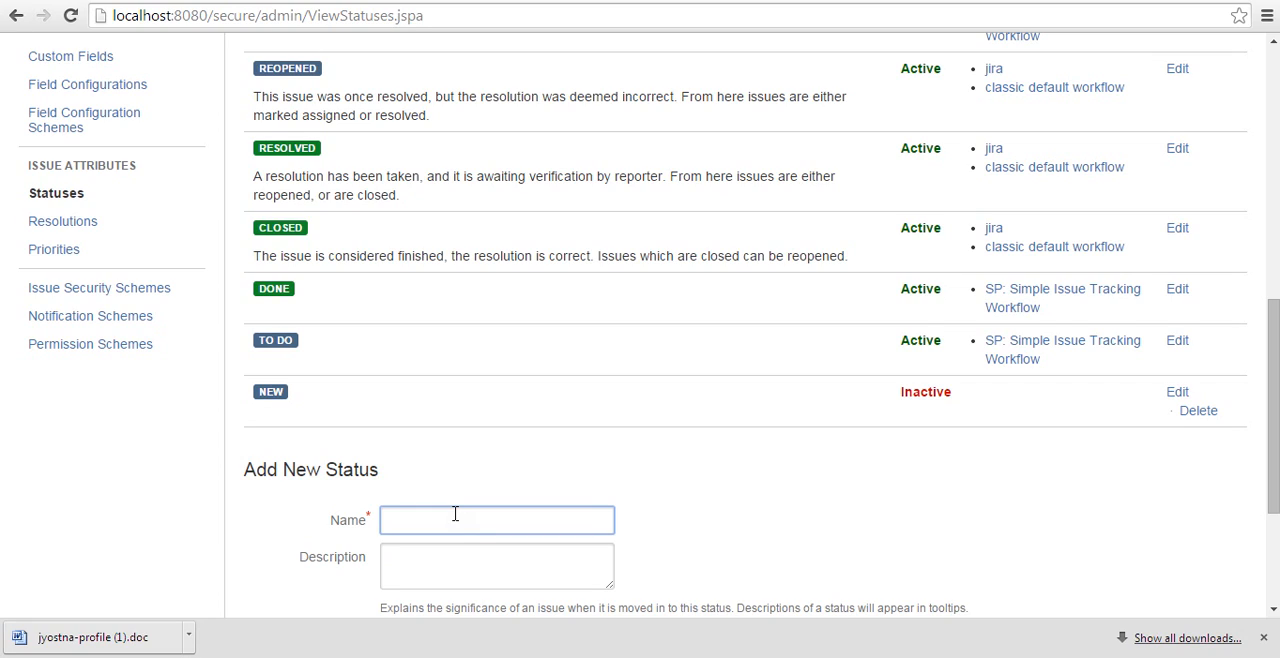
pyautogui.write('Need More Info')
pyautogui.scroll(-2, 460, 521)
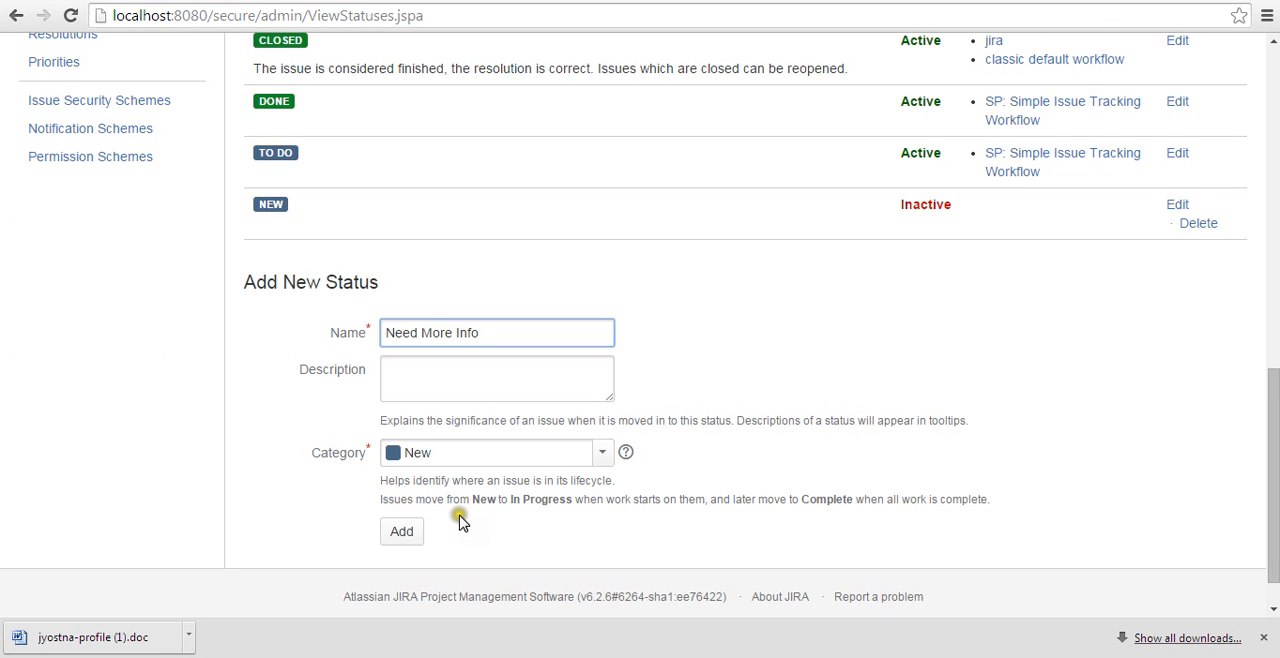
pyautogui.click(401, 532)
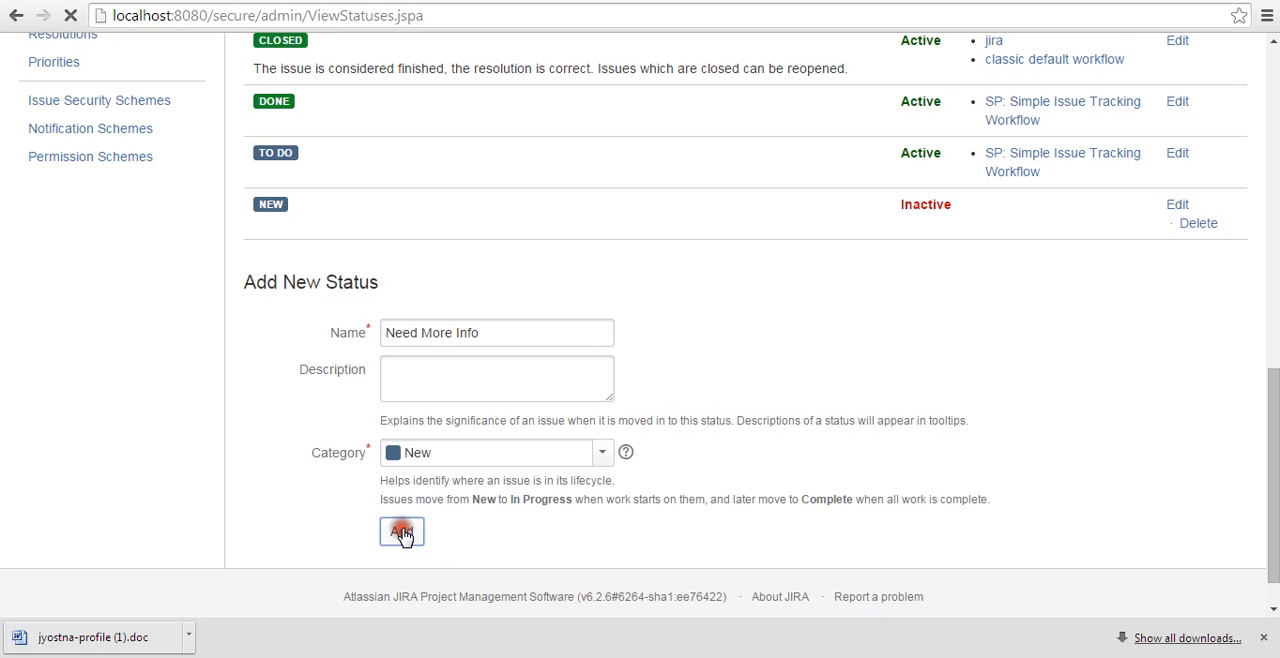
# Return to the Workflows page and view the default jira system workflow among the inactive workflows.
pyautogui.scroll(3, 410, 527)
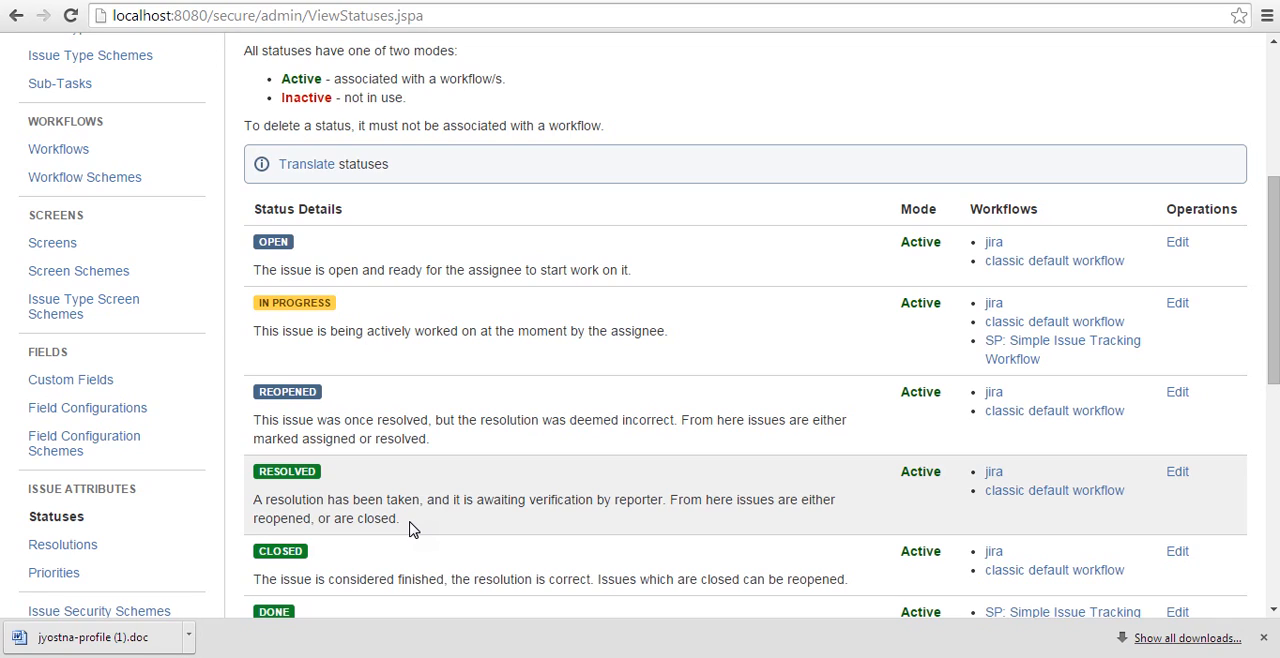
pyautogui.click(62, 150)
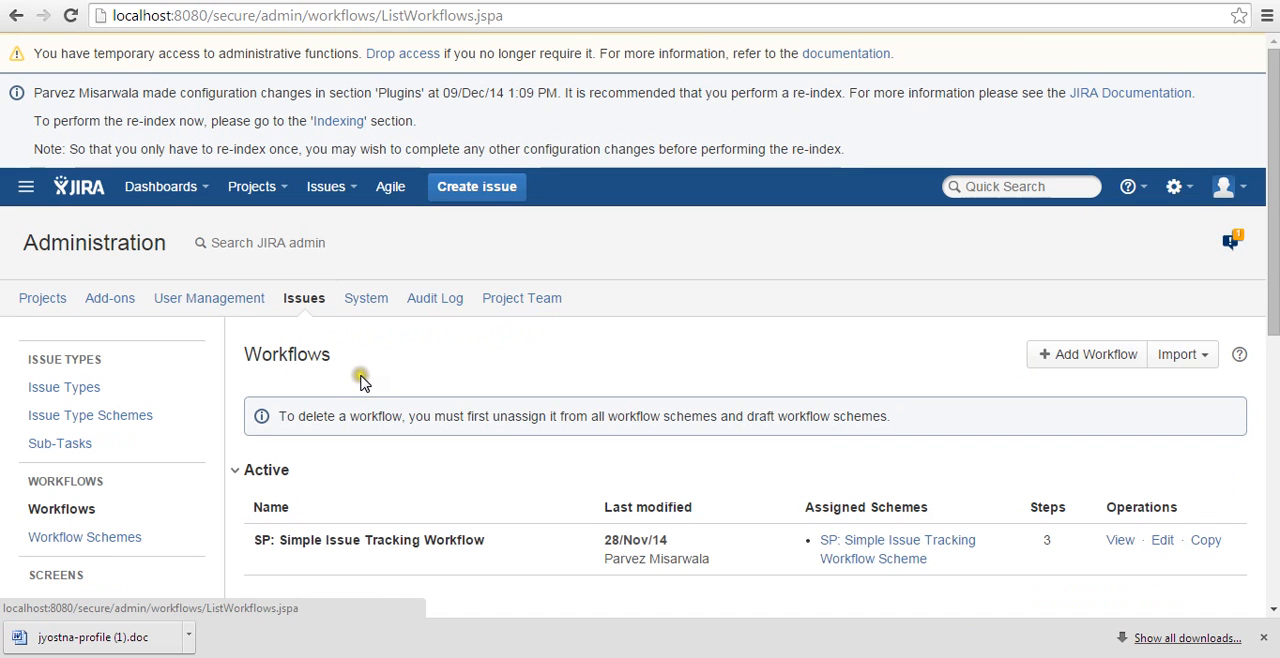
pyautogui.scroll(-2, 362, 383)
pyautogui.scroll(-2, 362, 383)
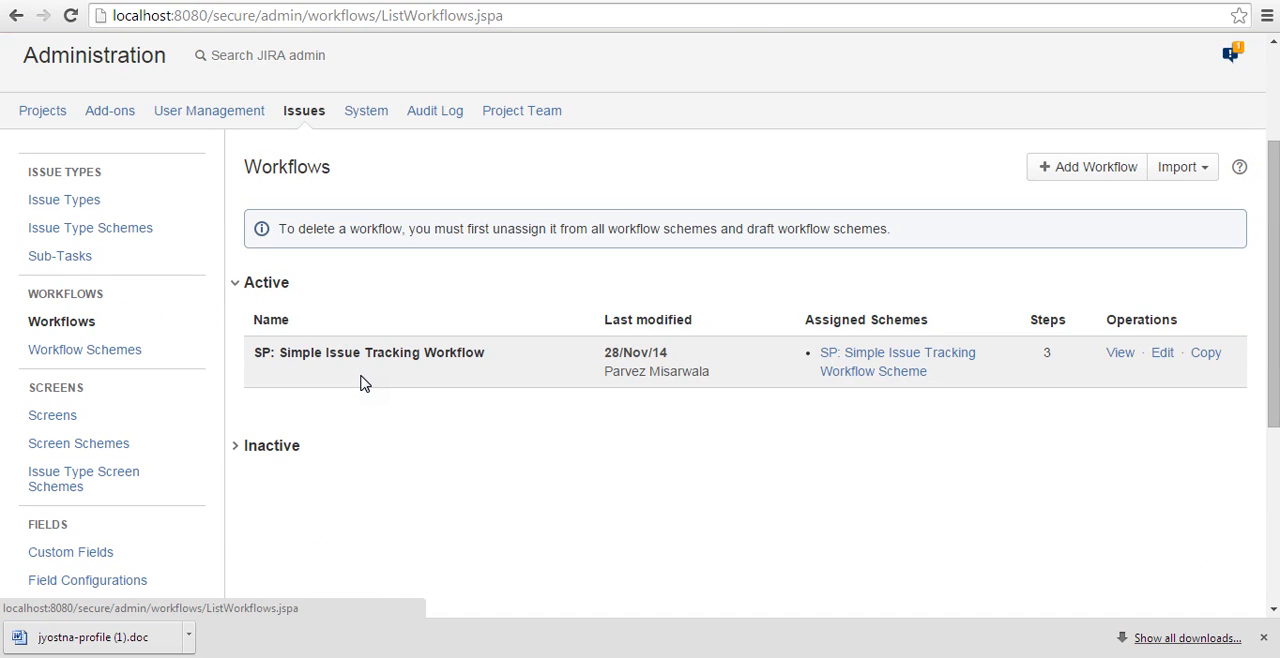
pyautogui.scroll(-2, 362, 383)
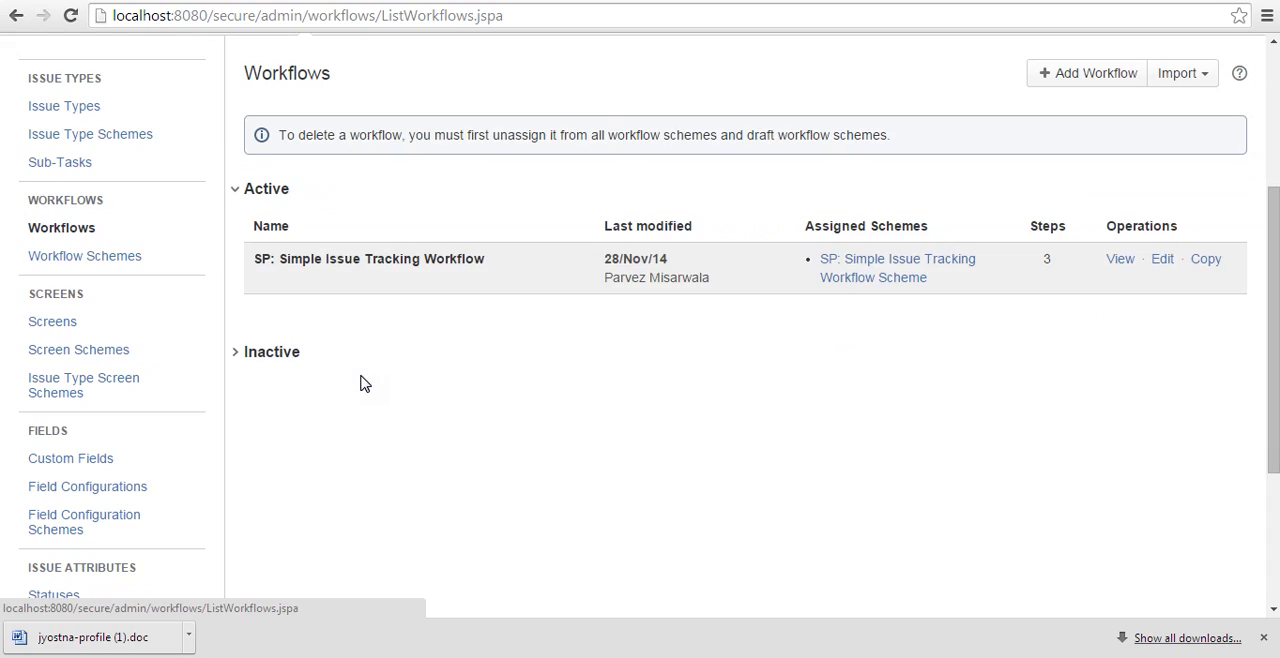
pyautogui.click(232, 358)
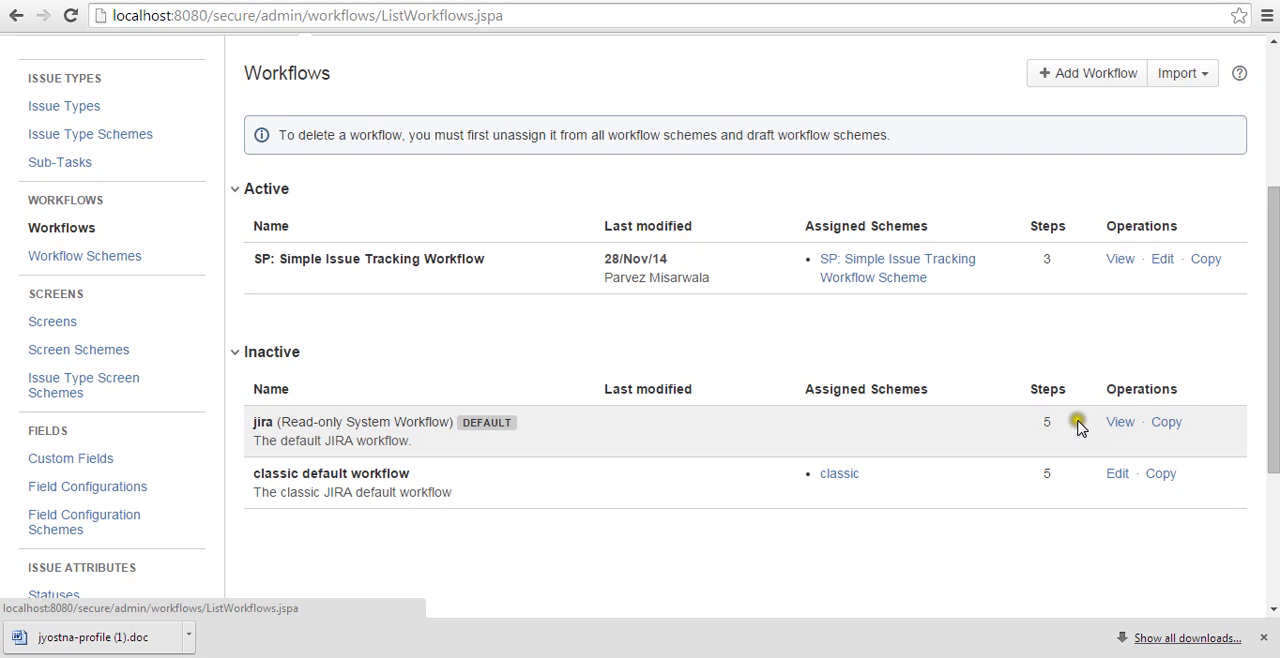
pyautogui.click(1112, 423)
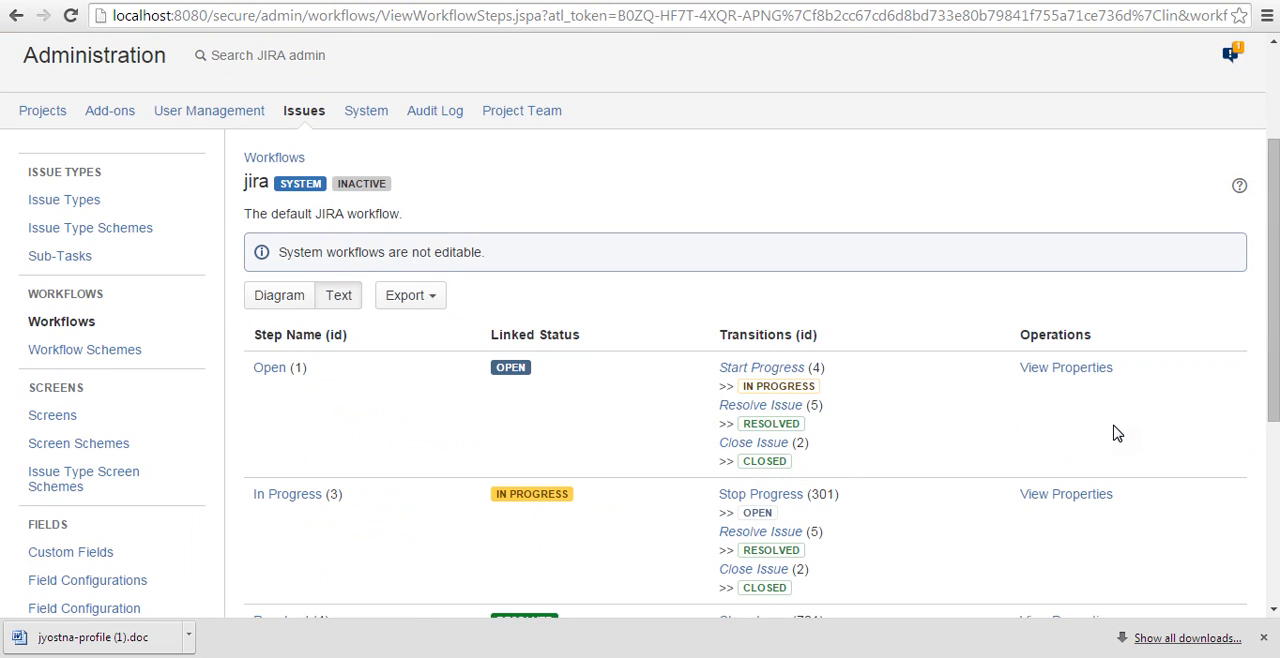
# Display the jira workflow as a diagram and look over its statuses and transitions.
pyautogui.click(283, 300)
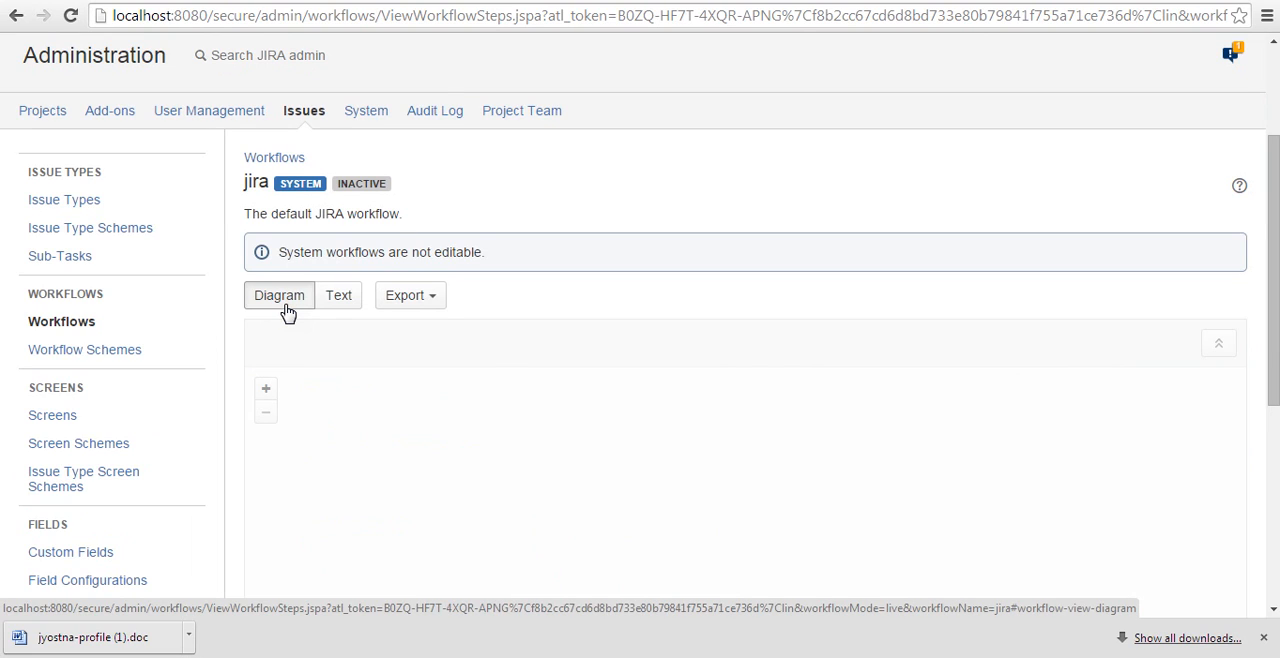
pyautogui.scroll(-3, 407, 412)
pyautogui.scroll(1, 407, 412)
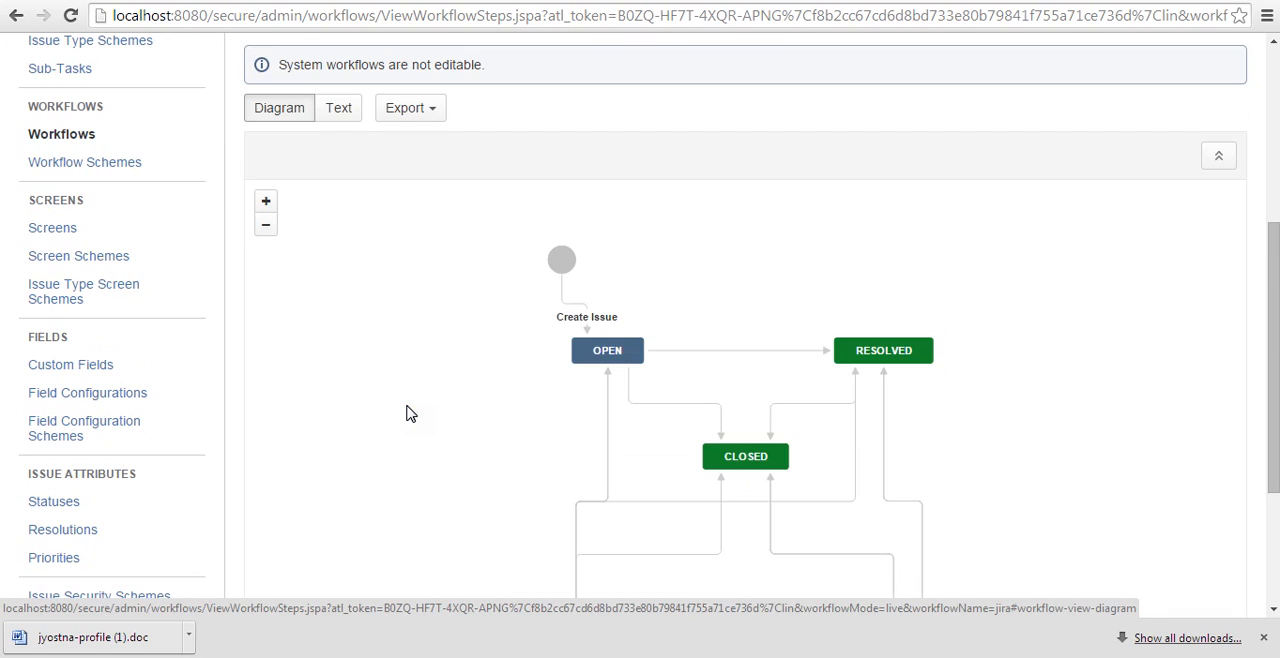
# Switch the jira workflow to text view and examine the linked statuses and transitions of the Open and In Progress steps.
pyautogui.click(341, 112)
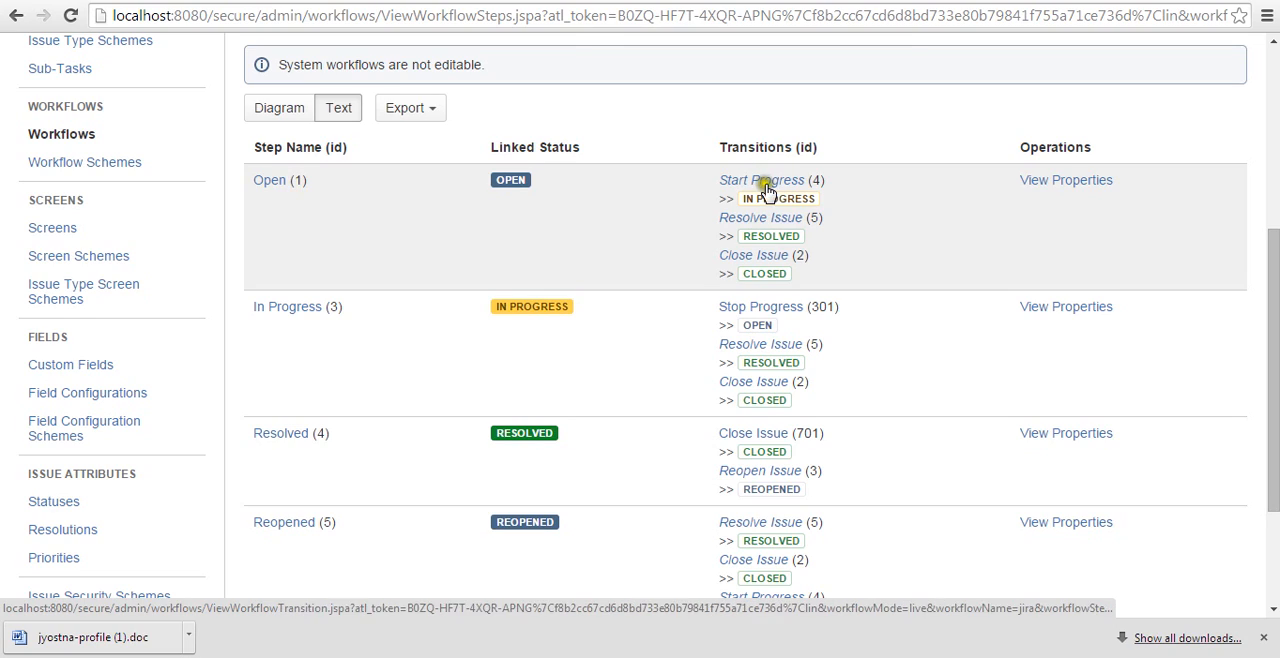
pyautogui.moveTo(755, 196)
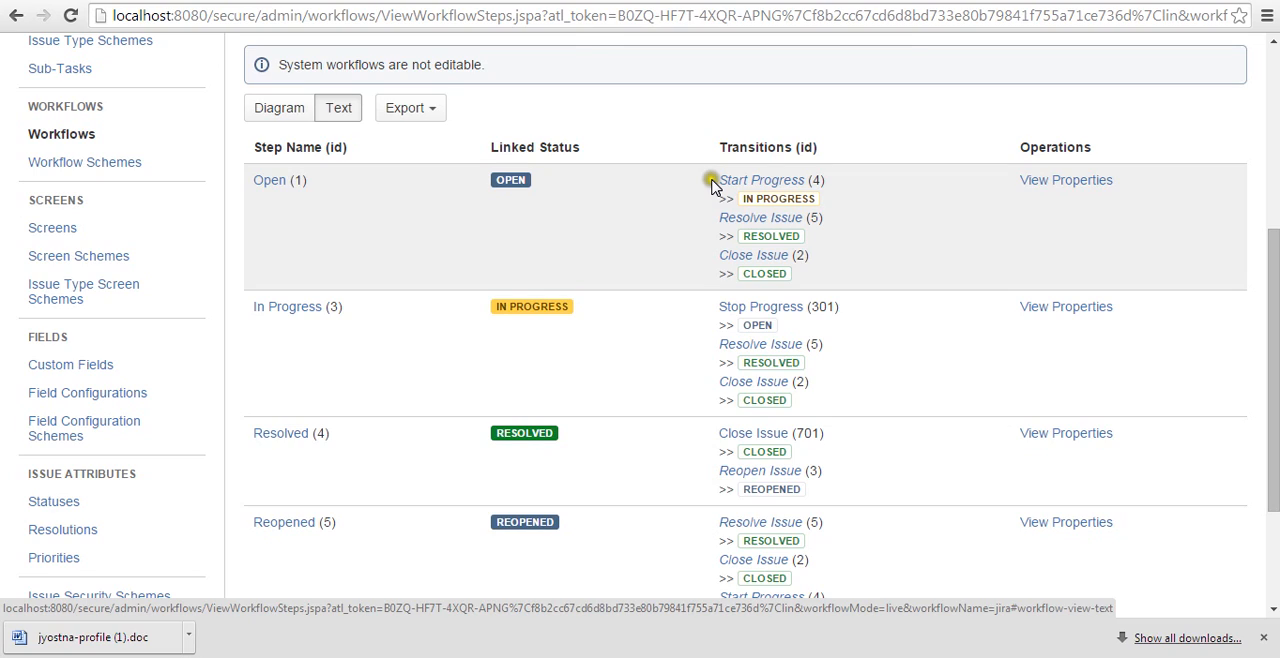
pyautogui.moveTo(521, 193)
pyautogui.moveTo(755, 236)
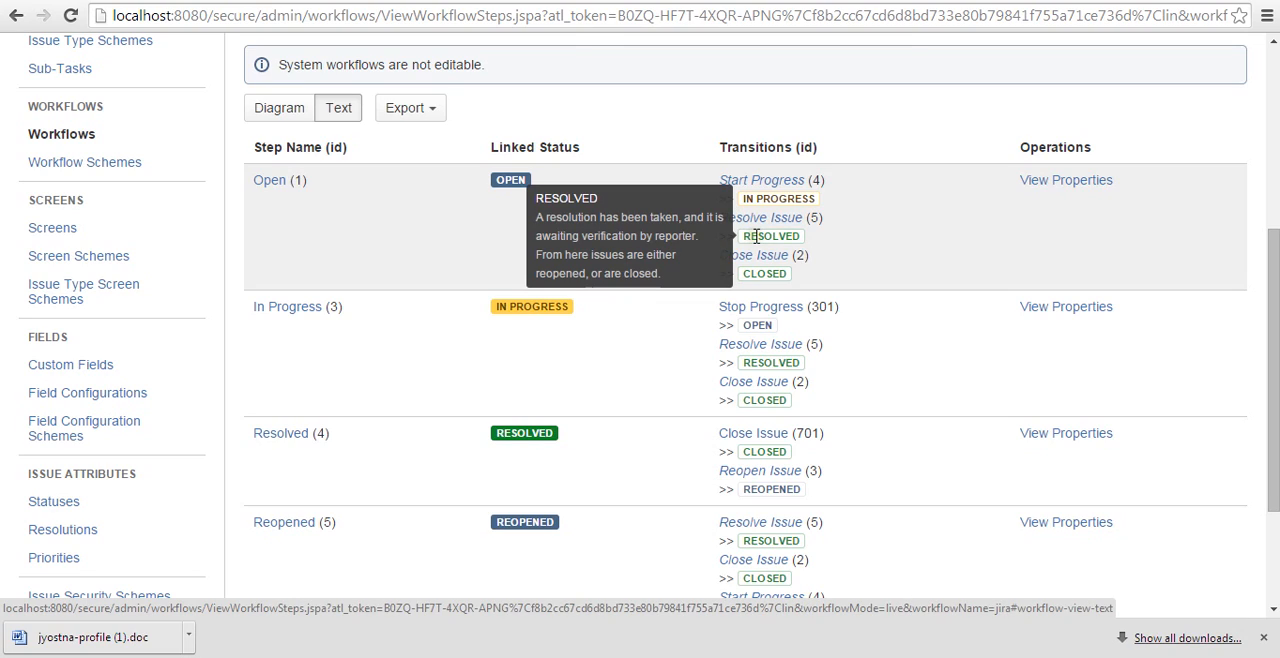
pyautogui.moveTo(742, 272)
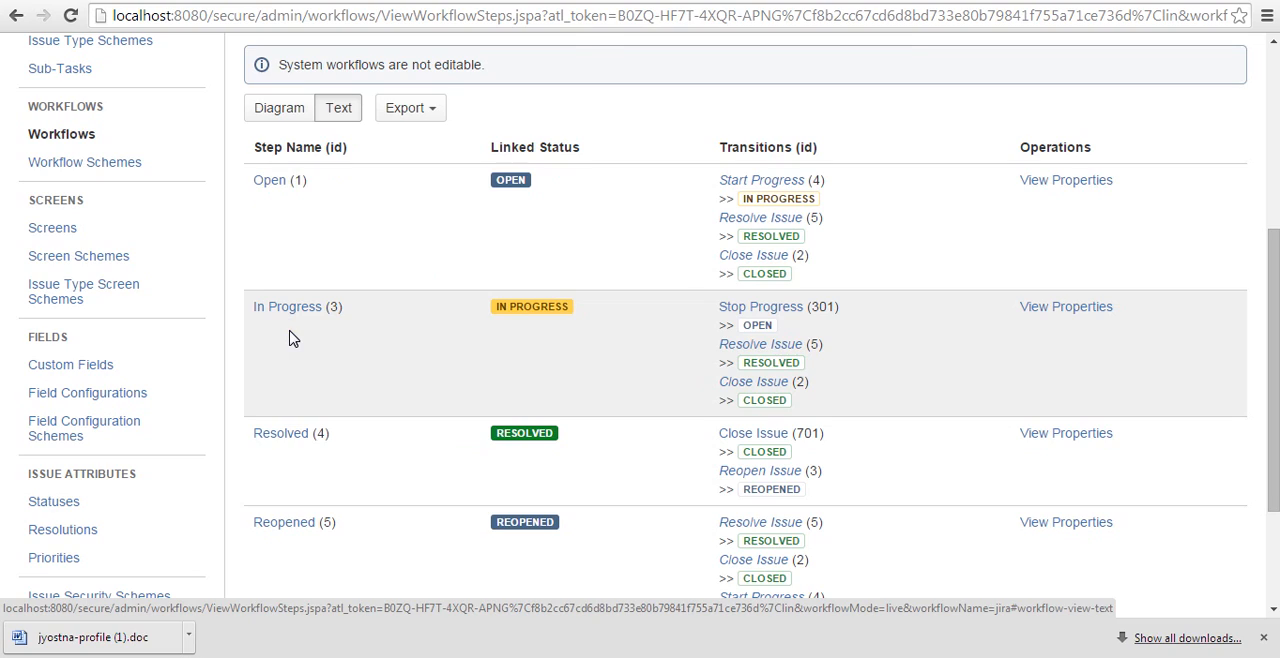
pyautogui.click(266, 190)
pyautogui.click(724, 346)
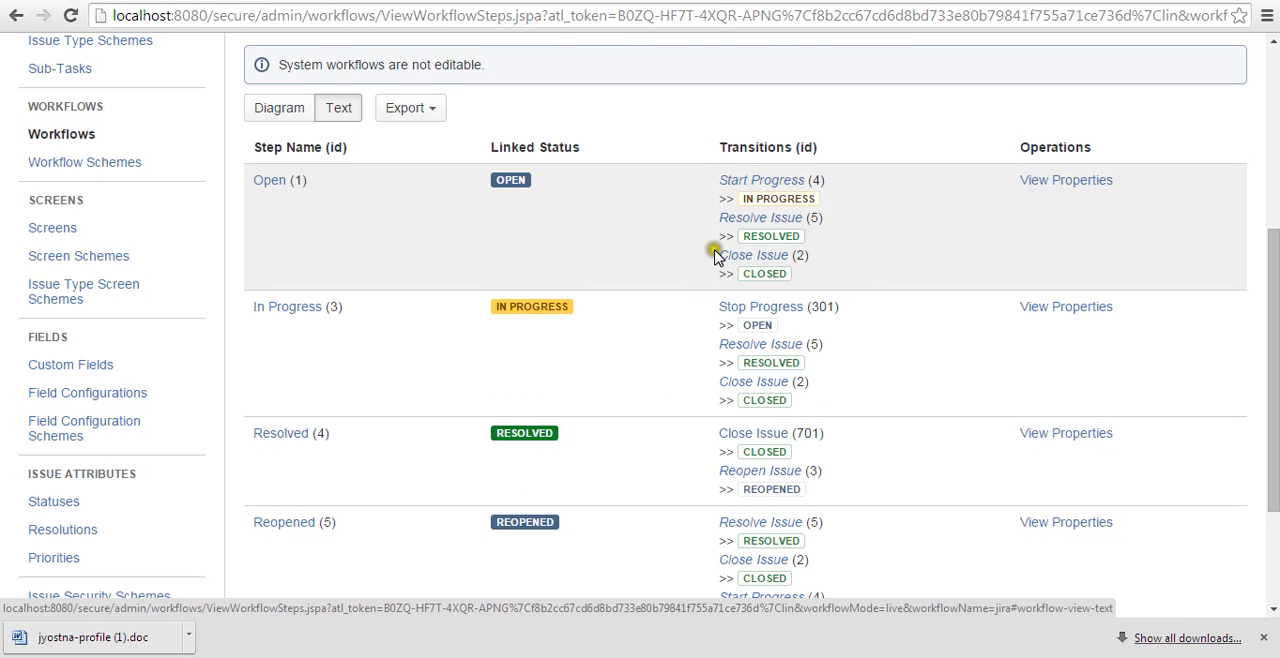
pyautogui.scroll(1, 715, 257)
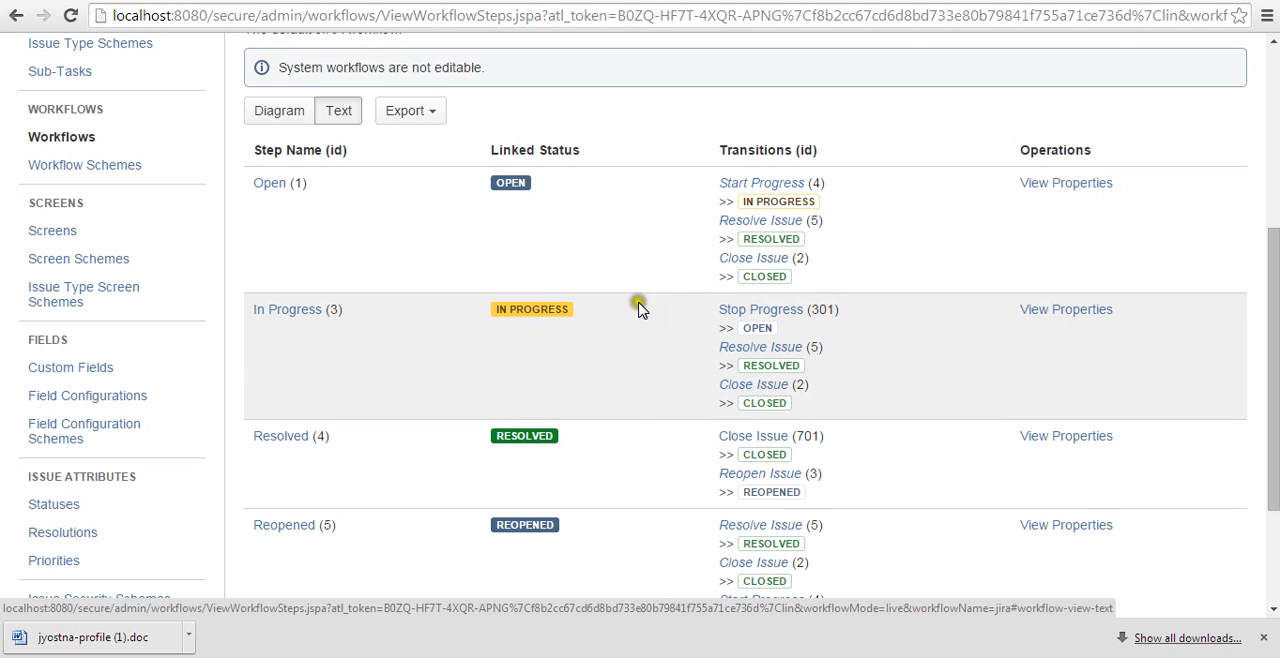
pyautogui.scroll(1, 640, 310)
pyautogui.moveTo(740, 414)
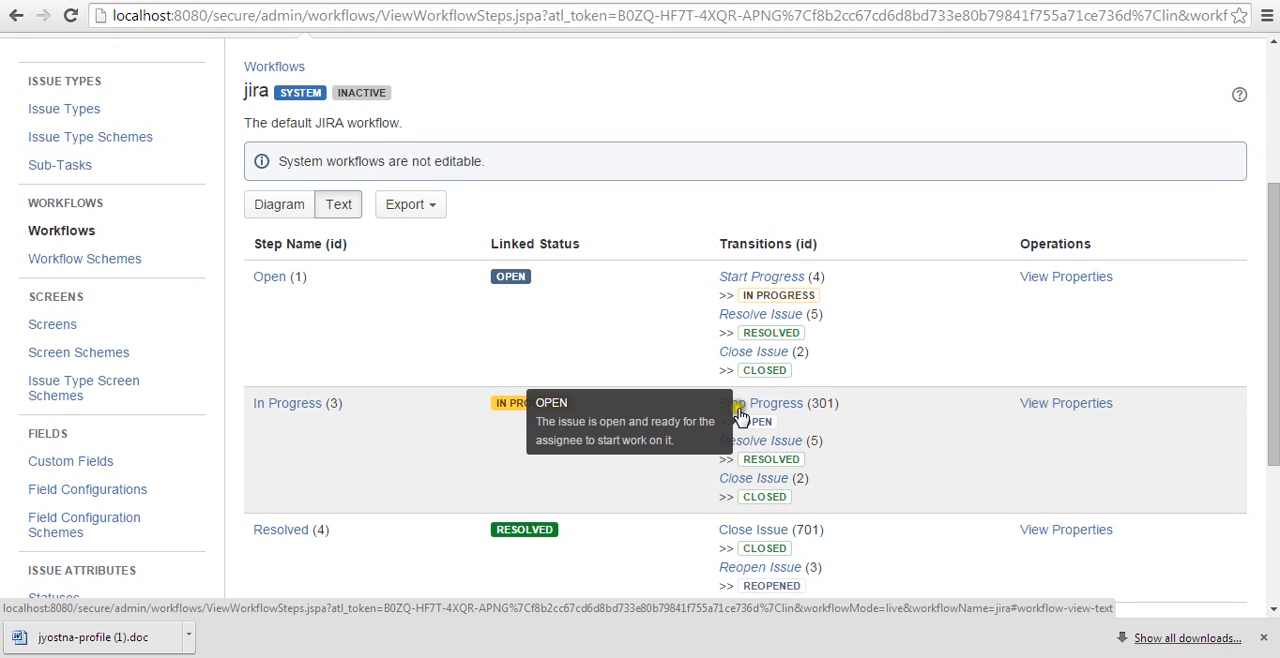
# Return to the Workflows page and create a new workflow named "Test Workflow".
pyautogui.click(70, 229)
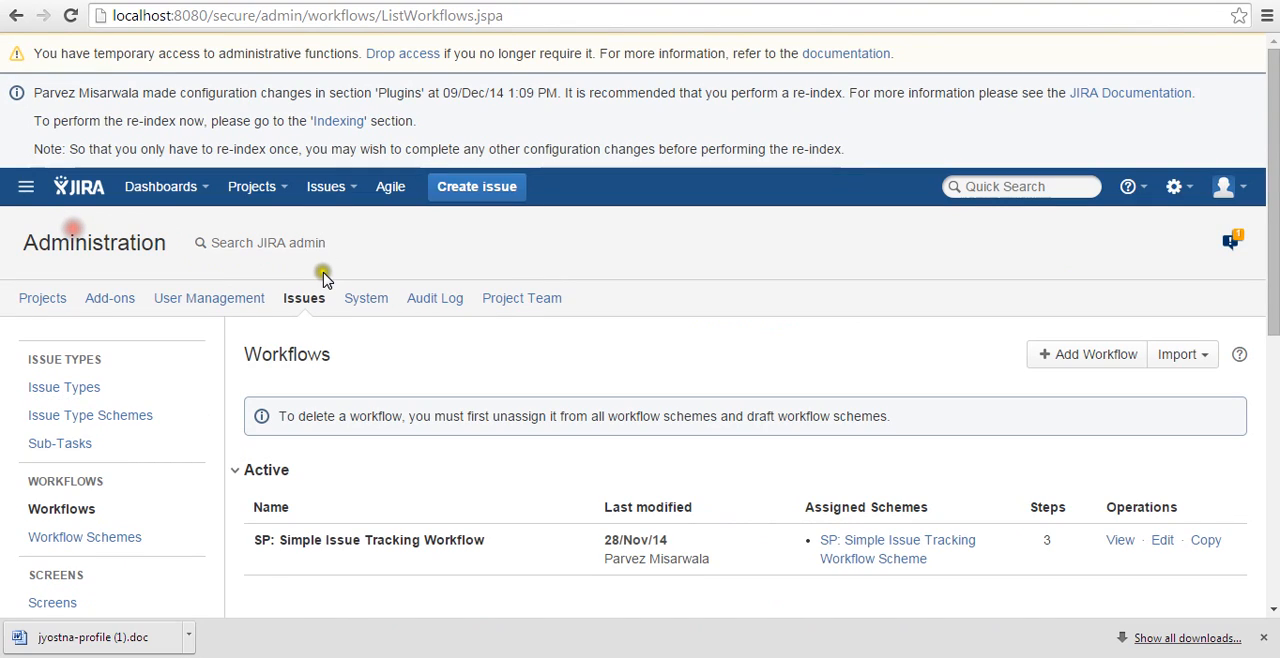
pyautogui.scroll(-1, 1047, 276)
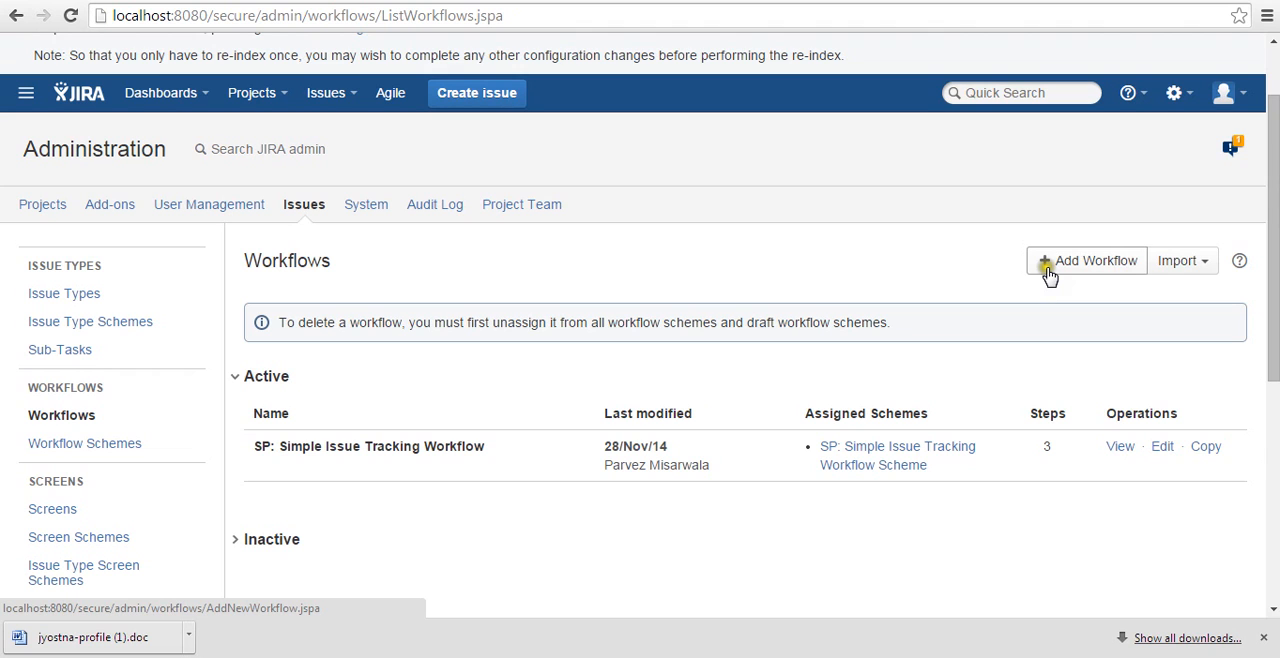
pyautogui.click(1047, 268)
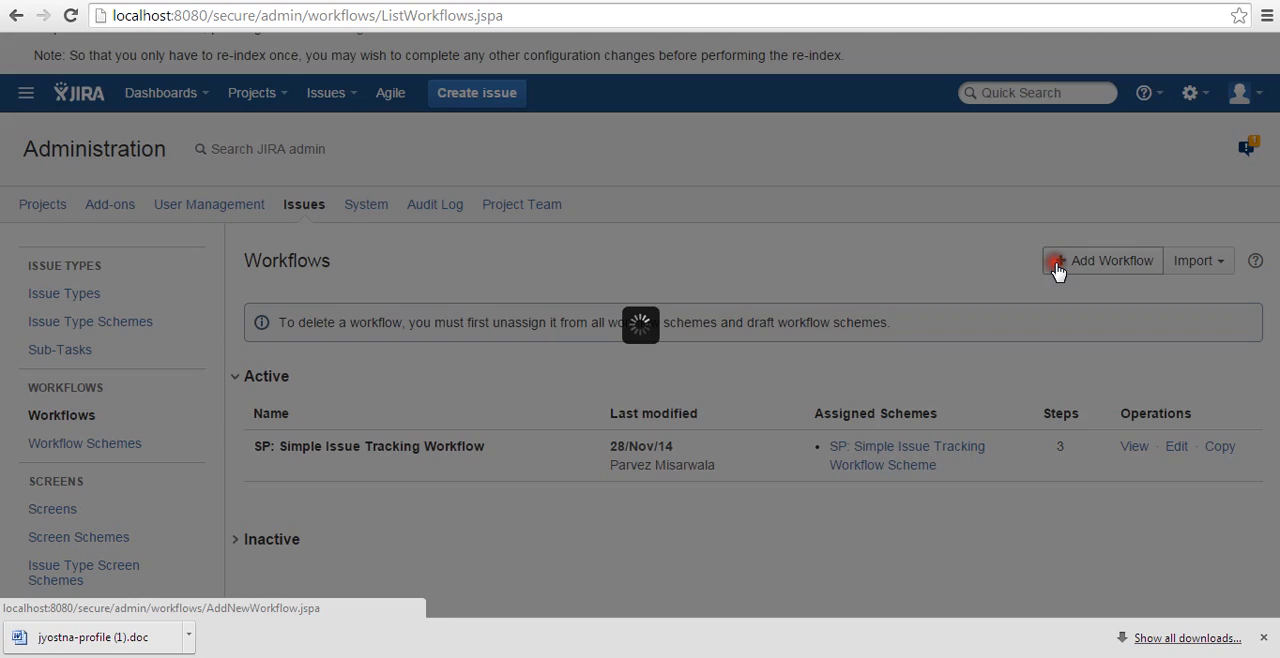
pyautogui.write('Test Wor')
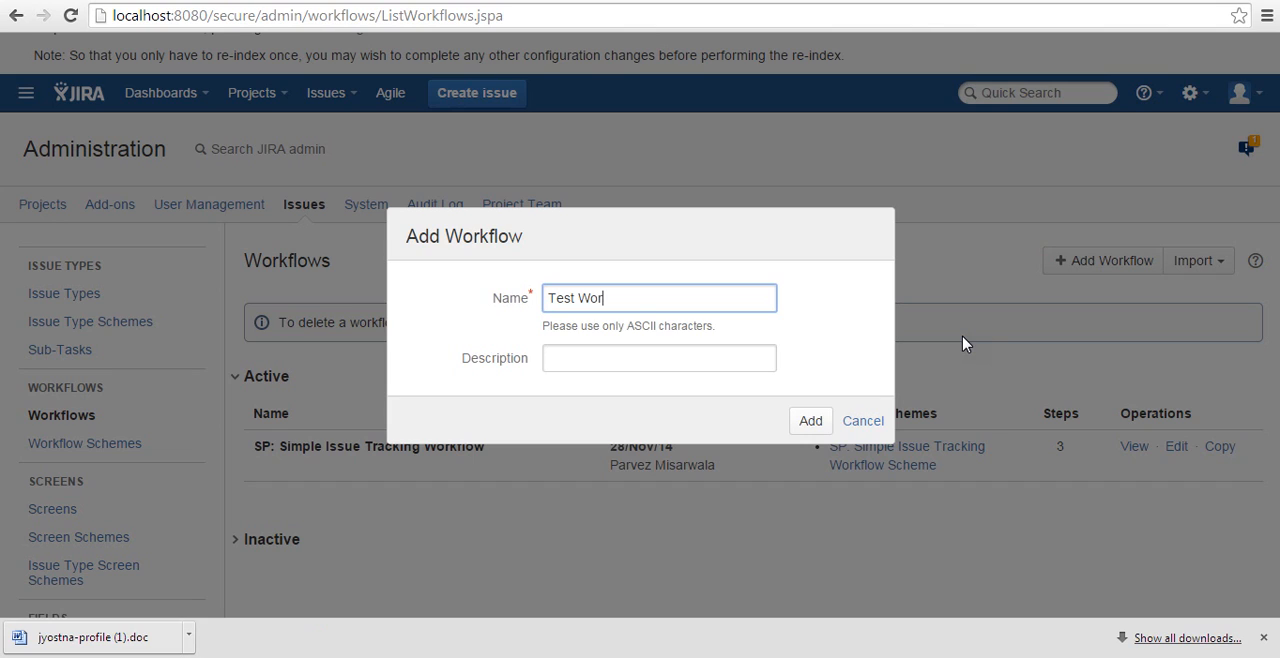
pyautogui.write('kflow')
pyautogui.click(800, 424)
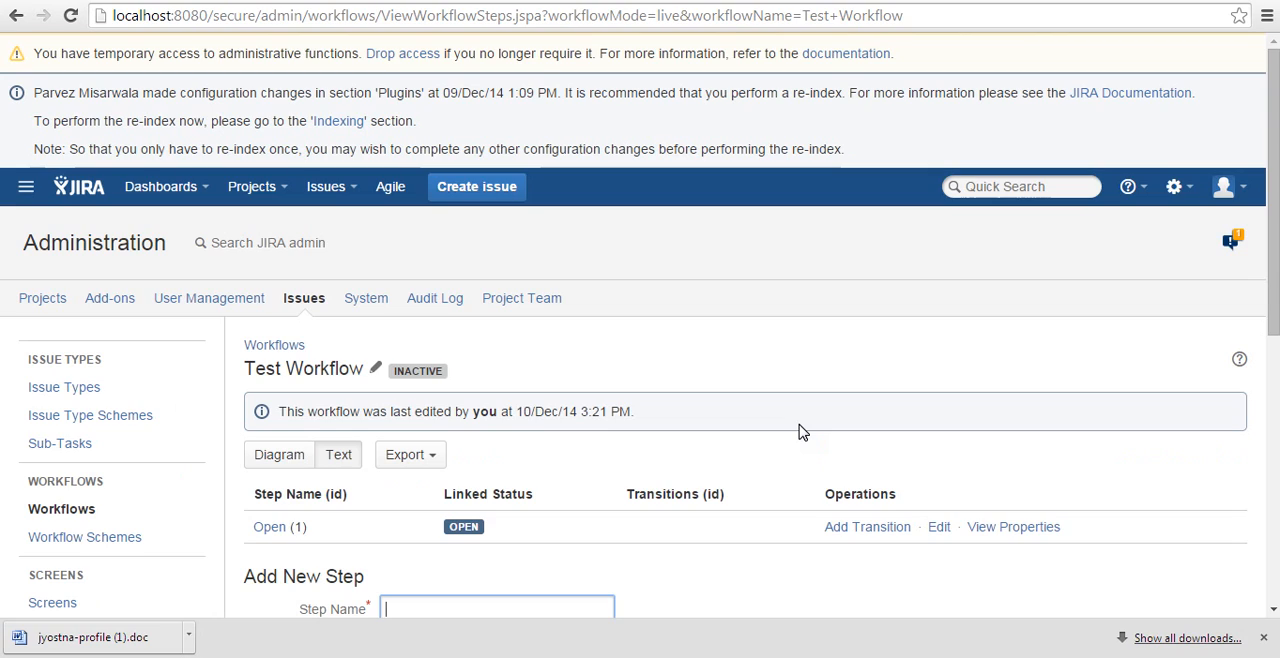
pyautogui.scroll(-2, 800, 432)
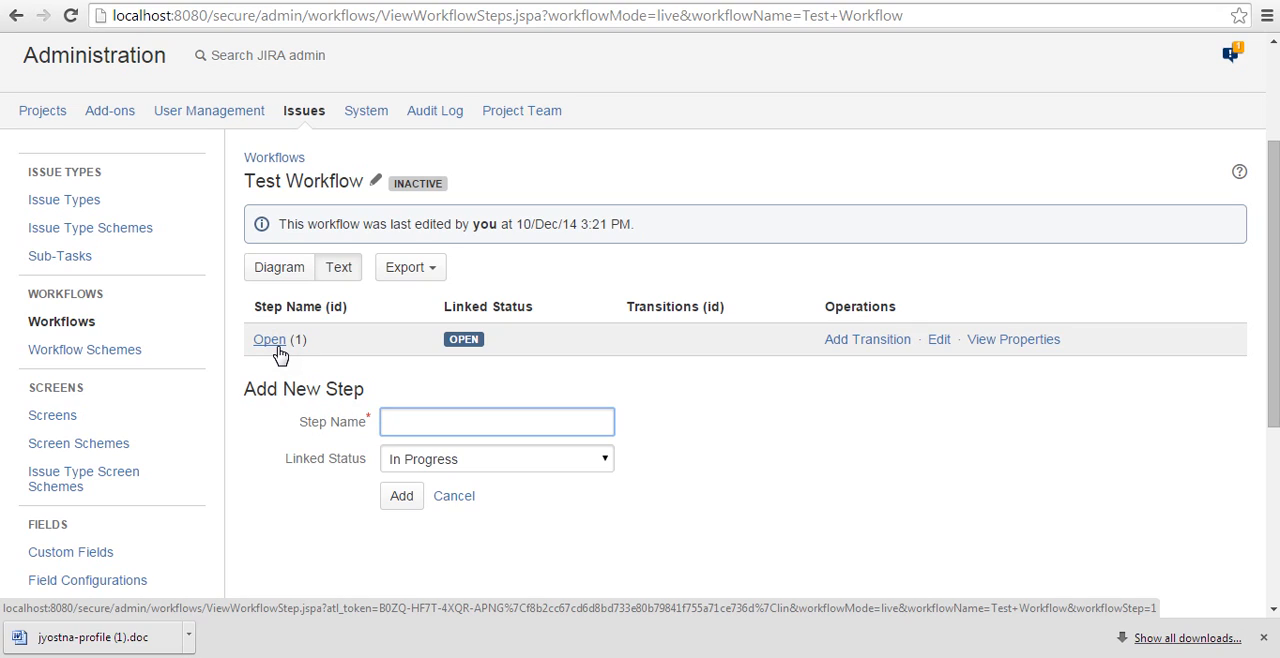
pyautogui.click(427, 339)
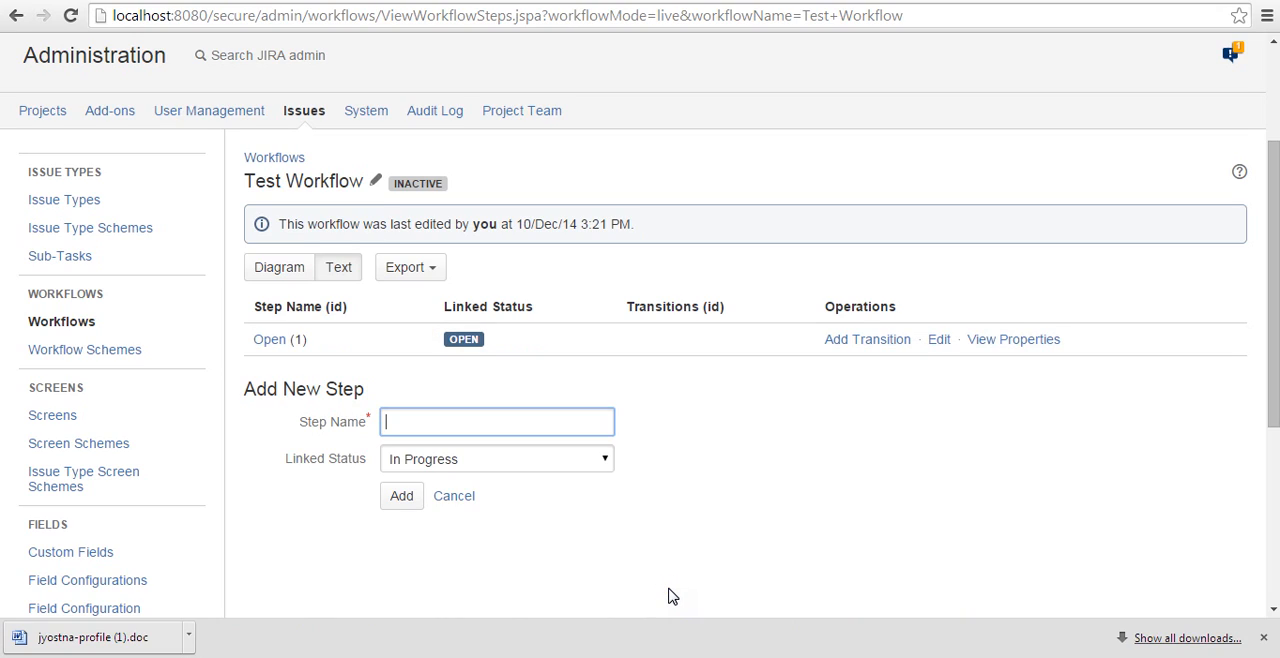
pyautogui.write('Need M')
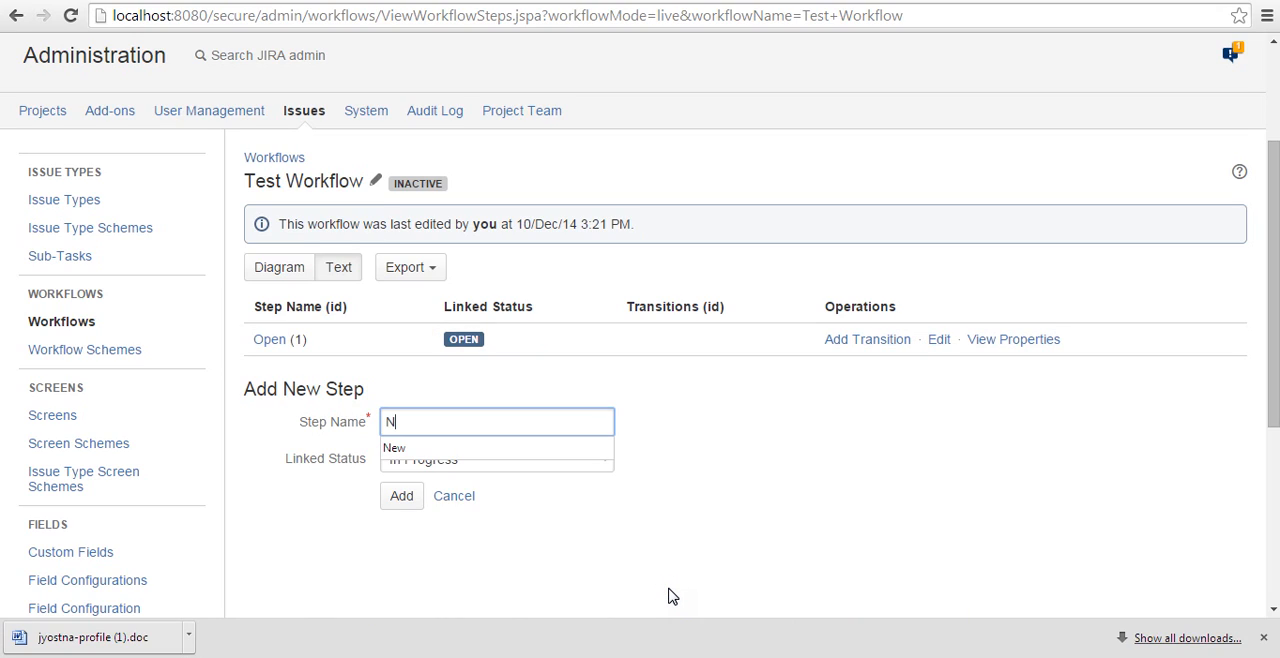
pyautogui.press('BackSpace')
pyautogui.press('BackSpace')
pyautogui.press('BackSpace')
pyautogui.press('BackSpace')
pyautogui.press('BackSpace')
pyautogui.press('BackSpace')
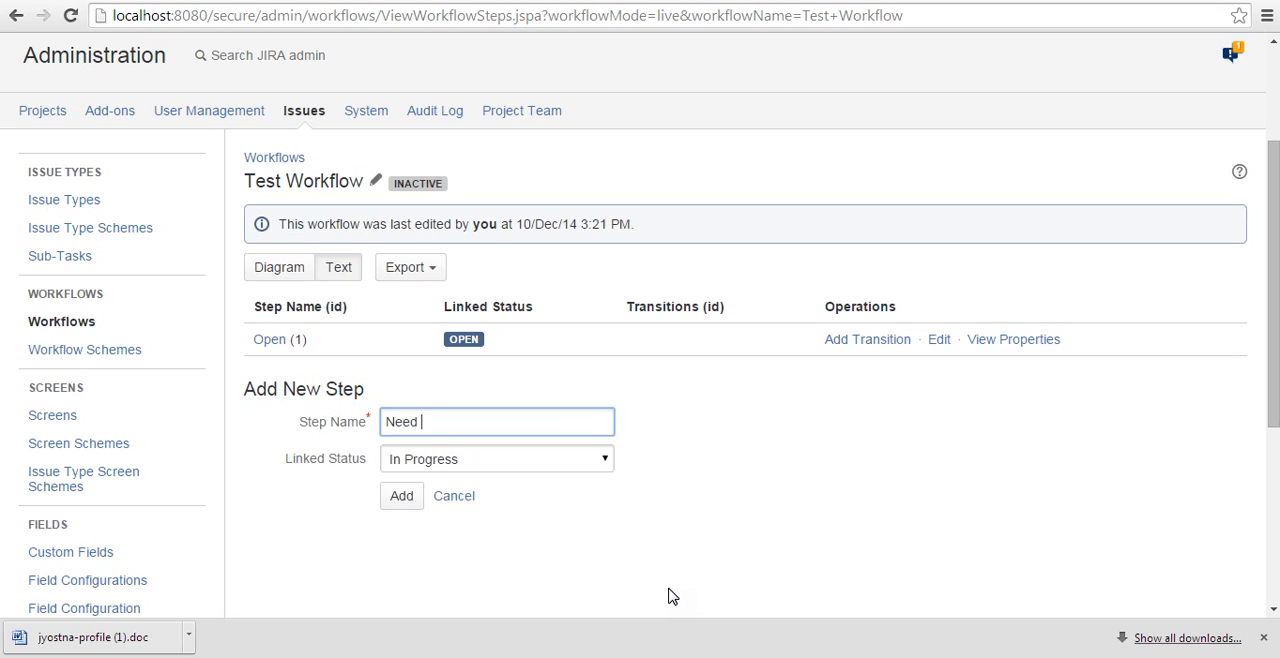
pyautogui.click(862, 341)
pyautogui.write('In Progres')
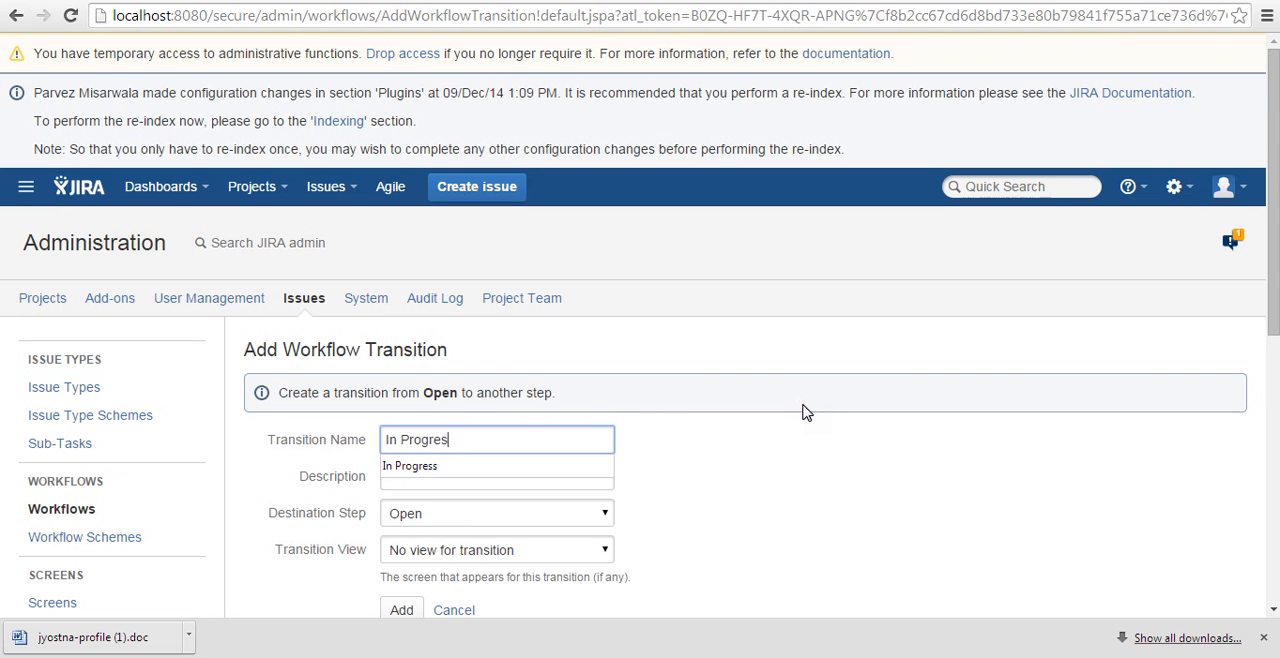
pyautogui.write('s')
pyautogui.press('Tab')
pyautogui.press('Tab')
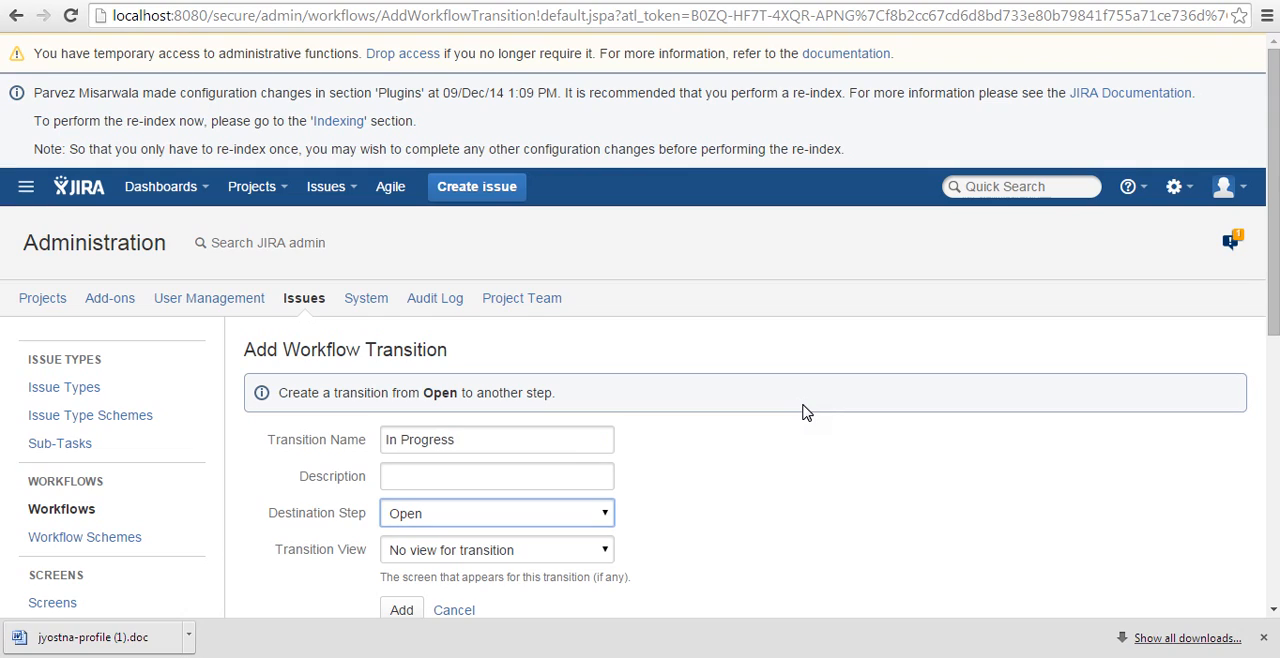
pyautogui.click(737, 491)
pyautogui.scroll(-1, 737, 491)
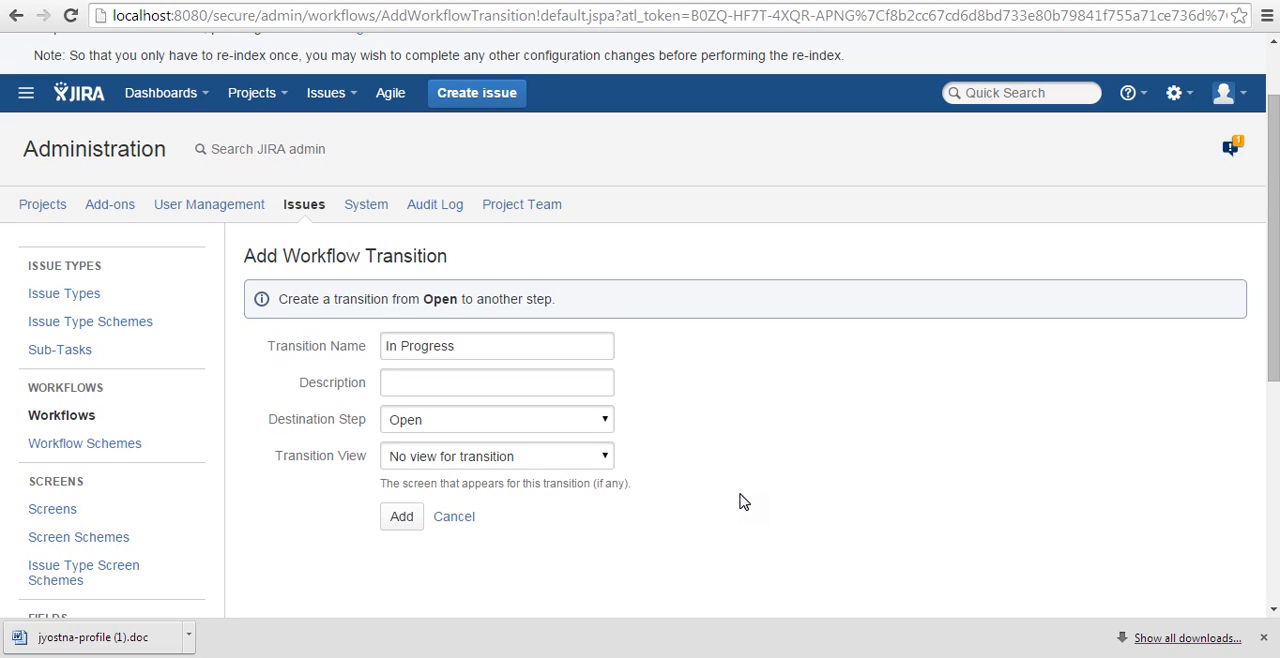
pyautogui.click(729, 493)
pyautogui.click(457, 518)
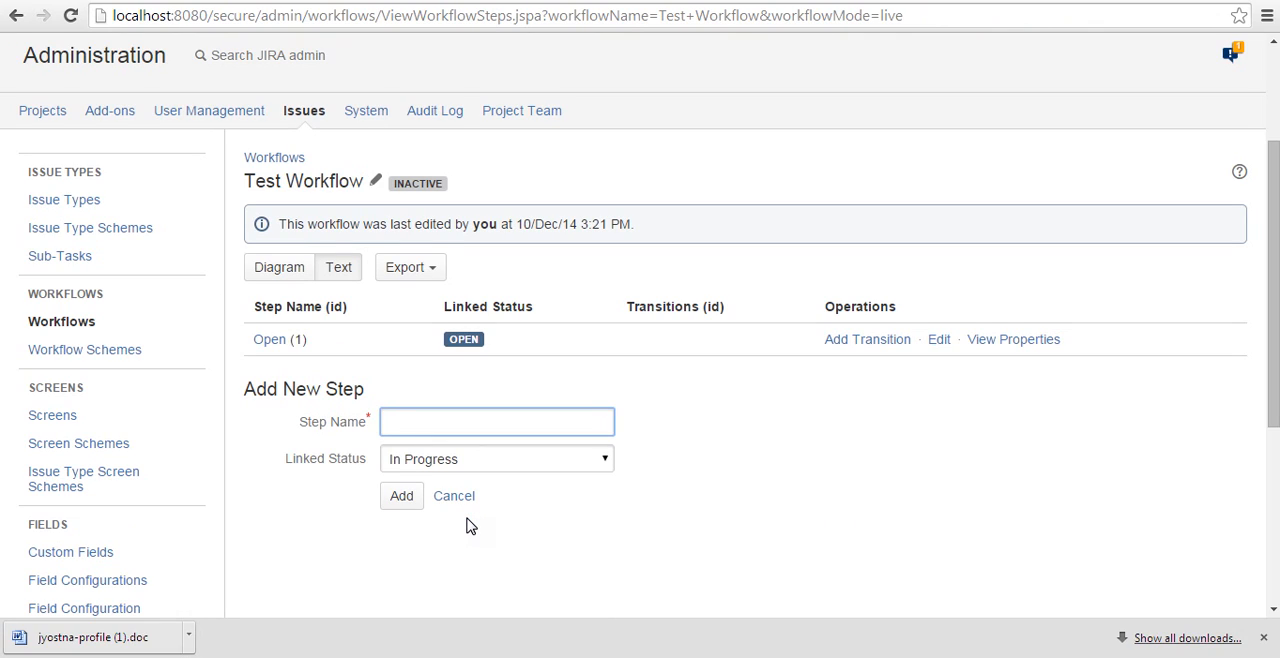
# Add a workflow step named "In Progress" linked to the In Progress status.
pyautogui.write('In Progress')
pyautogui.click(458, 458)
pyautogui.click(458, 458)
pyautogui.click(412, 500)
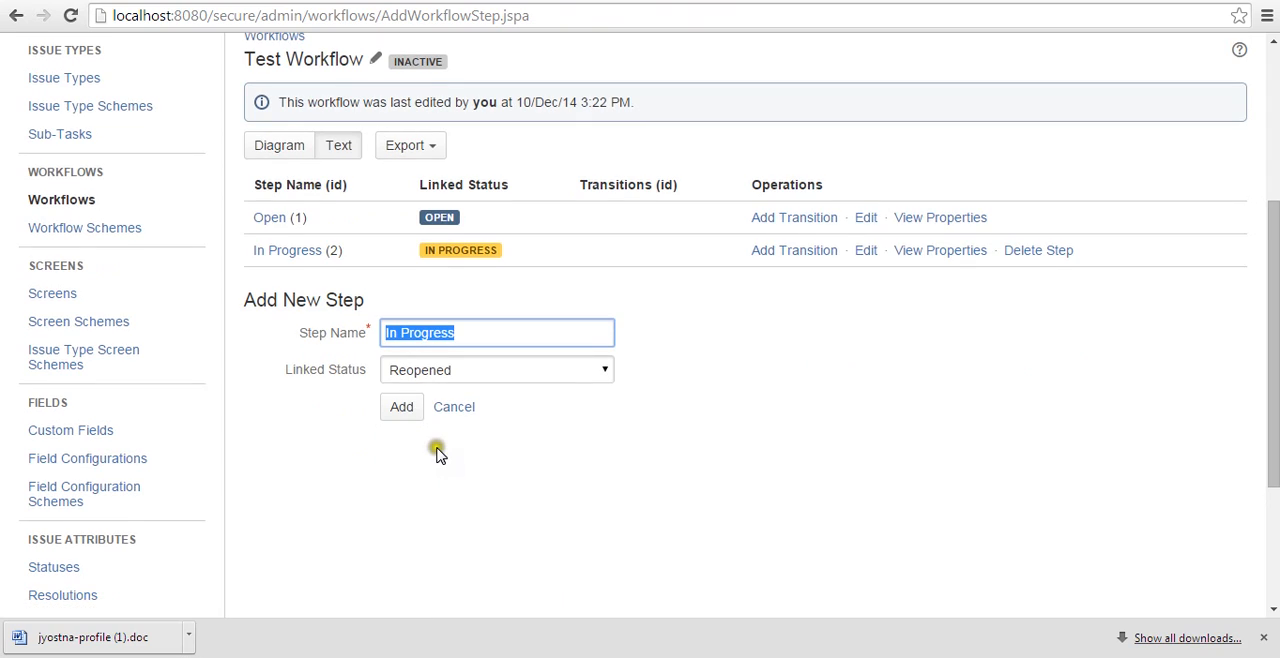
# Add a workflow step named "Need More Info" linked to the Need More Info status.
pyautogui.write('Need')
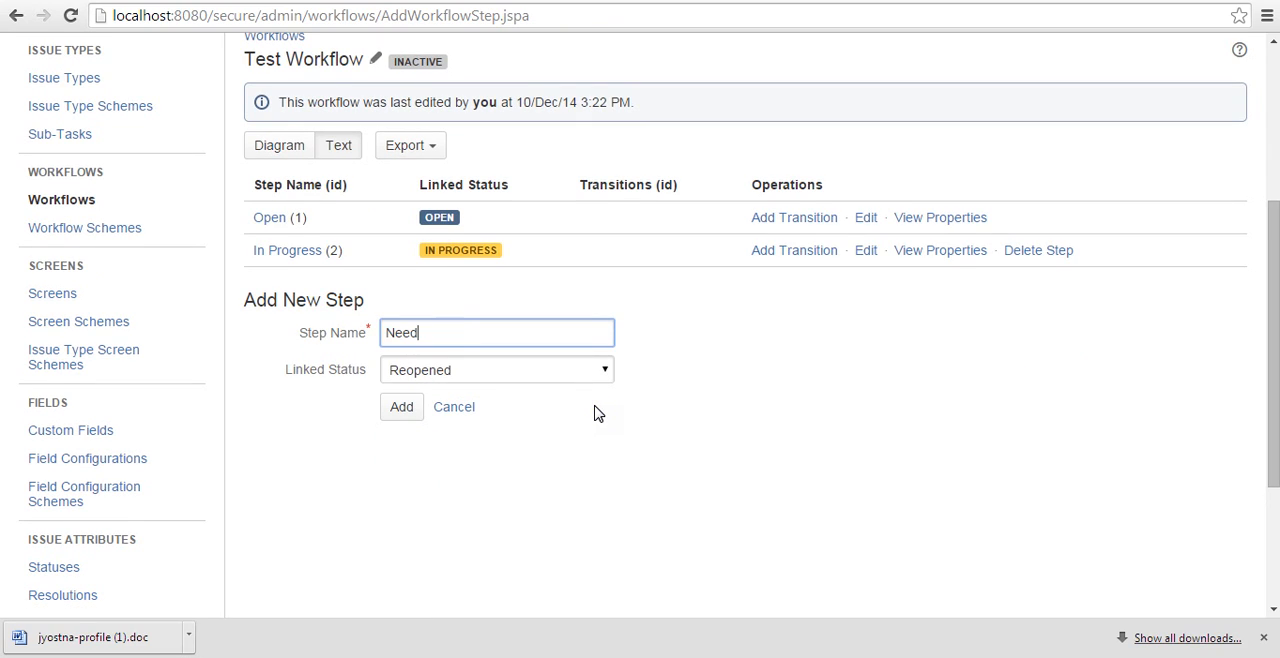
pyautogui.write(' More Ifn')
pyautogui.press('BackSpace')
pyautogui.press('BackSpace')
pyautogui.write('nfo')
pyautogui.click(528, 367)
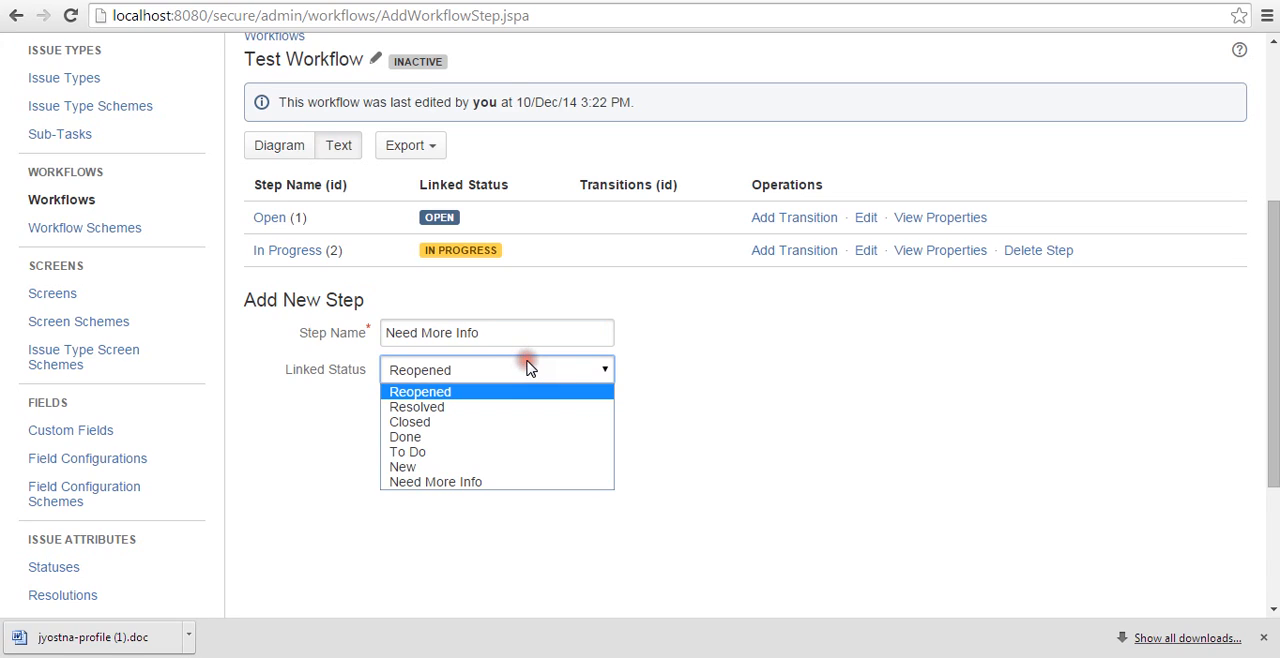
pyautogui.press('n')
pyautogui.press('n')
pyautogui.press('Return')
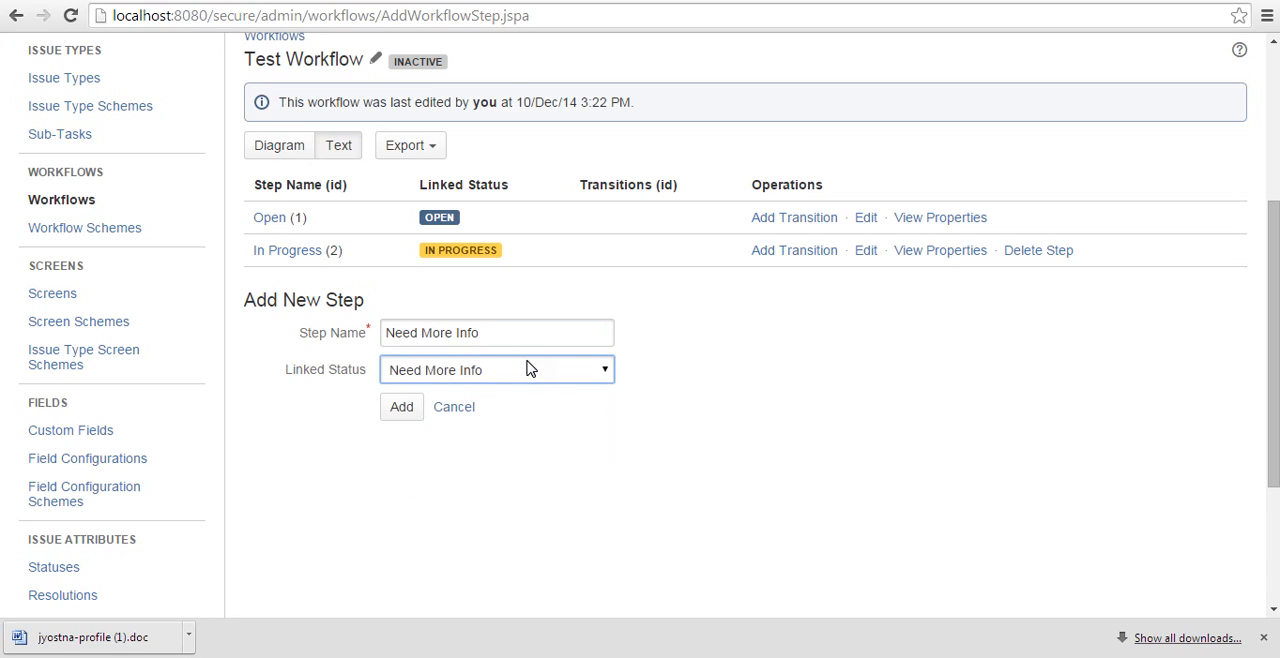
pyautogui.click(422, 405)
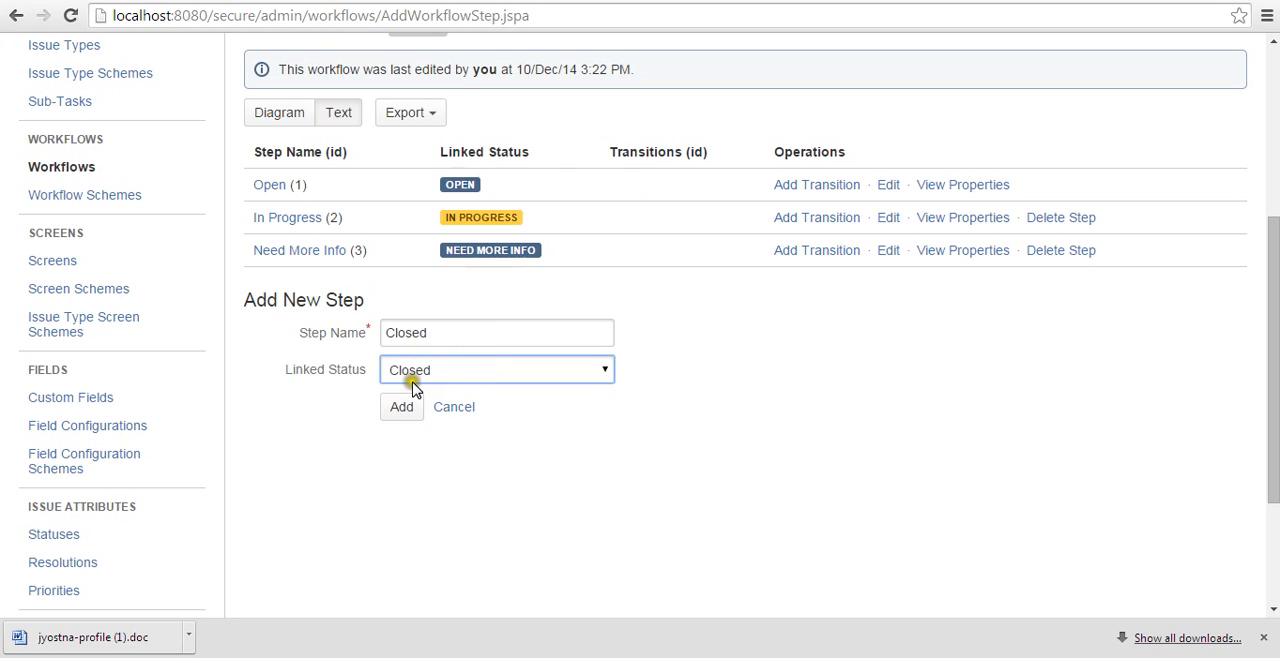
# Add workflow steps named "Closed" and "Reopened", each linked to the status of the same name.
pyautogui.click(405, 404)
pyautogui.doubleClick(427, 340)
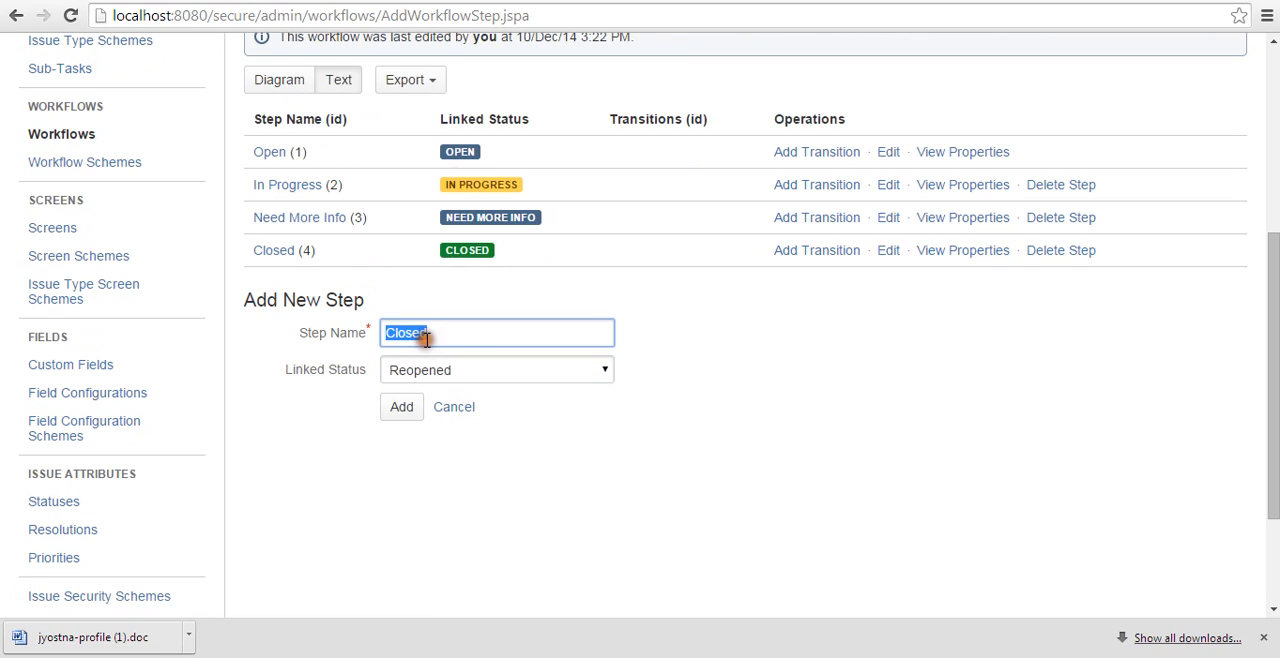
pyautogui.write('Reopened')
pyautogui.doubleClick(427, 340)
pyautogui.press('Tab')
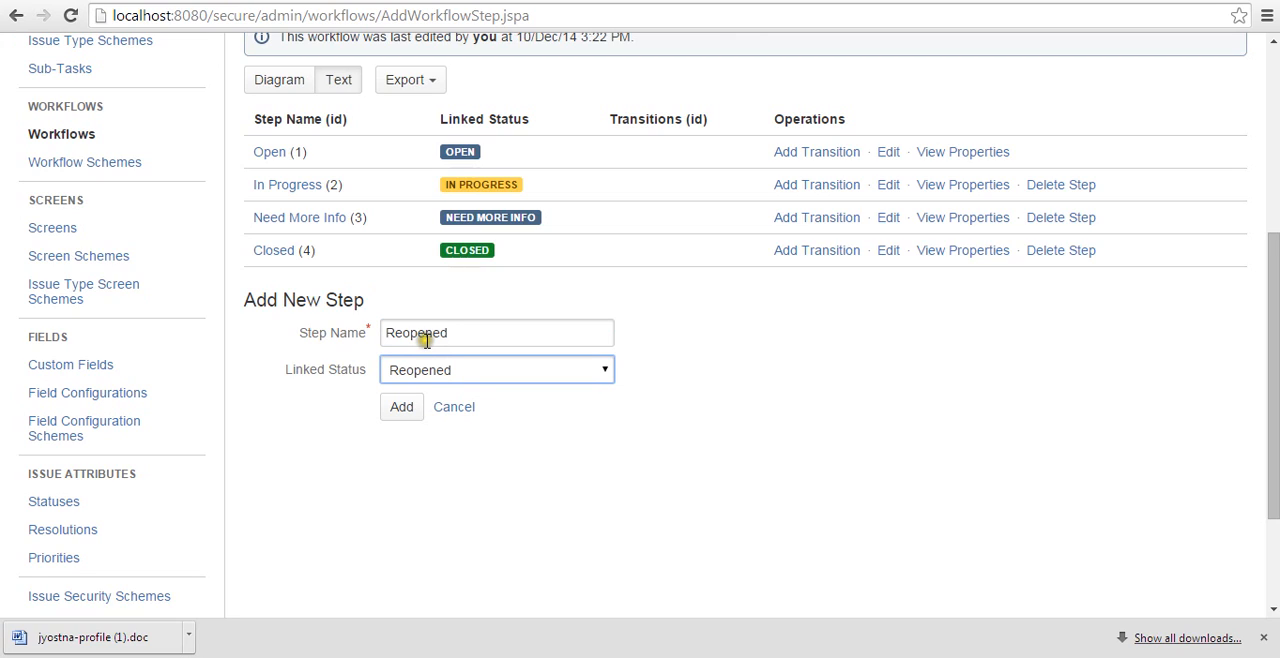
pyautogui.click(398, 410)
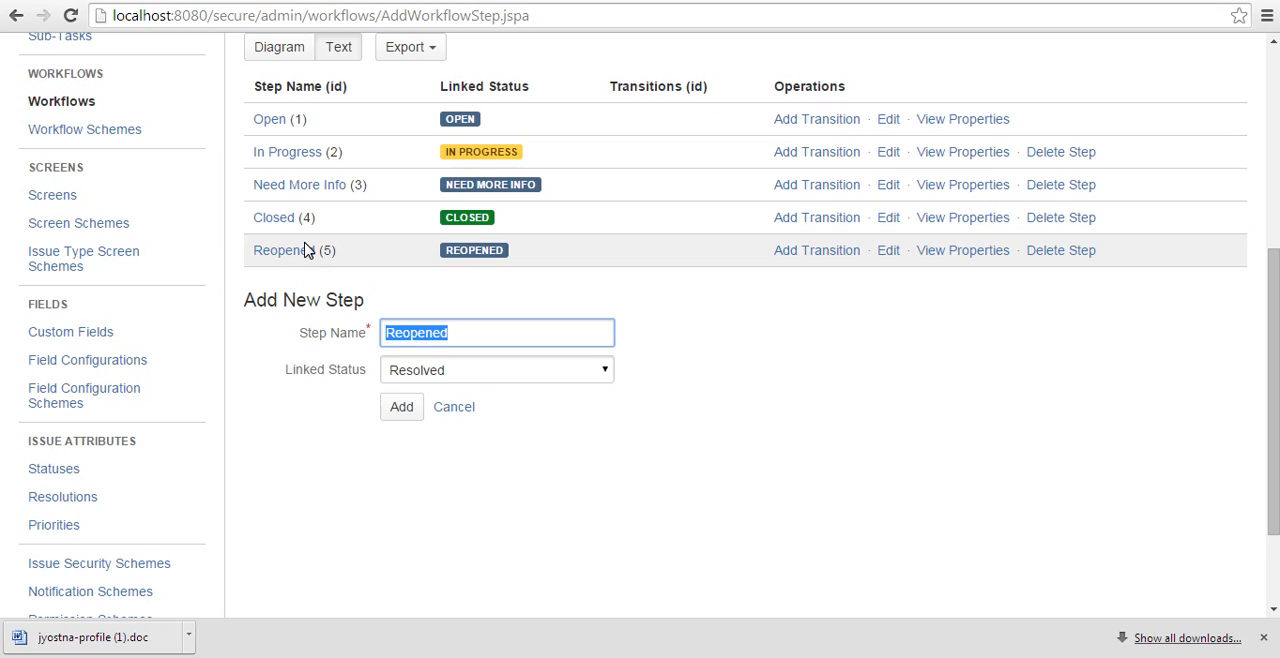
# Add a transition named "Start Working" from the Open step to In Progress, with no transition view.
pyautogui.click(806, 121)
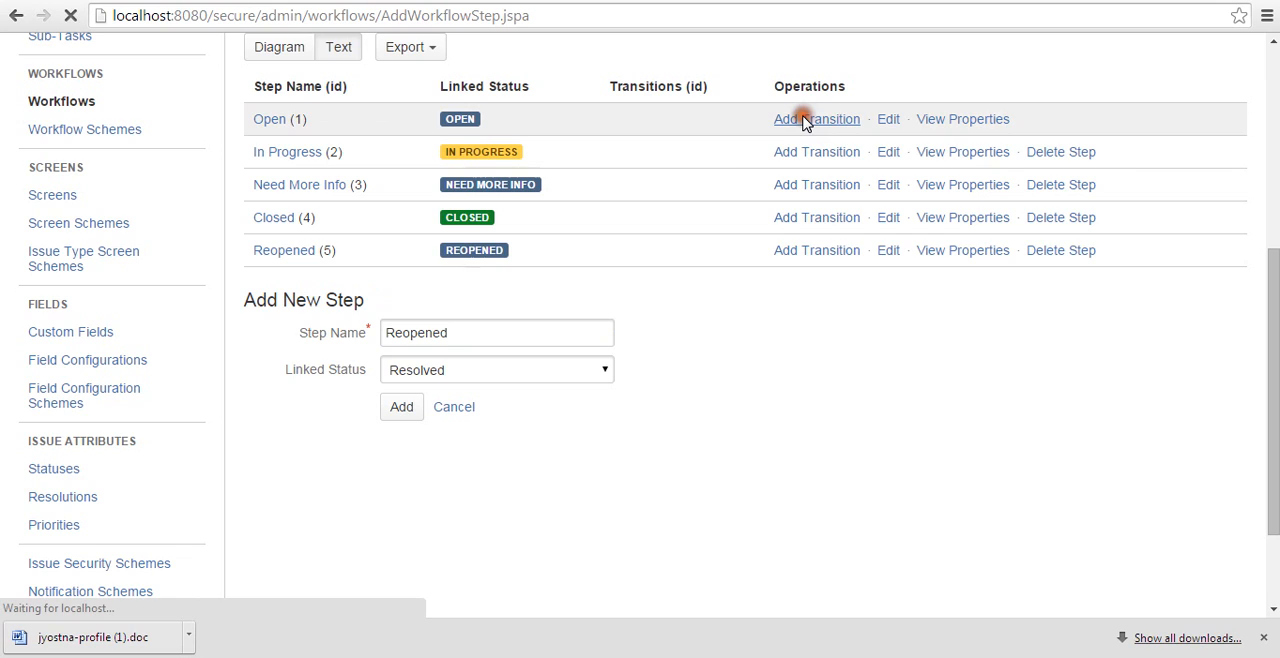
pyautogui.write('Star')
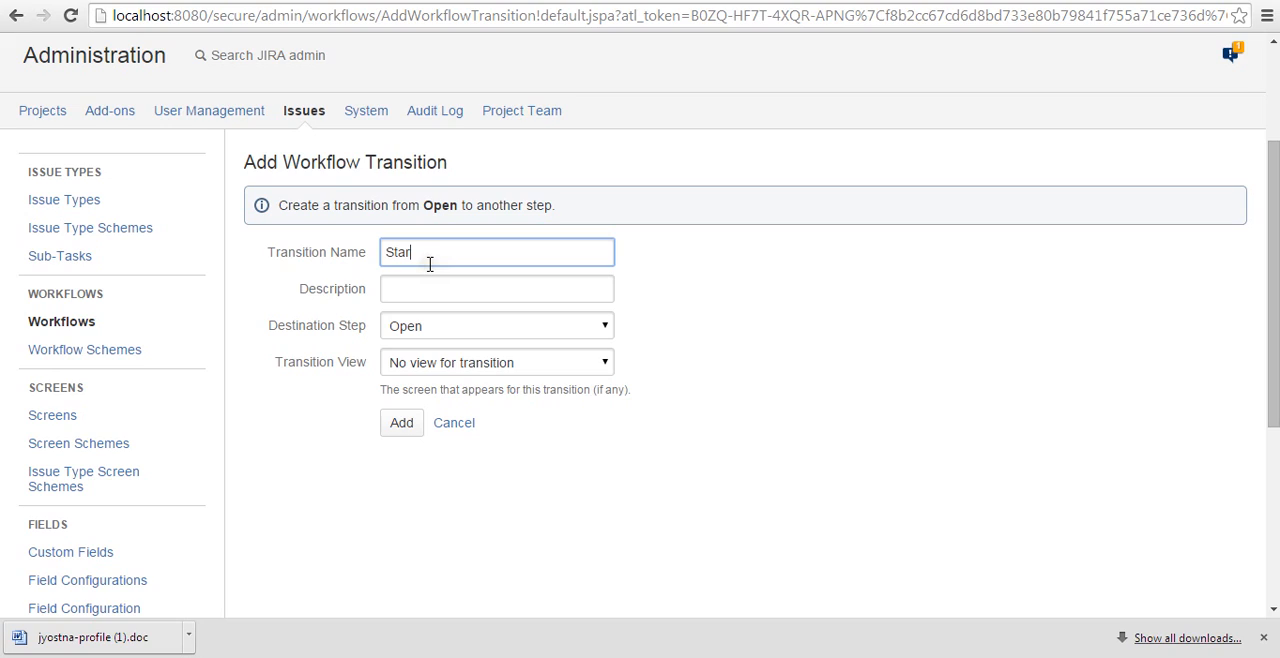
pyautogui.click(454, 360)
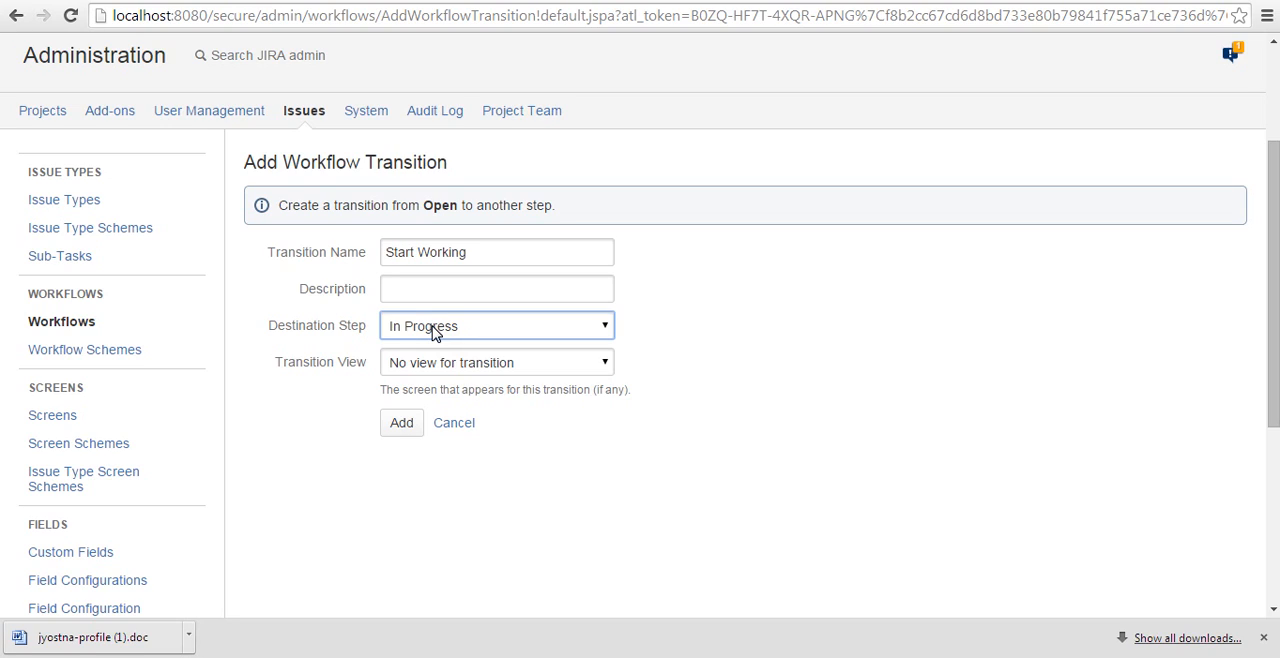
pyautogui.click(408, 418)
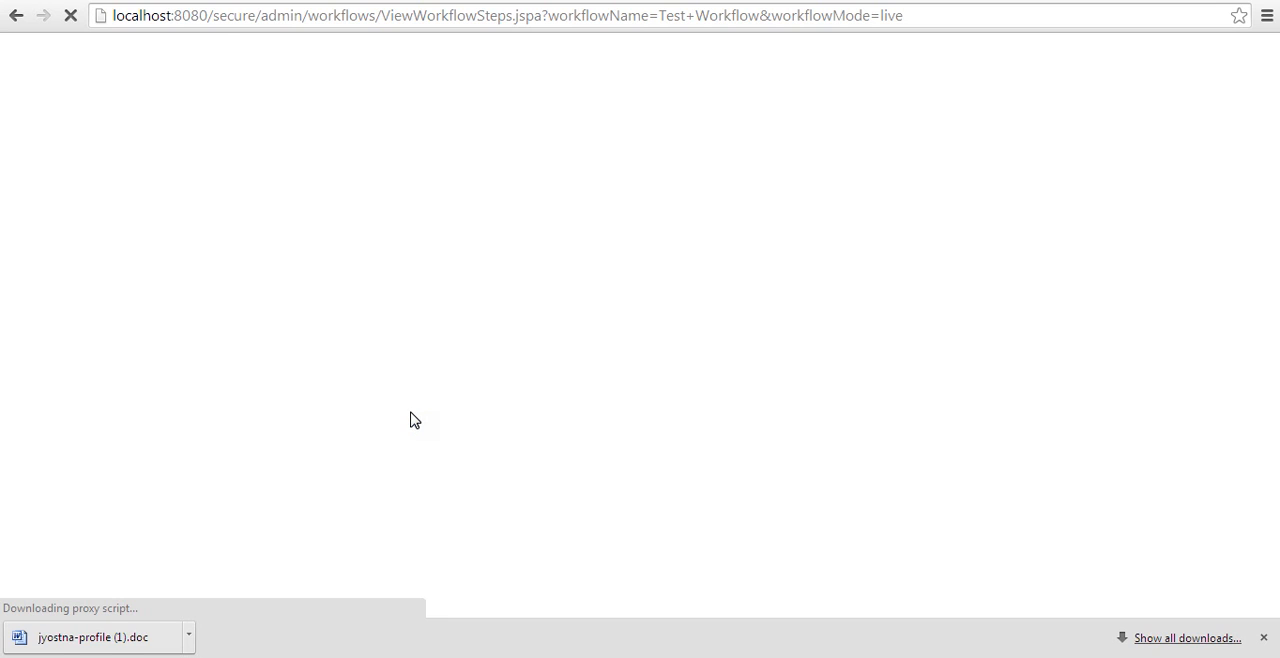
pyautogui.click(299, 138)
pyautogui.click(292, 105)
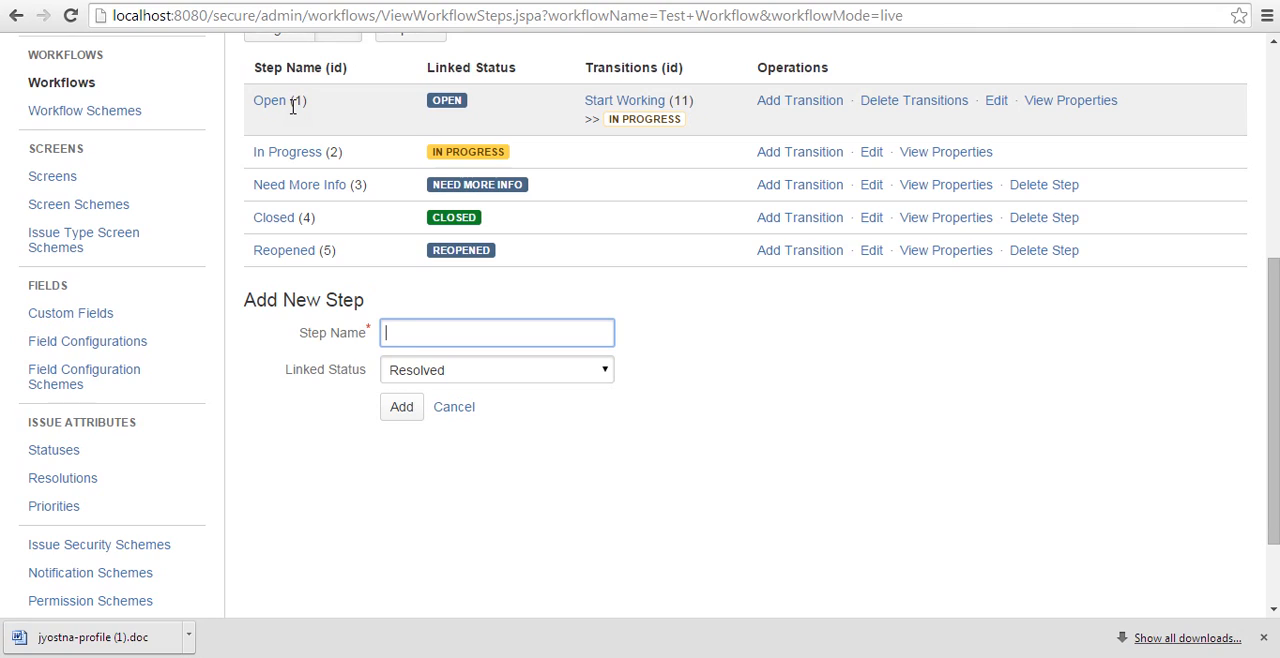
# Add a transition named "Need More Info" from Open to the Need More Info step, using Workflow Screen as its transition view.
pyautogui.click(777, 101)
pyautogui.write('More ')
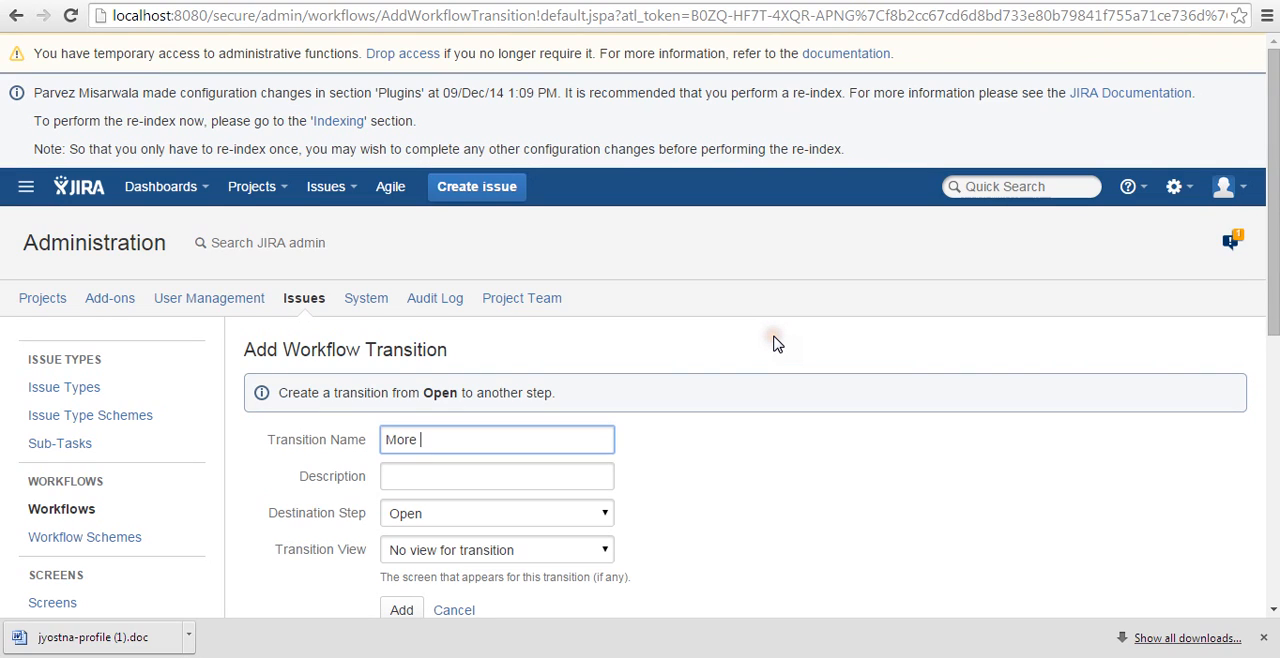
pyautogui.write('Info Require')
pyautogui.press('Tab')
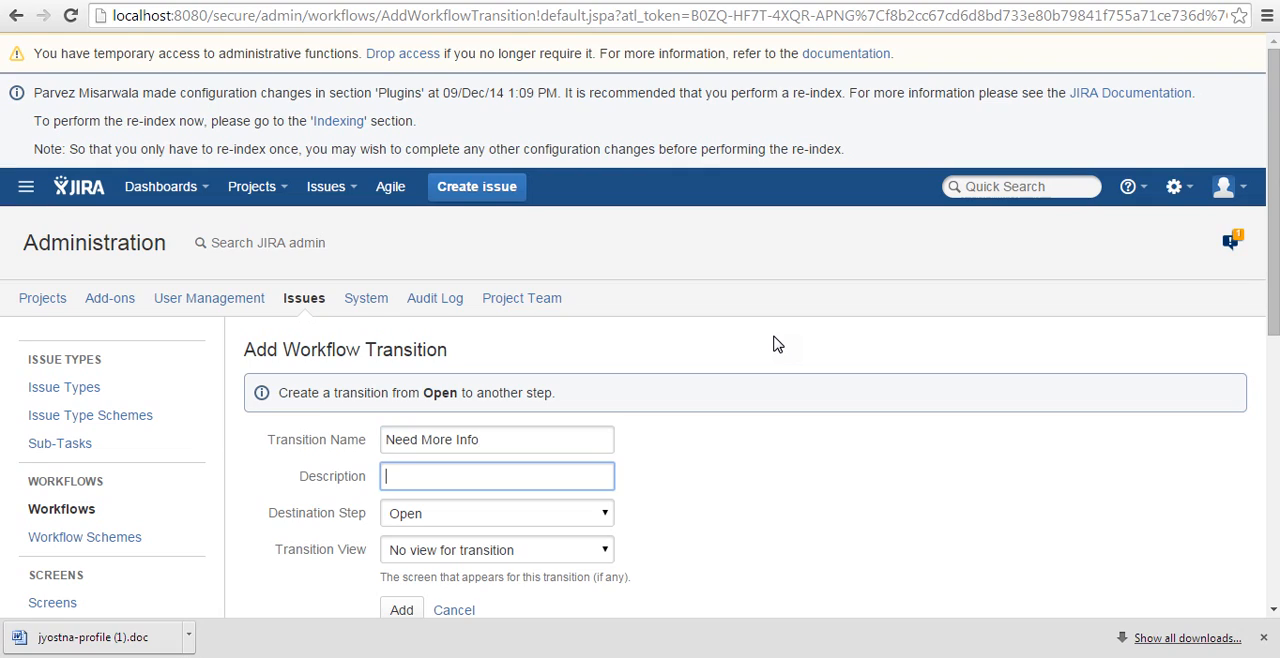
pyautogui.press('Tab')
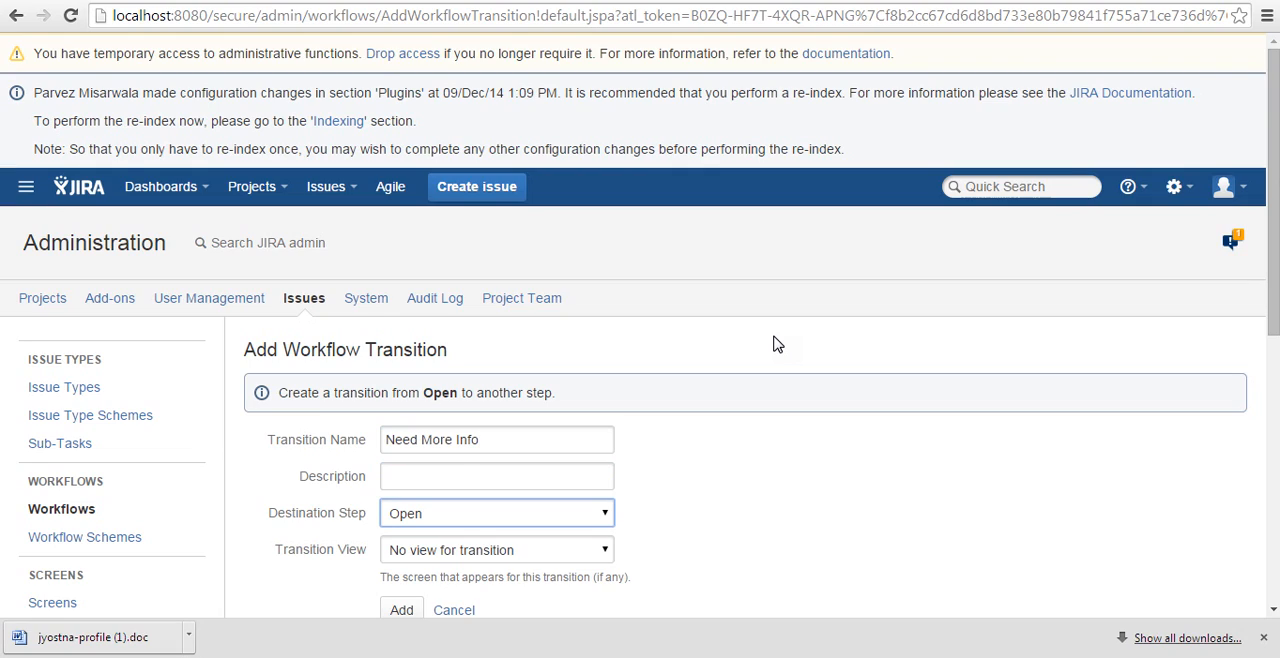
pyautogui.press('Down')
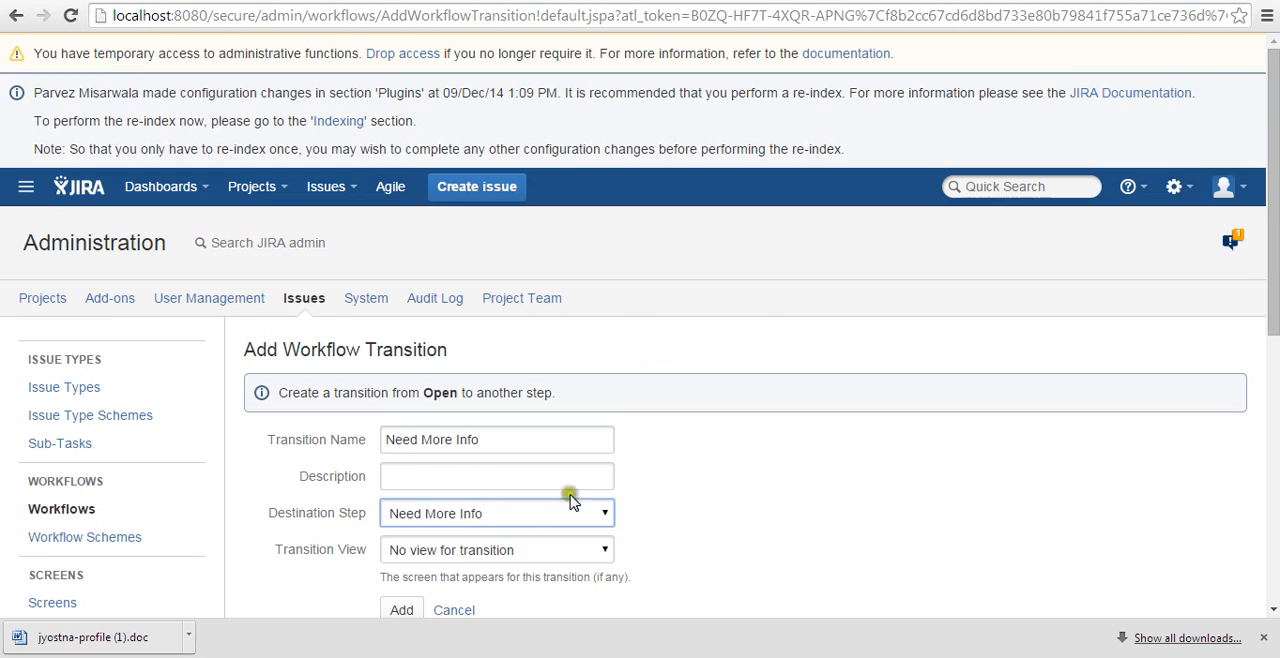
pyautogui.scroll(-2, 460, 400)
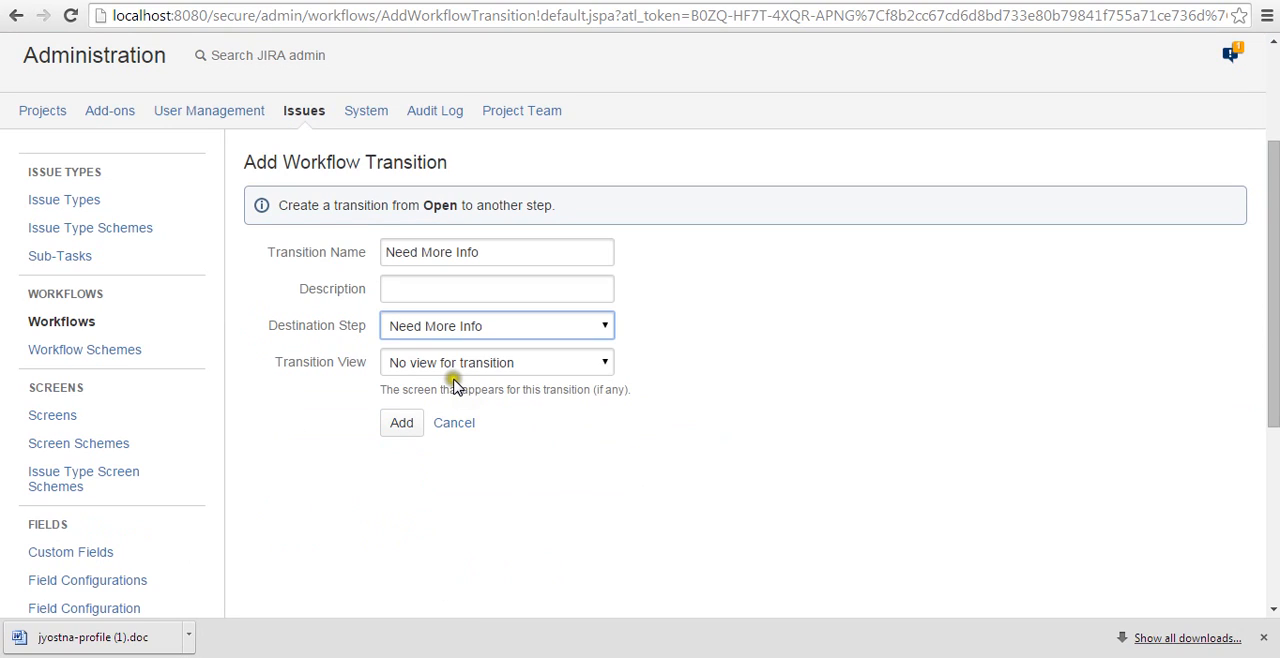
pyautogui.click(456, 370)
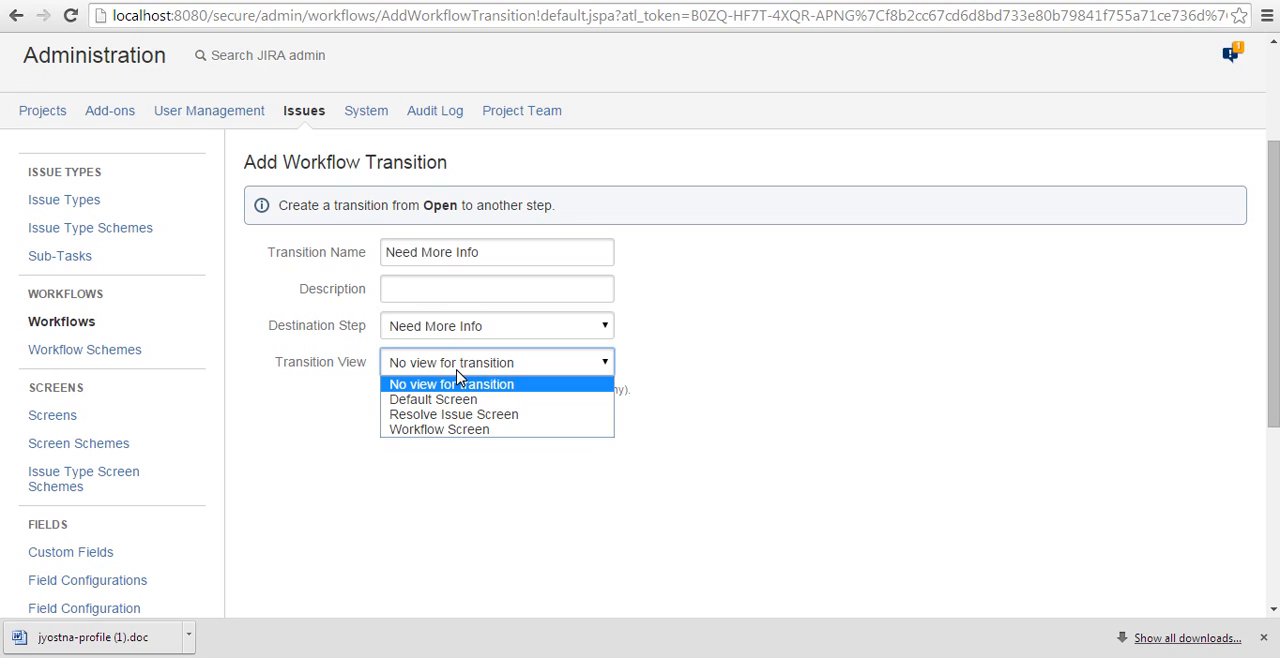
pyautogui.click(470, 430)
pyautogui.click(403, 426)
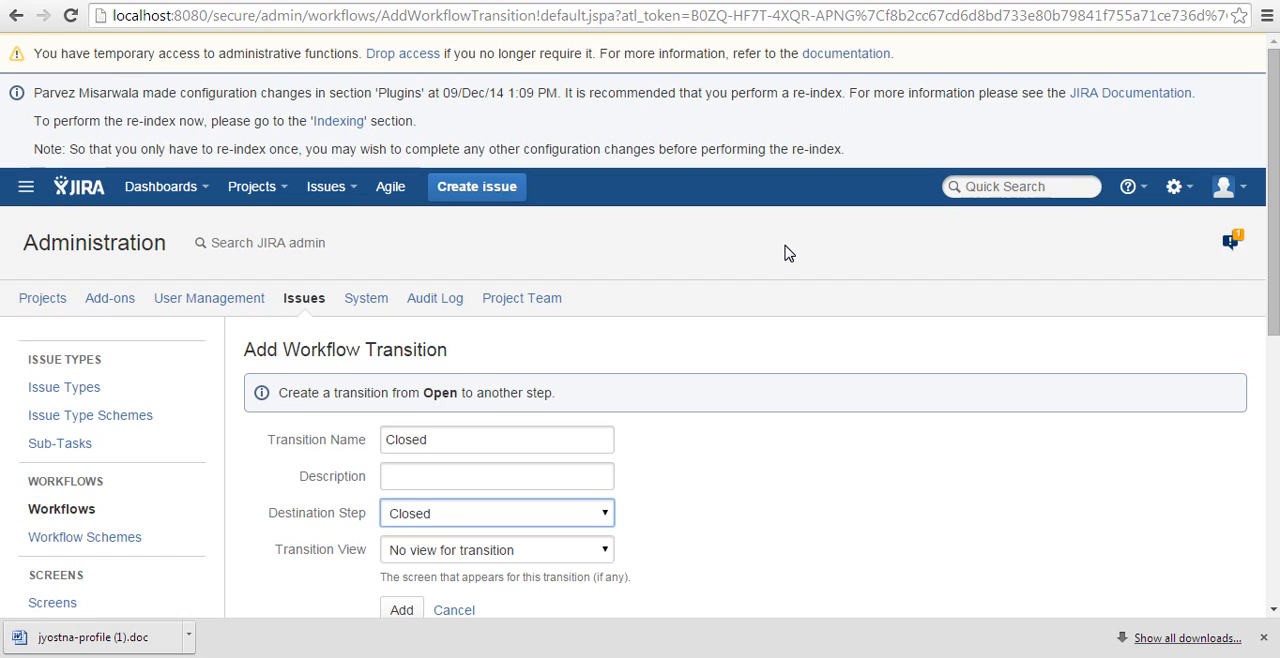
# Add a transition named "Closed" from the Open step to the Closed step.
pyautogui.click(491, 476)
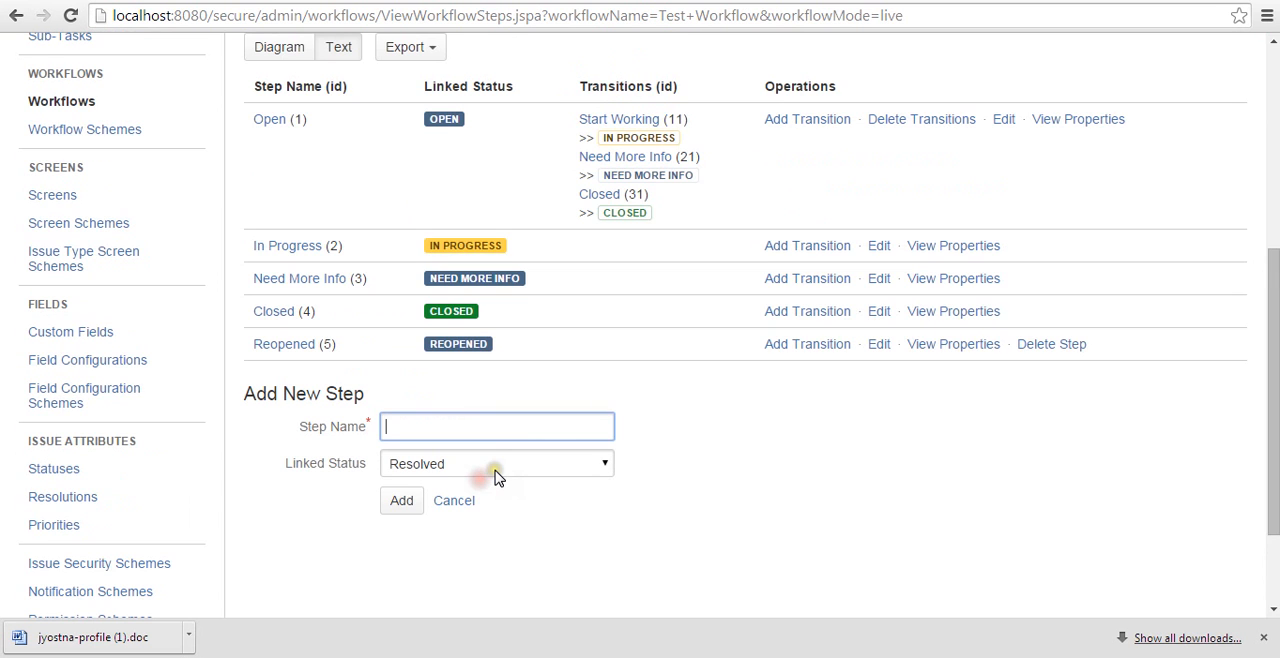
# Add a transition named "Close Issue" from the In Progress step to the Closed step.
pyautogui.scroll(1, 274, 371)
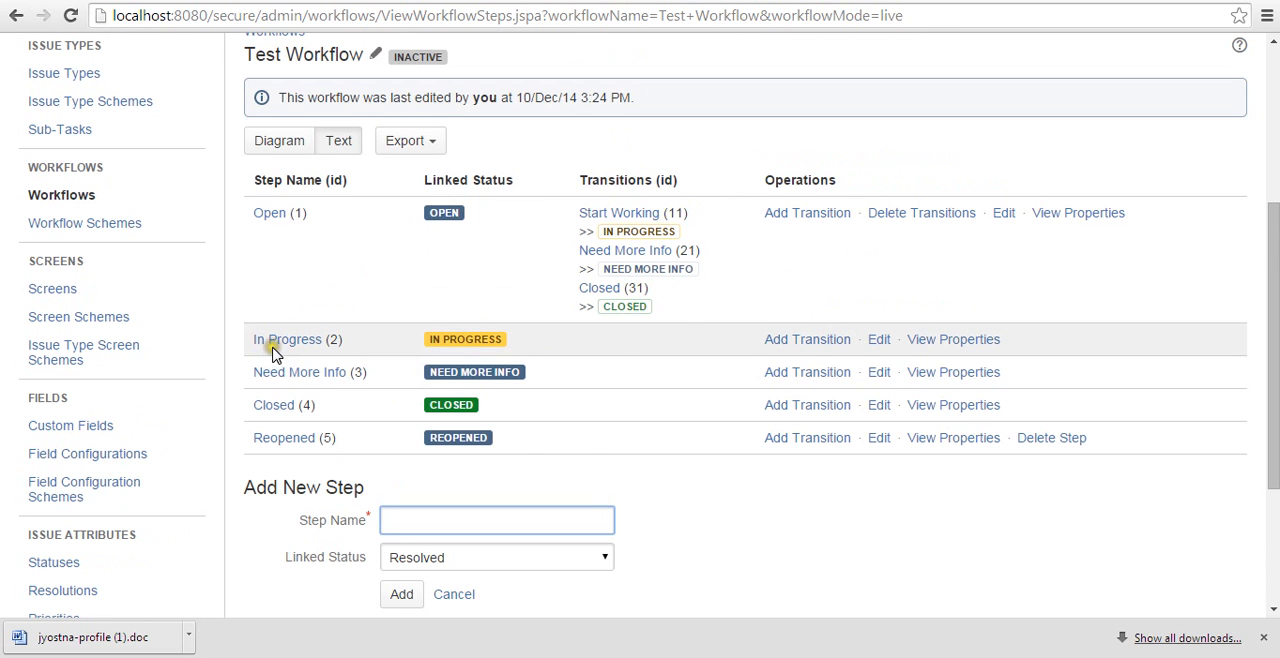
pyautogui.click(789, 340)
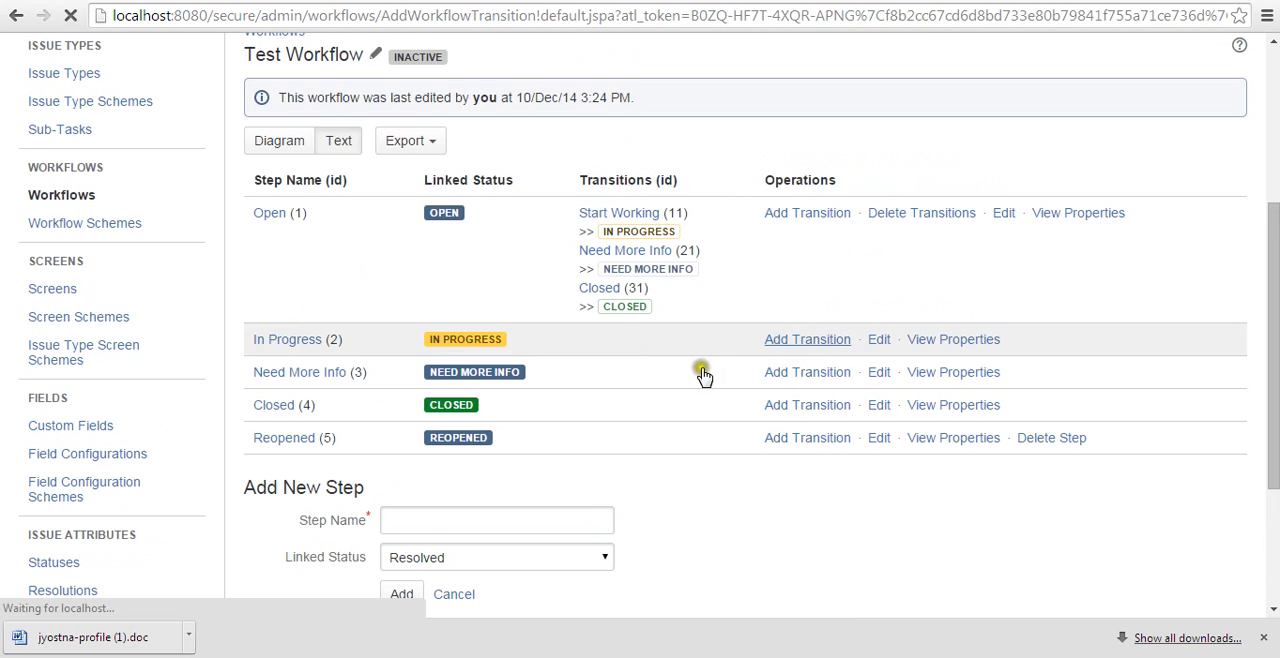
pyautogui.write('Close Issue')
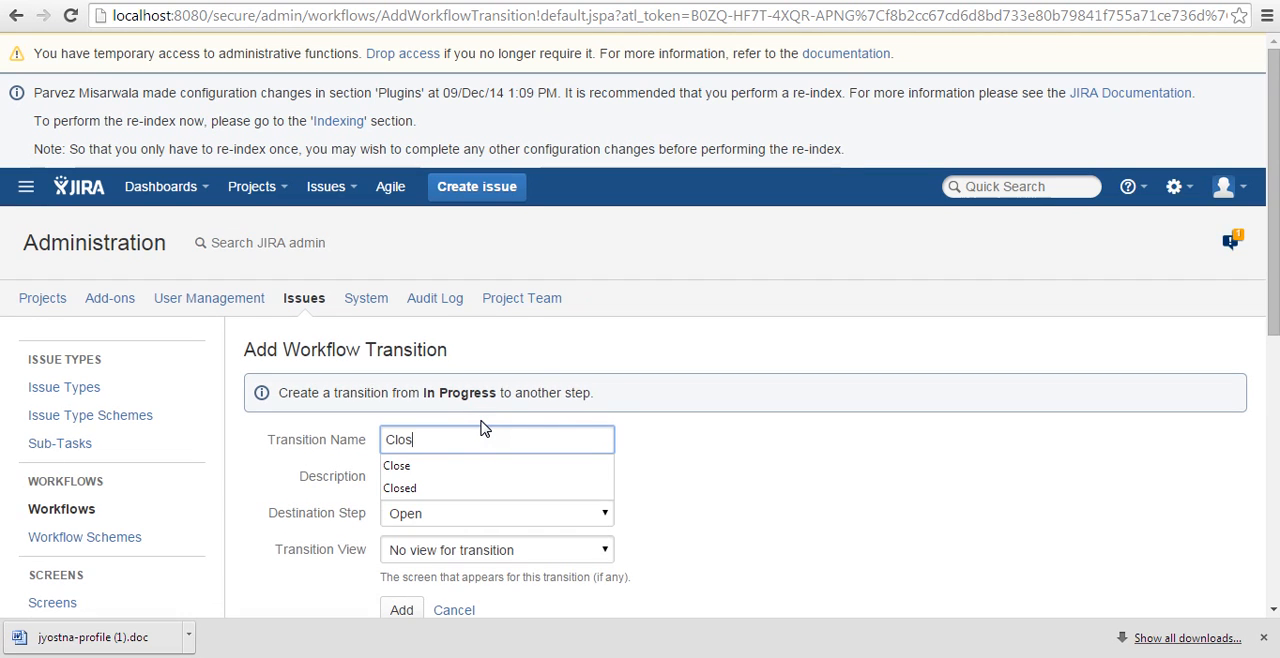
pyautogui.press('Tab')
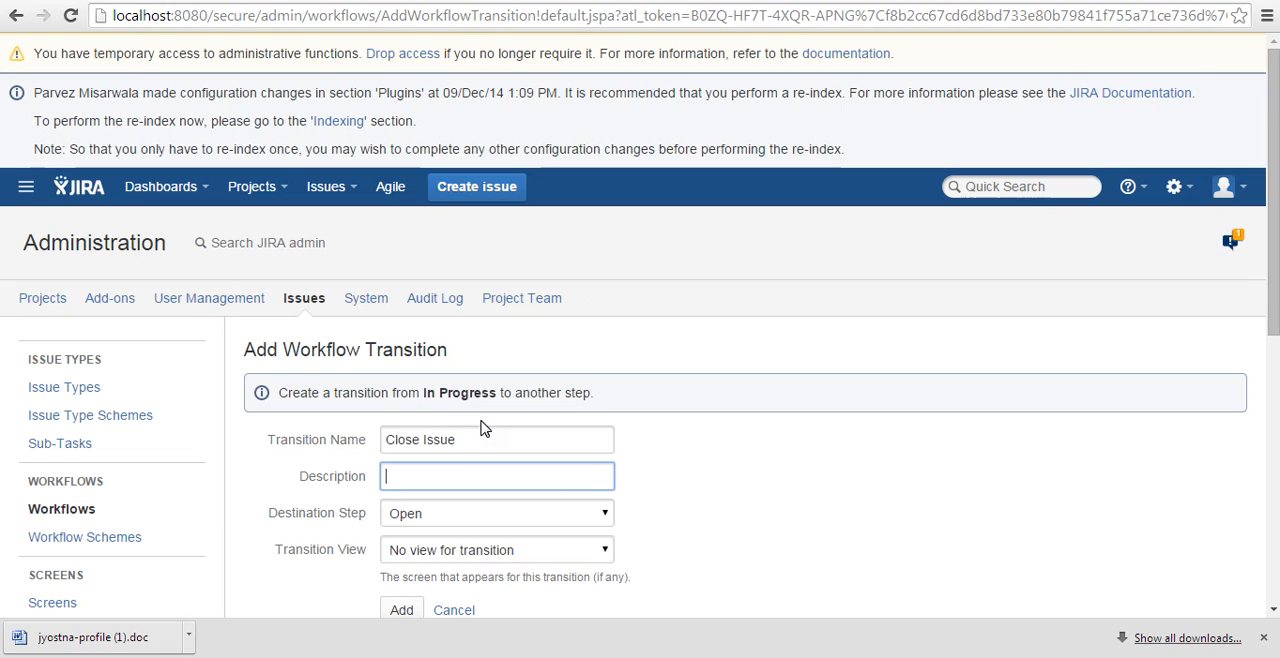
pyautogui.click(398, 613)
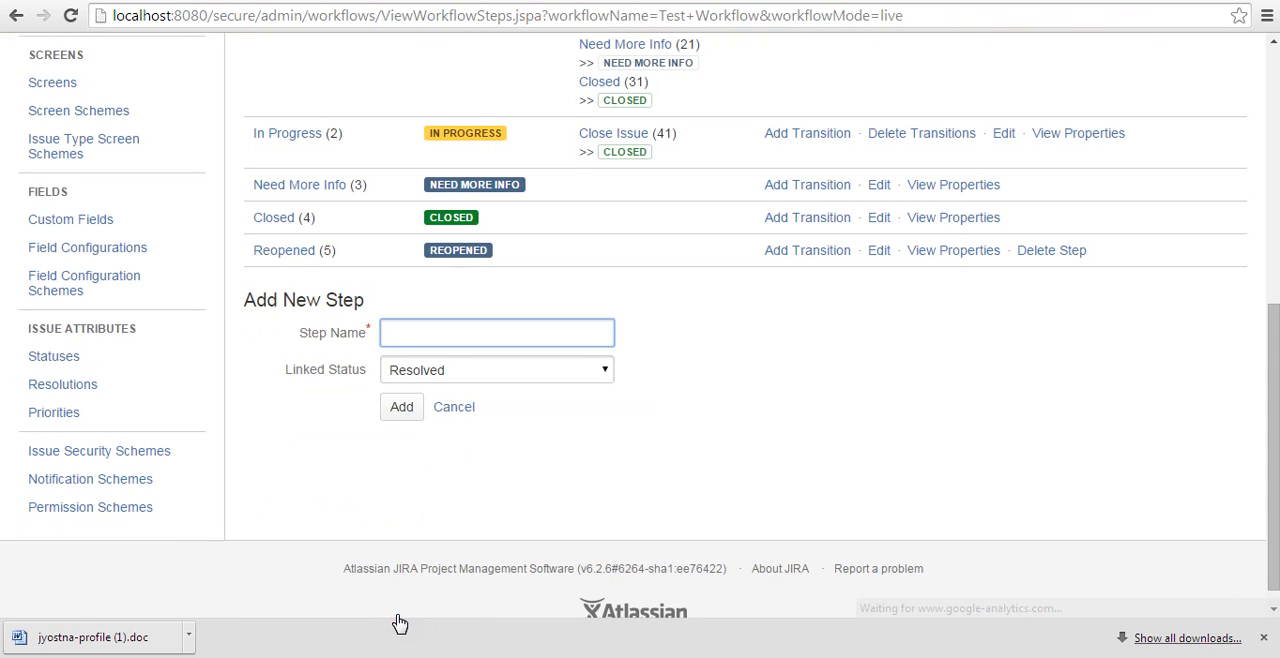
# Add a transition named "Open issue" from the In Progress step to Open, with no transition view.
pyautogui.click(801, 315)
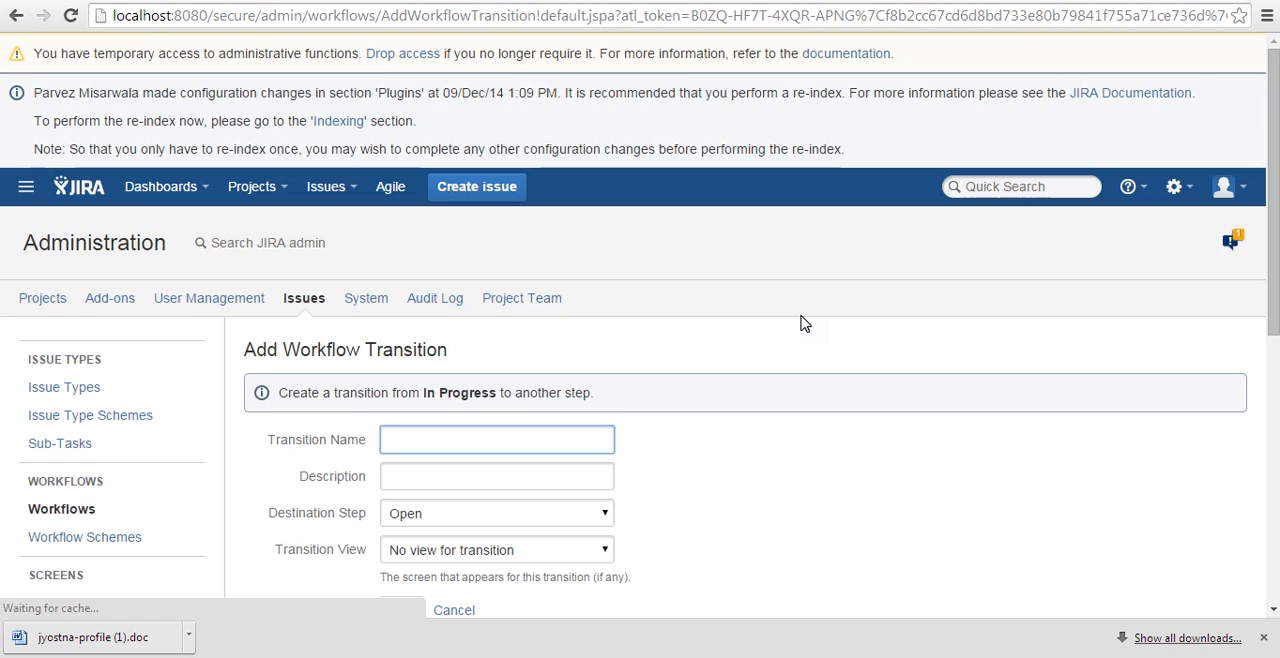
pyautogui.write('Open is')
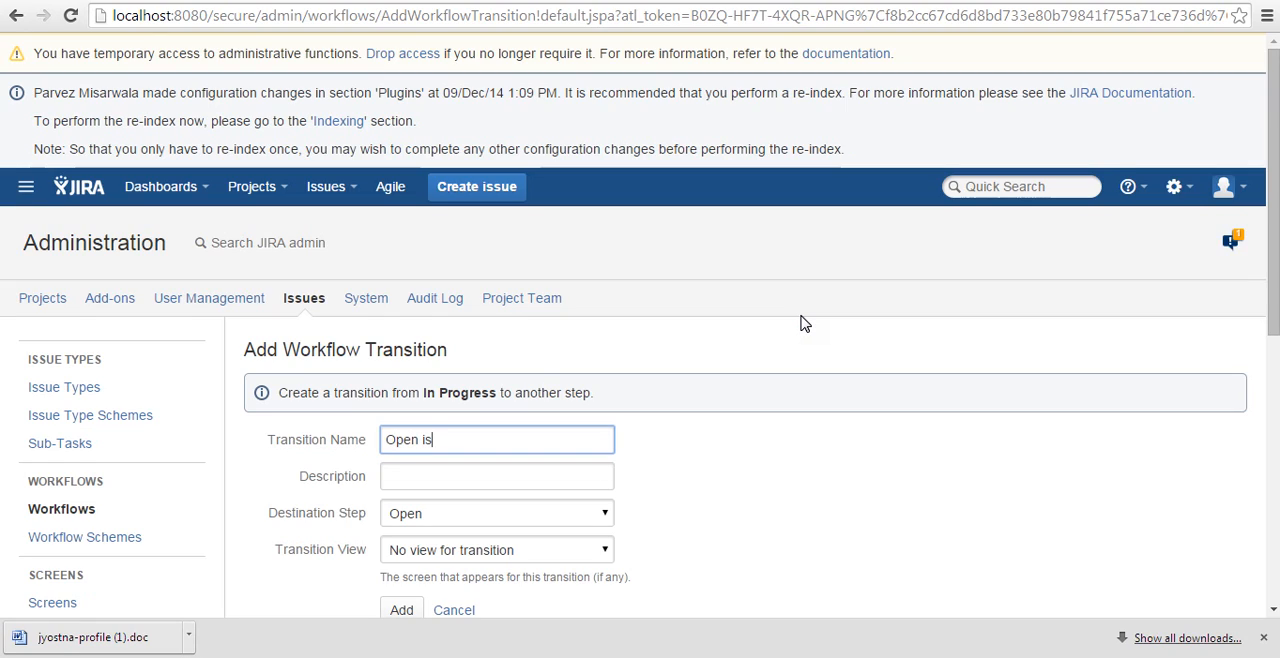
pyautogui.write('sue')
pyautogui.press('Tab')
pyautogui.press('Tab')
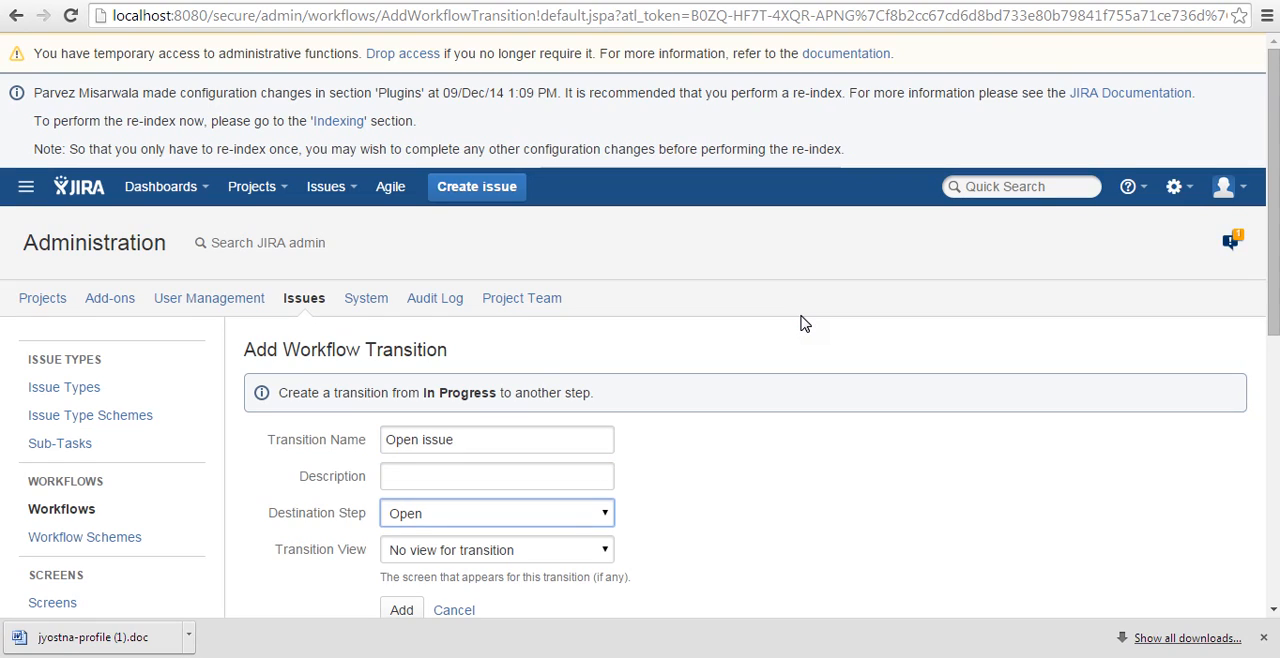
pyautogui.click(401, 612)
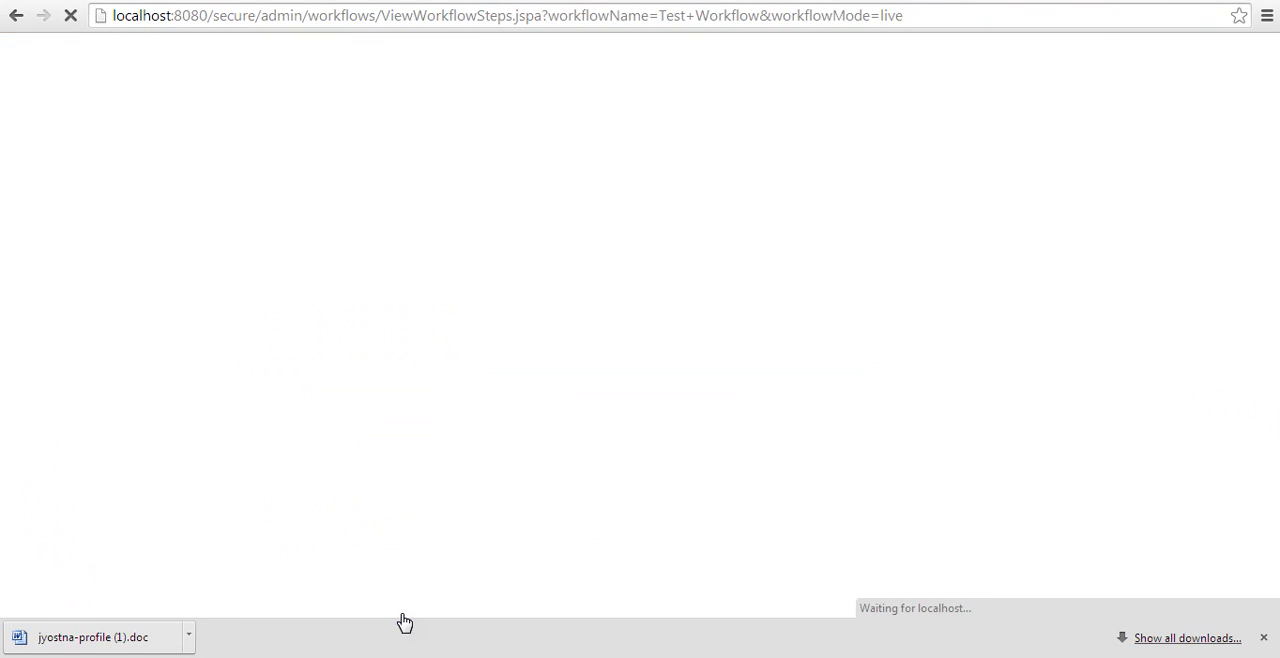
# Add a transition named "Close issue" from Need More Info to Closed, using Resolve Issue Screen as its transition view.
pyautogui.scroll(2, 520, 445)
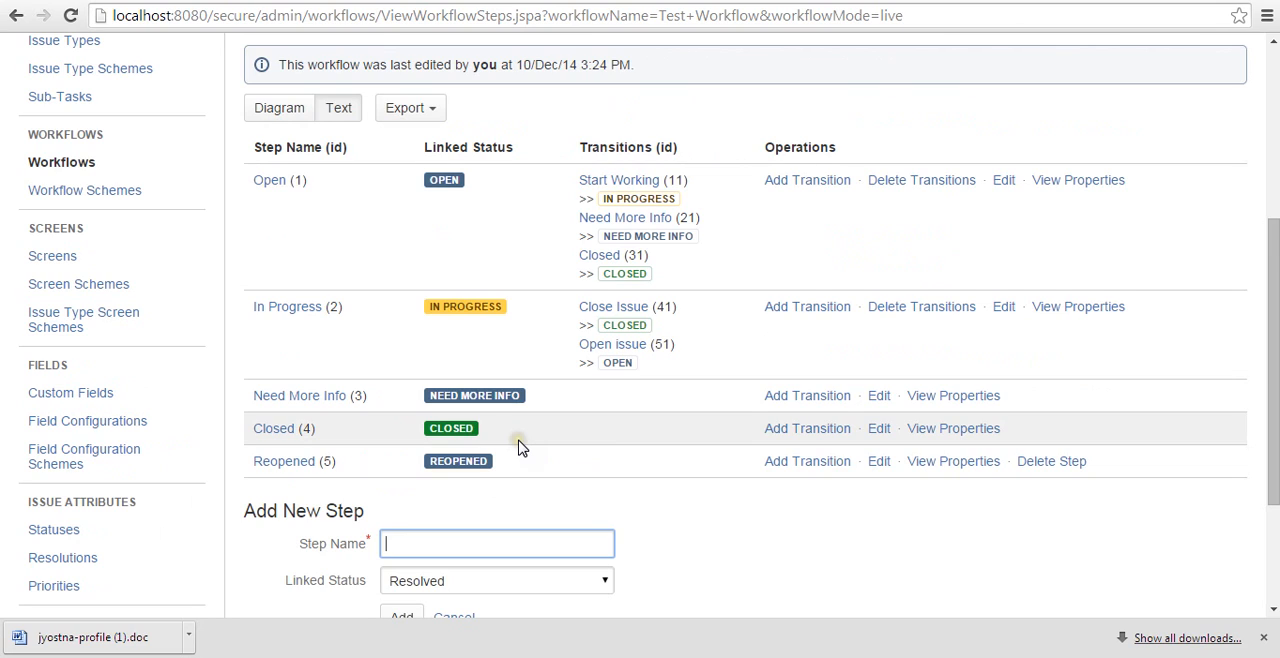
pyautogui.click(783, 396)
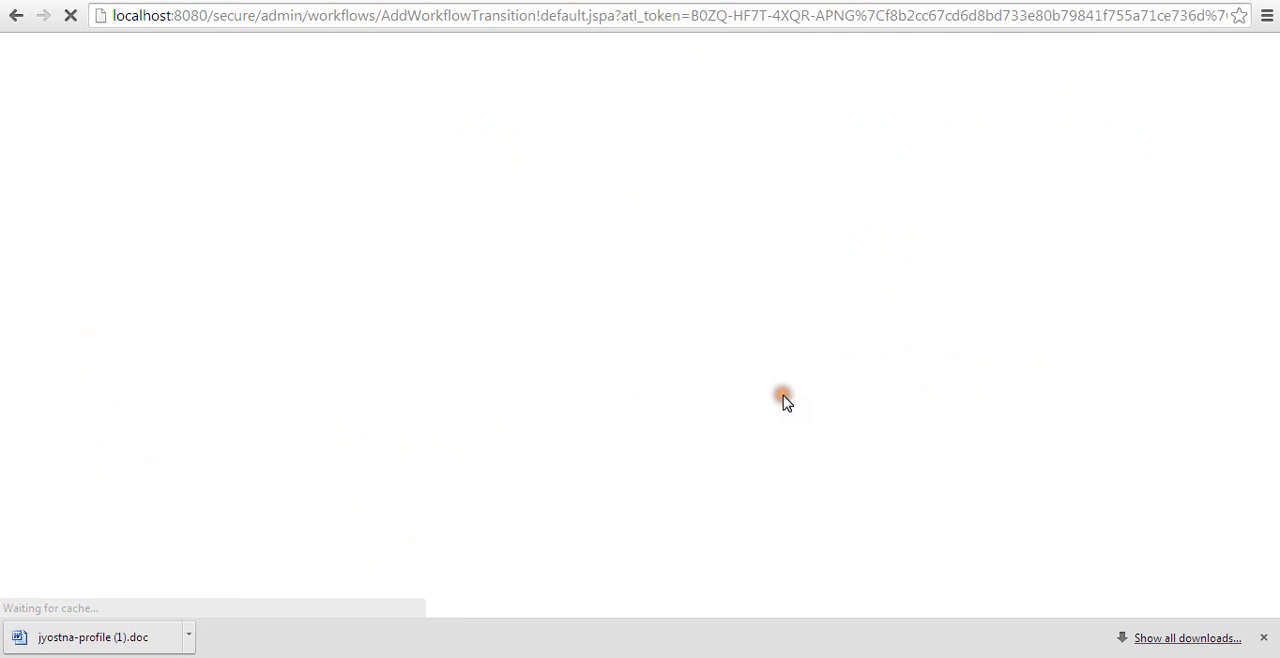
pyautogui.write('Close issue')
pyautogui.press('Tab')
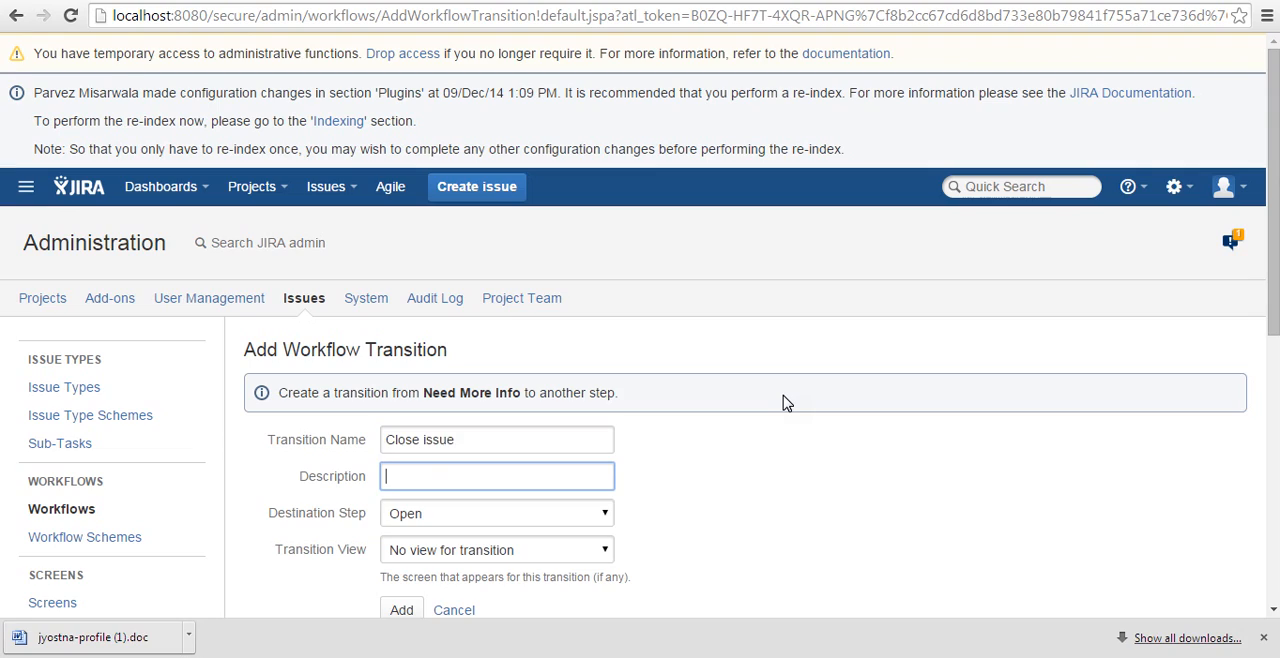
pyautogui.press('Tab')
pyautogui.press('Down')
pyautogui.press('Down')
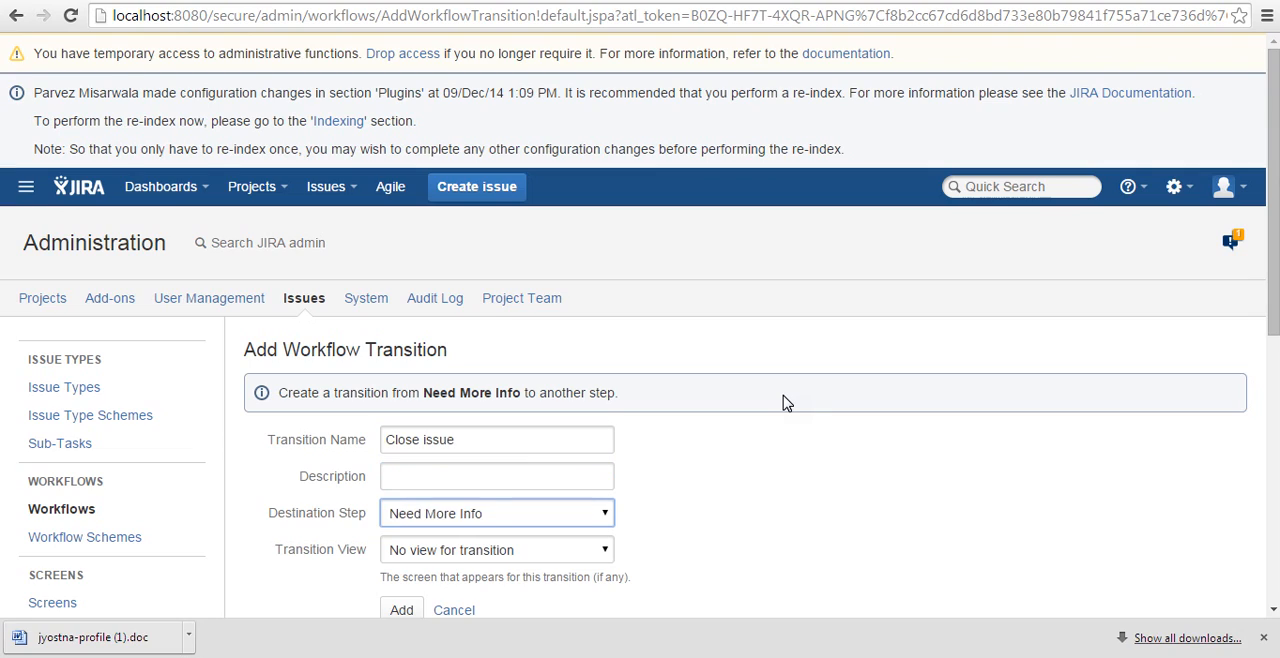
pyautogui.press('Tab')
pyautogui.press('Down')
pyautogui.press('Down')
pyautogui.press('Tab')
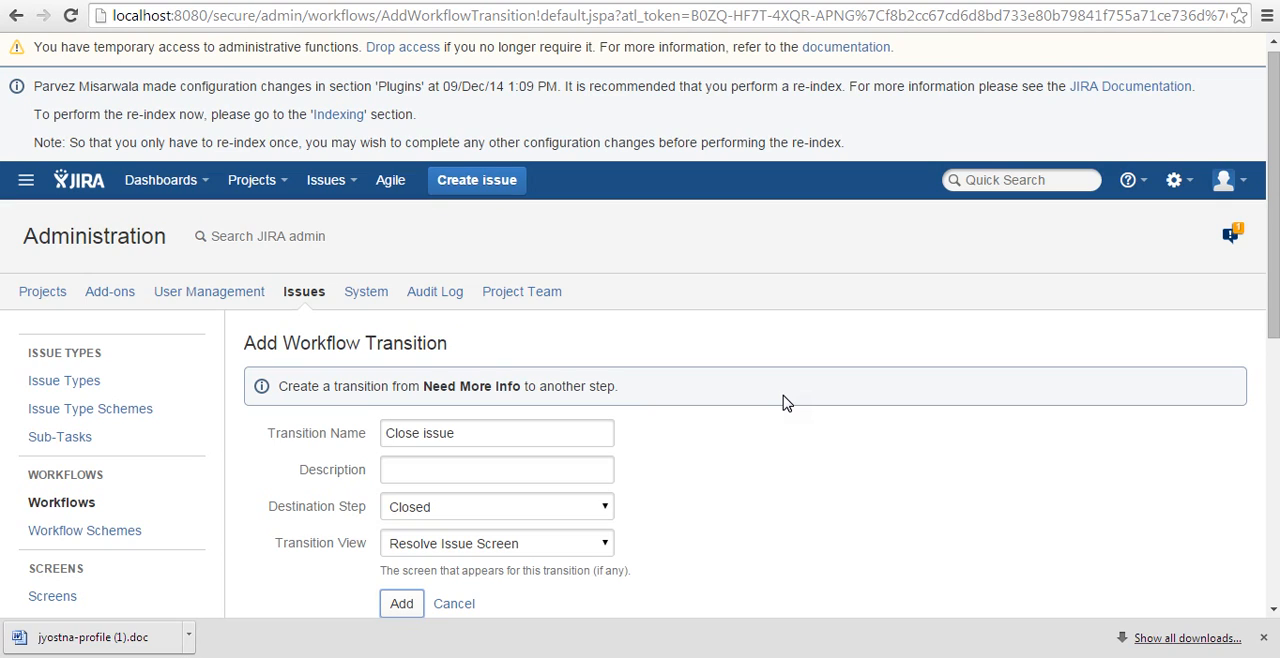
pyautogui.click(405, 604)
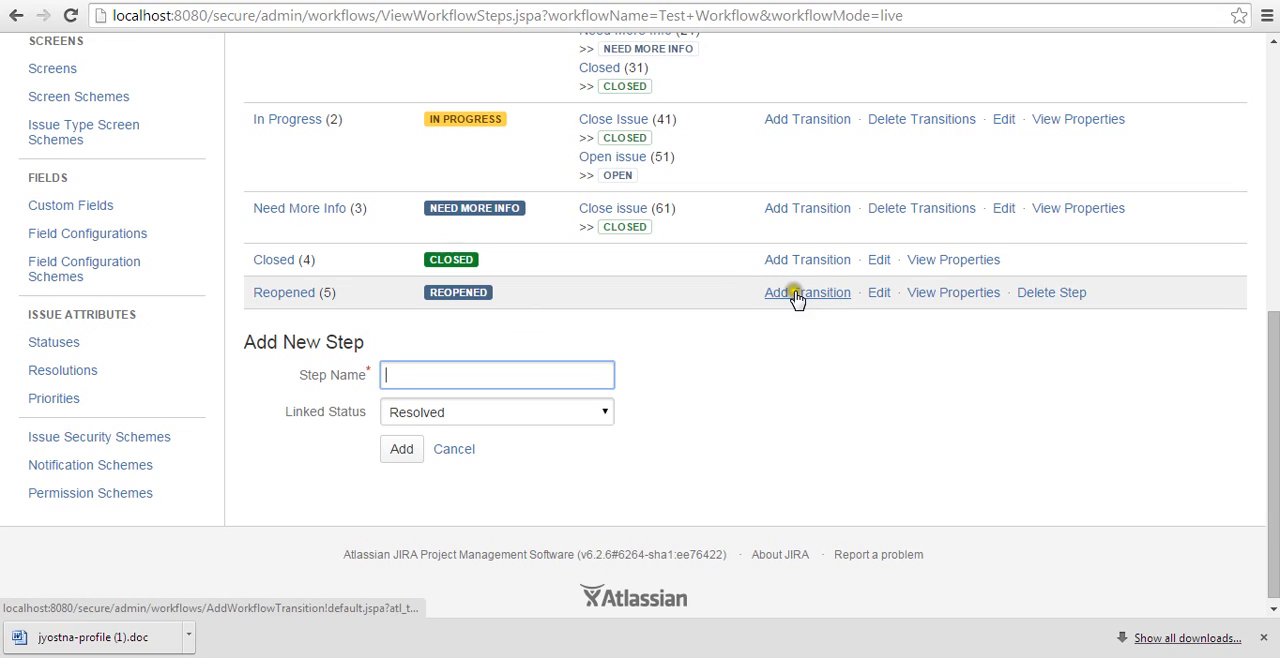
# Add two transitions from the Reopened step: "Start Working" to In Progress and "Close issue" to Closed.
pyautogui.click(797, 293)
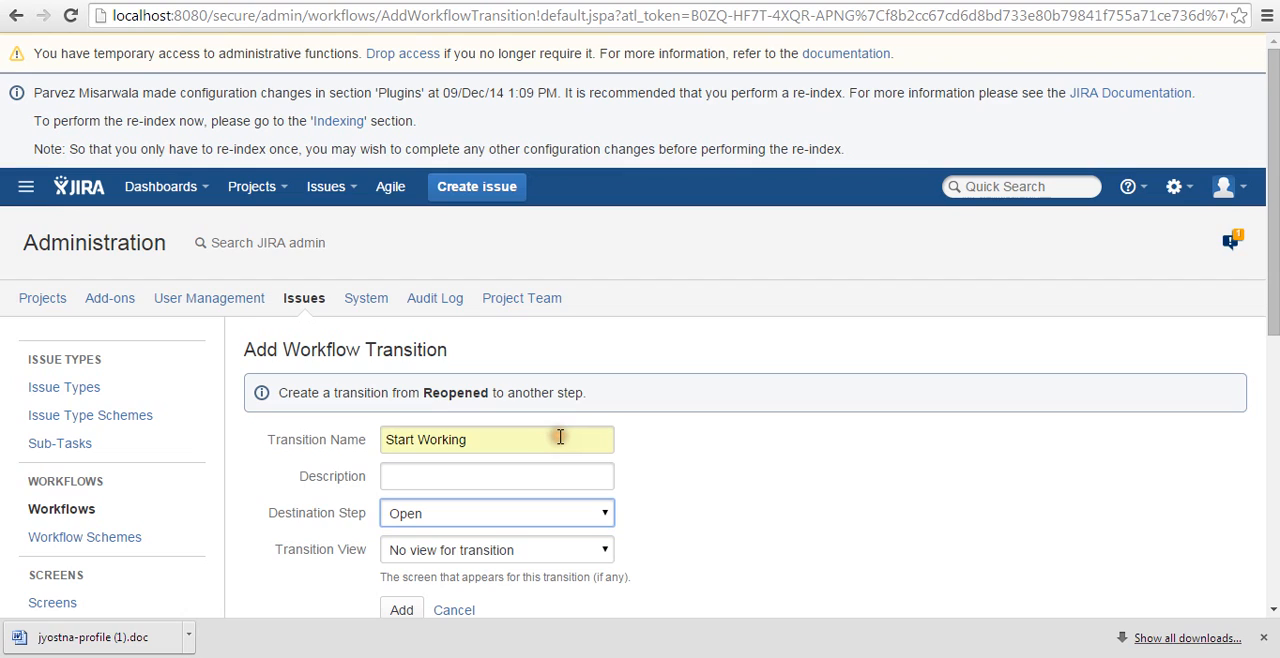
pyautogui.click(401, 610)
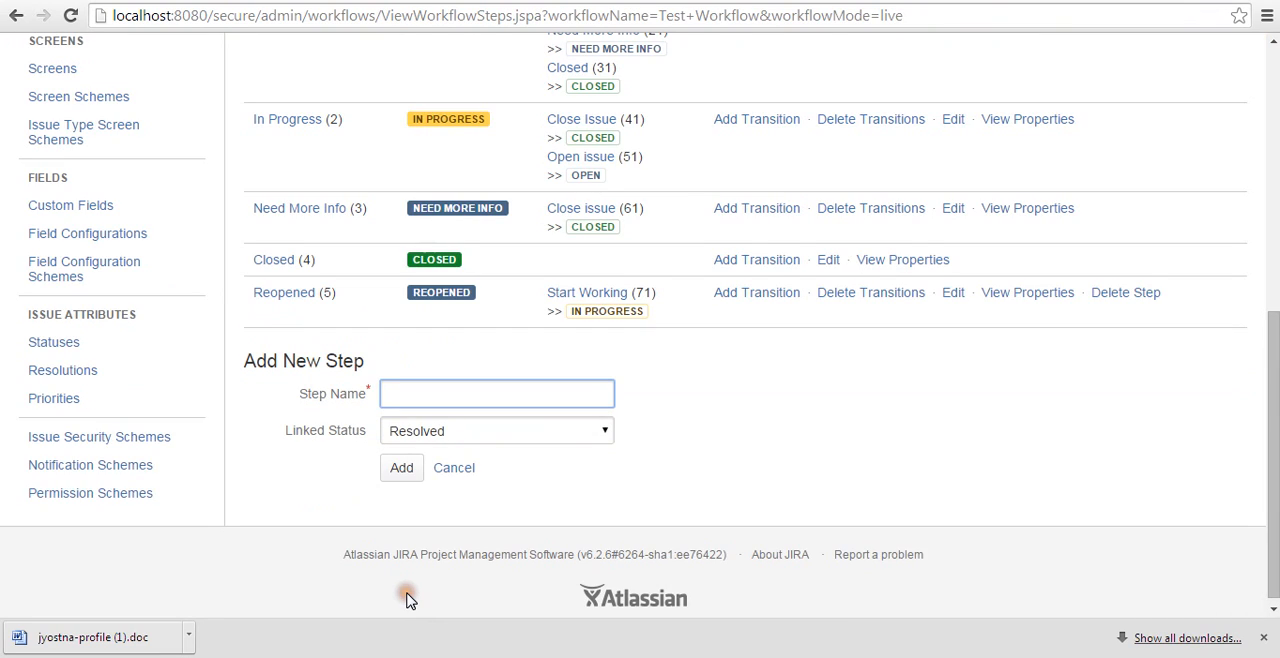
pyautogui.click(757, 292)
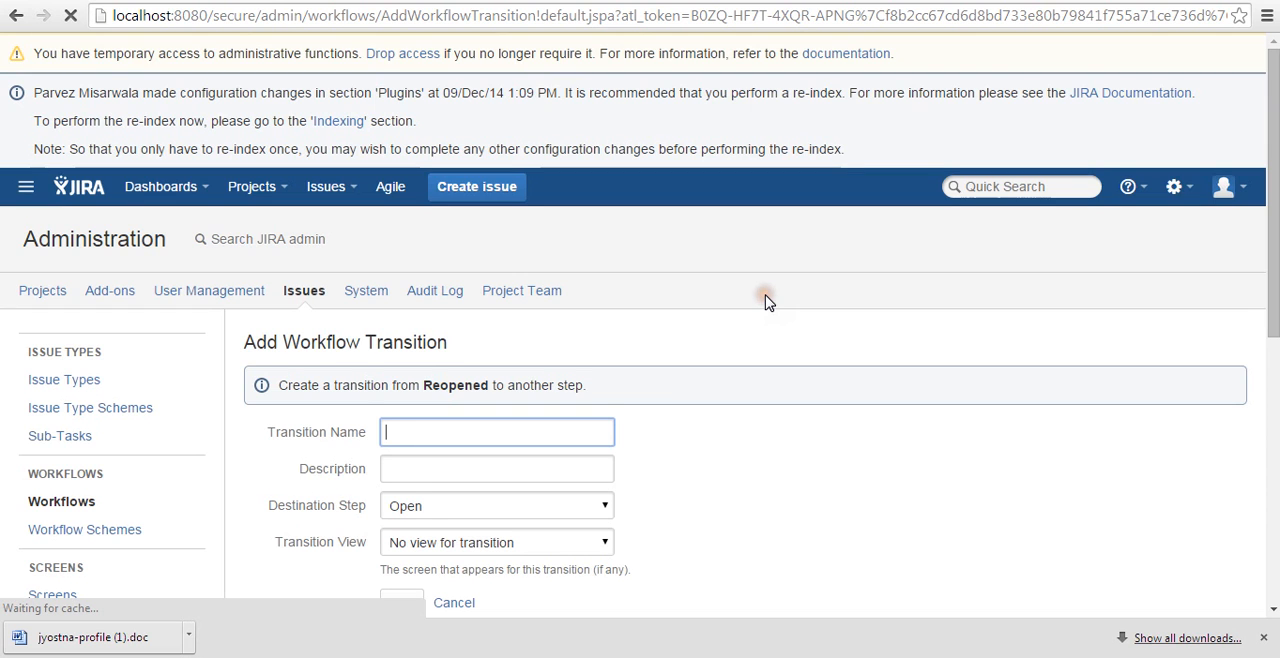
pyautogui.write('Close issue')
pyautogui.press('Tab')
pyautogui.press('Tab')
pyautogui.press('c')
pyautogui.press('Tab')
pyautogui.click(401, 607)
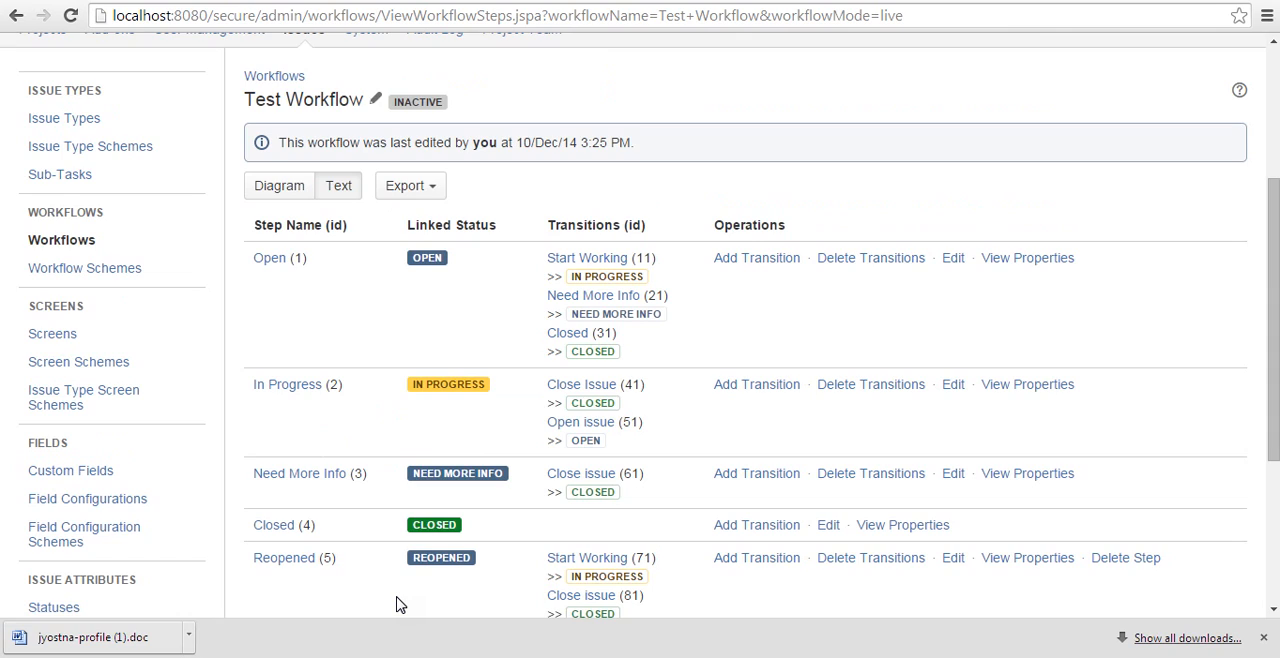
# Go to the workflow schemes and add a new scheme named "Test Workflow Scheme".
pyautogui.scroll(1, 396, 605)
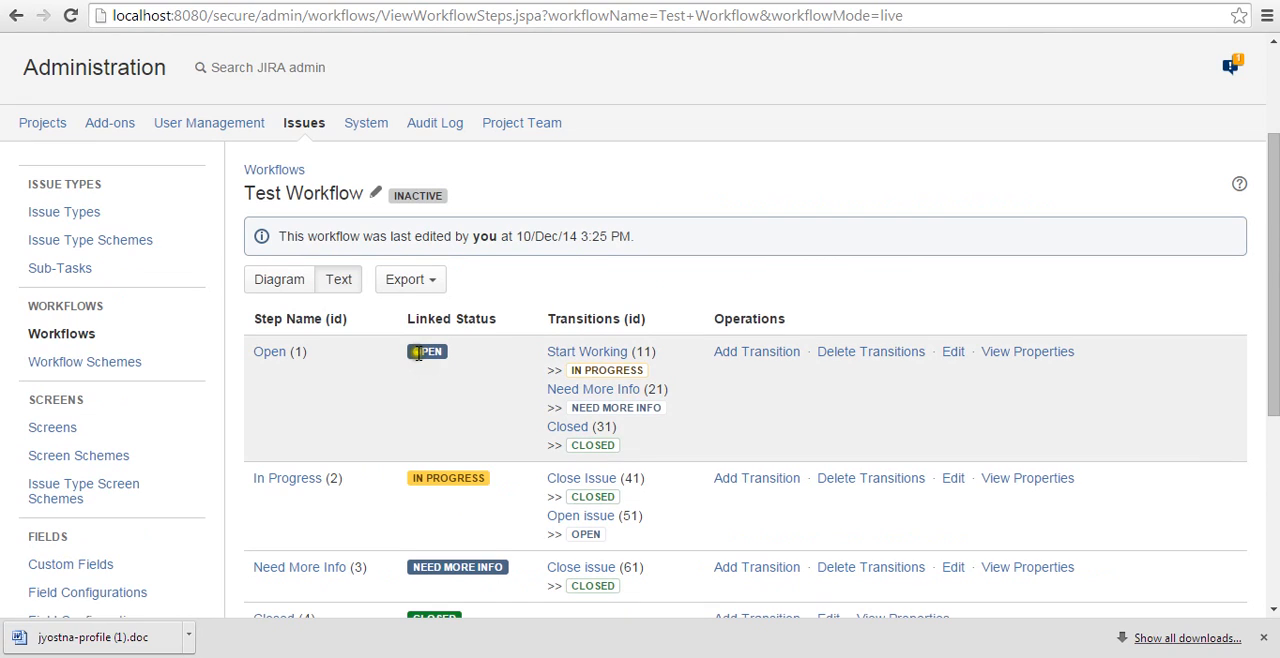
pyautogui.click(87, 349)
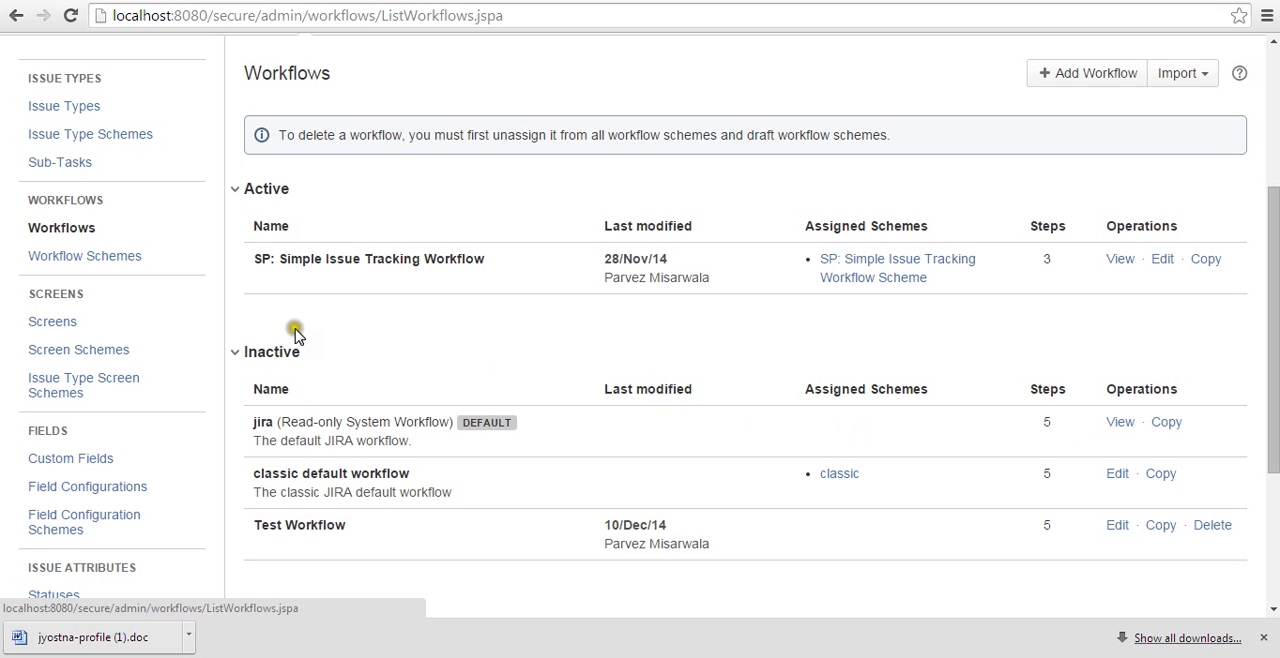
pyautogui.click(70, 262)
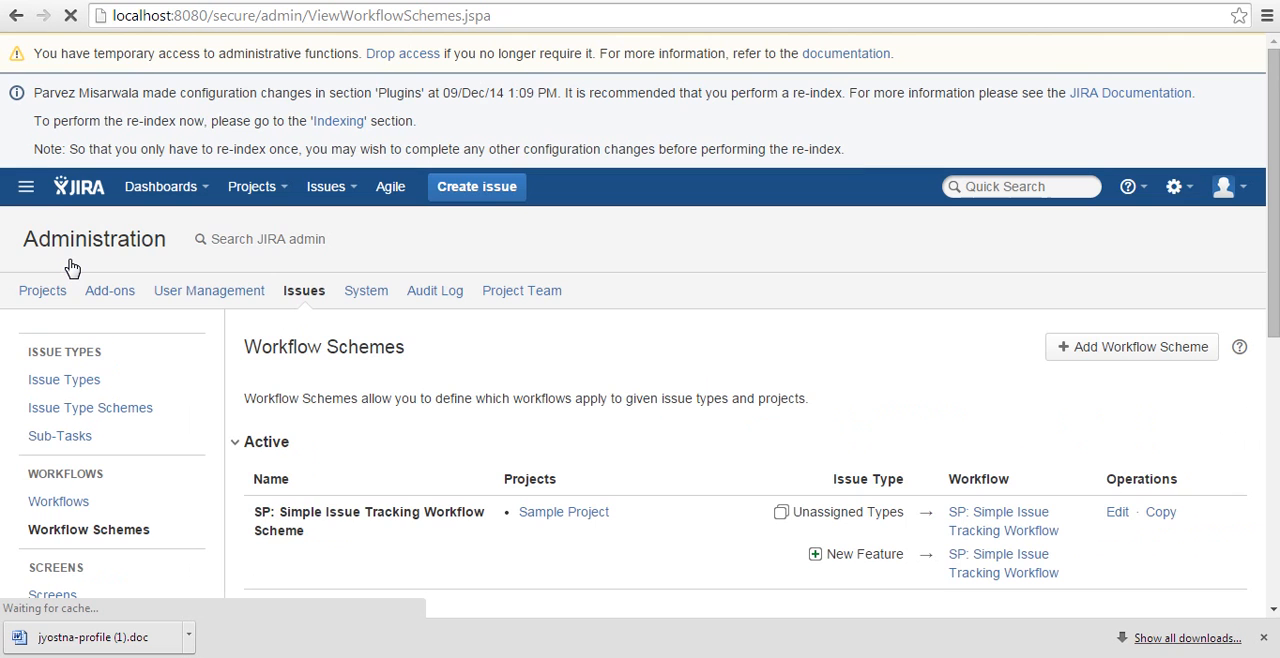
pyautogui.scroll(-2, 371, 394)
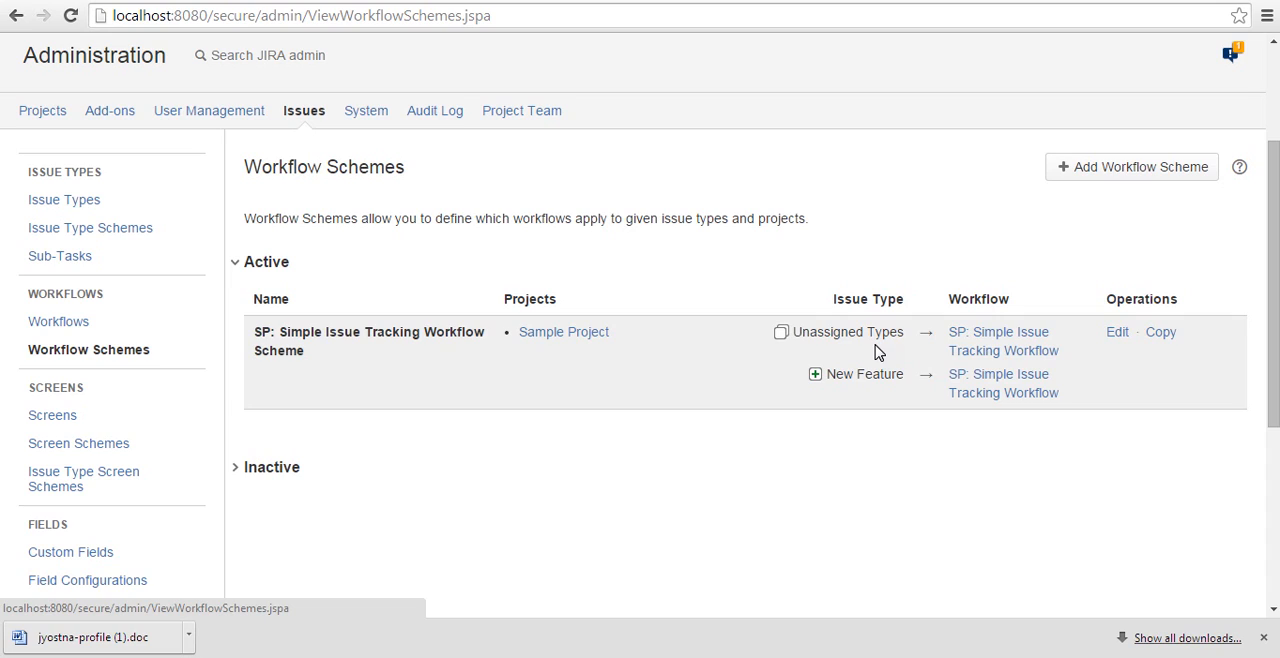
pyautogui.click(1086, 167)
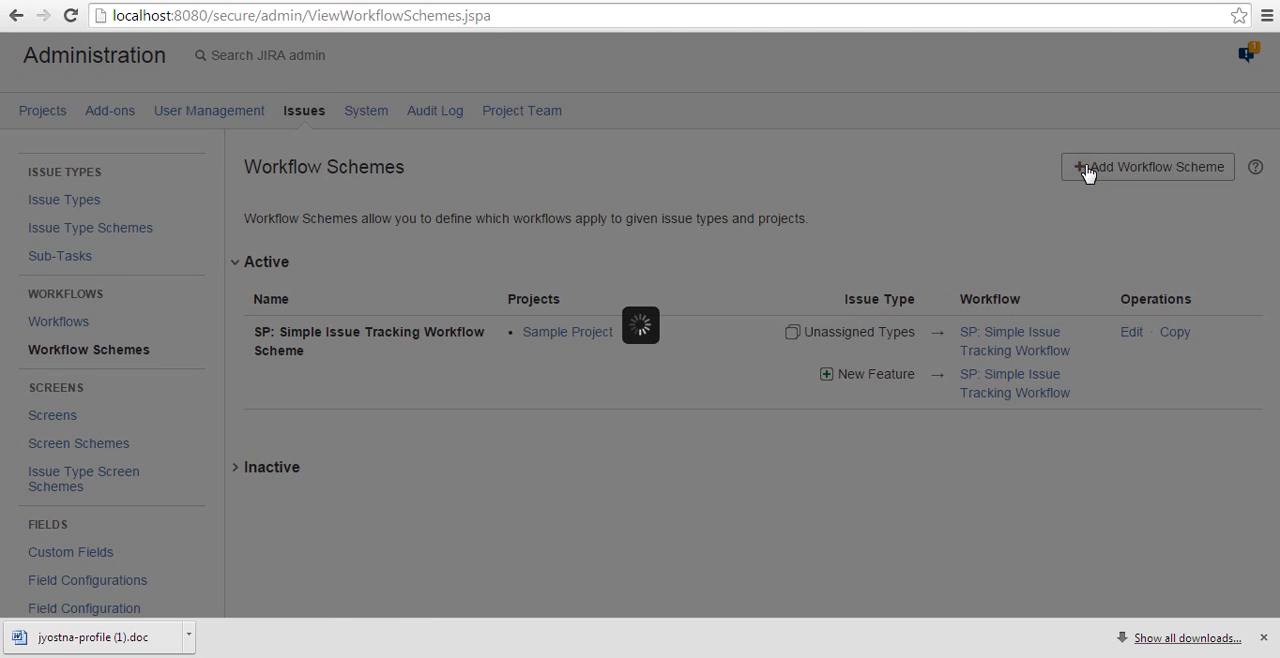
pyautogui.click(732, 316)
pyautogui.write('Test ')
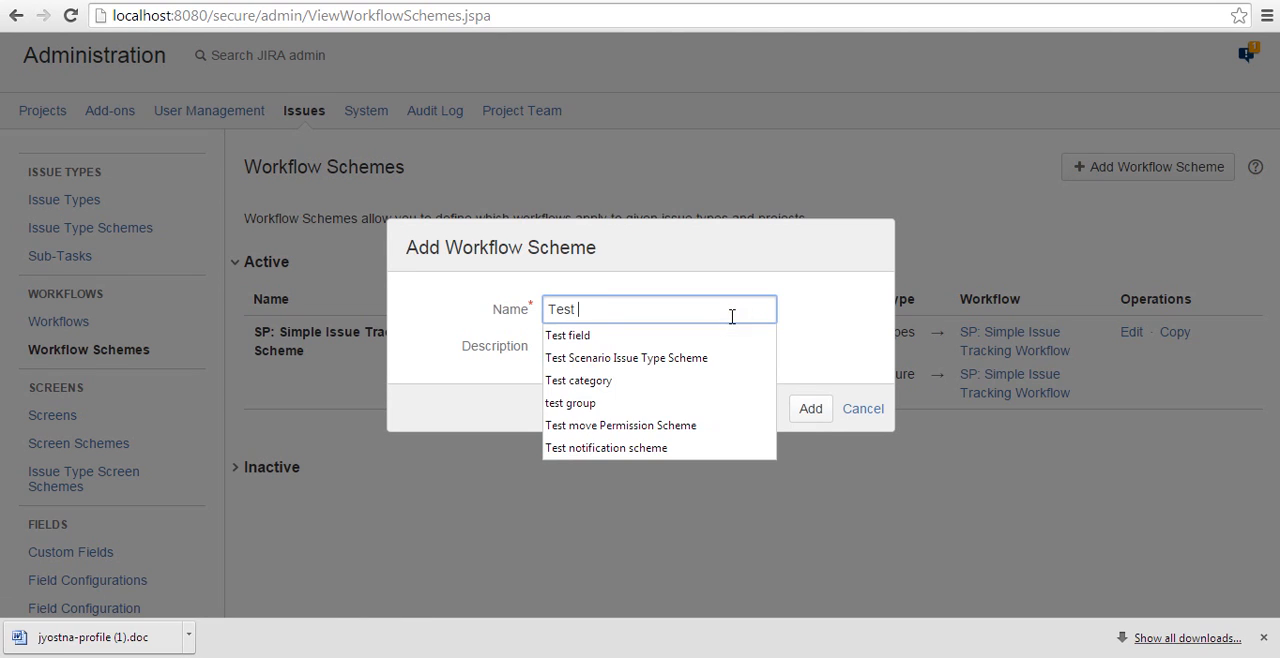
pyautogui.write('Workflow Scheme')
pyautogui.press('Return')
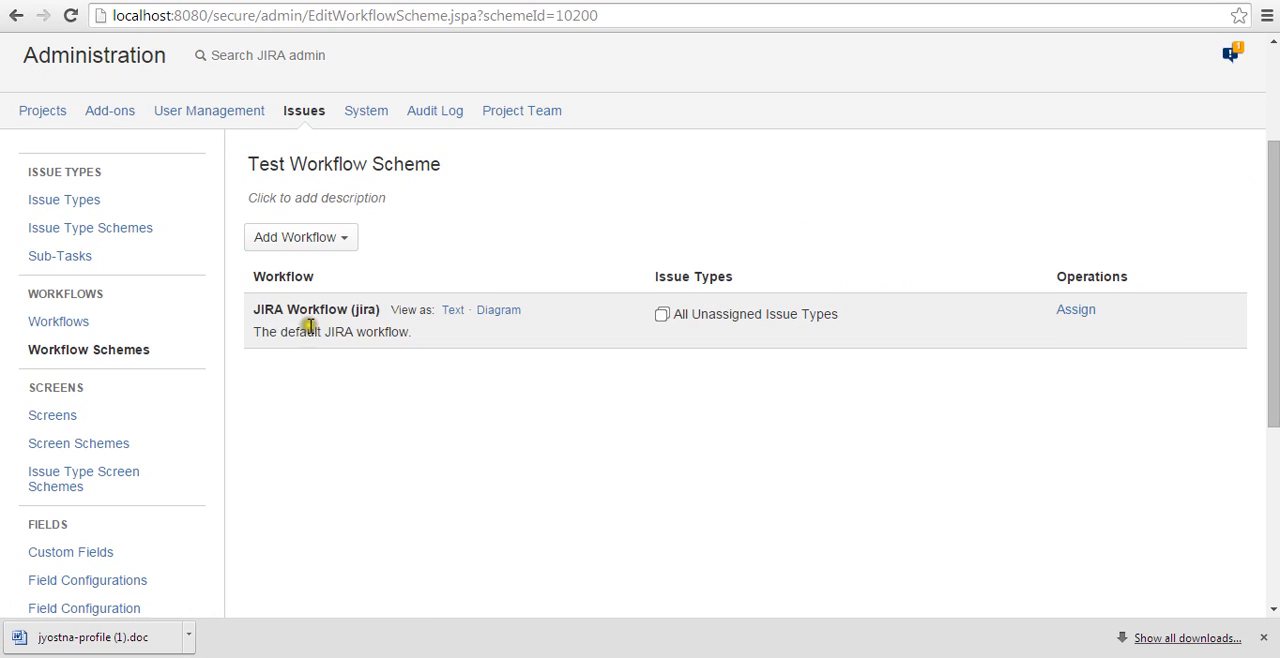
# Add the existing Test Workflow to the scheme and assign it to the Bug issue type.
pyautogui.click(297, 245)
pyautogui.click(303, 266)
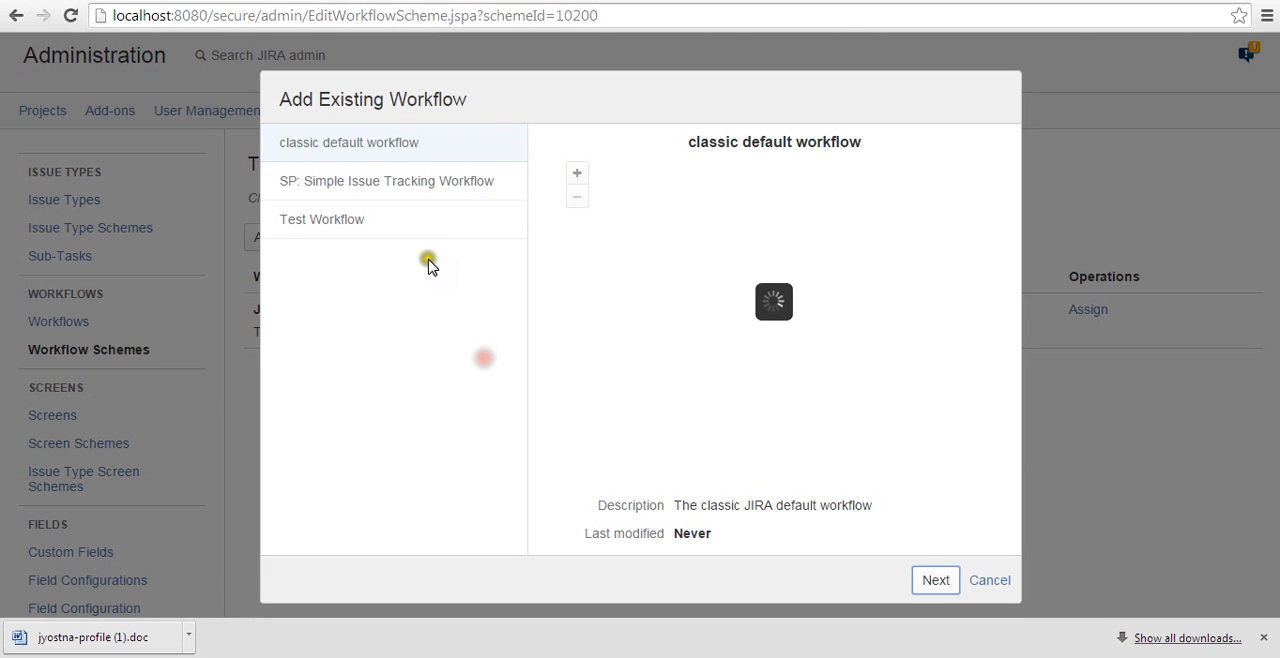
pyautogui.click(326, 229)
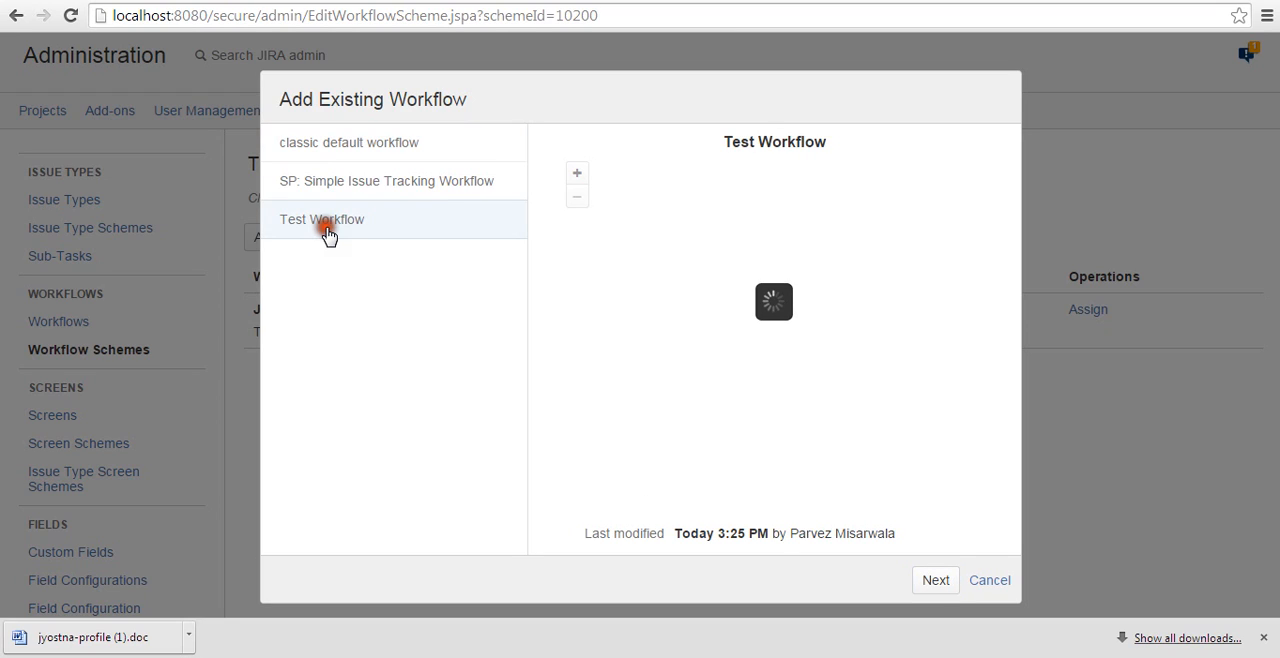
pyautogui.click(934, 581)
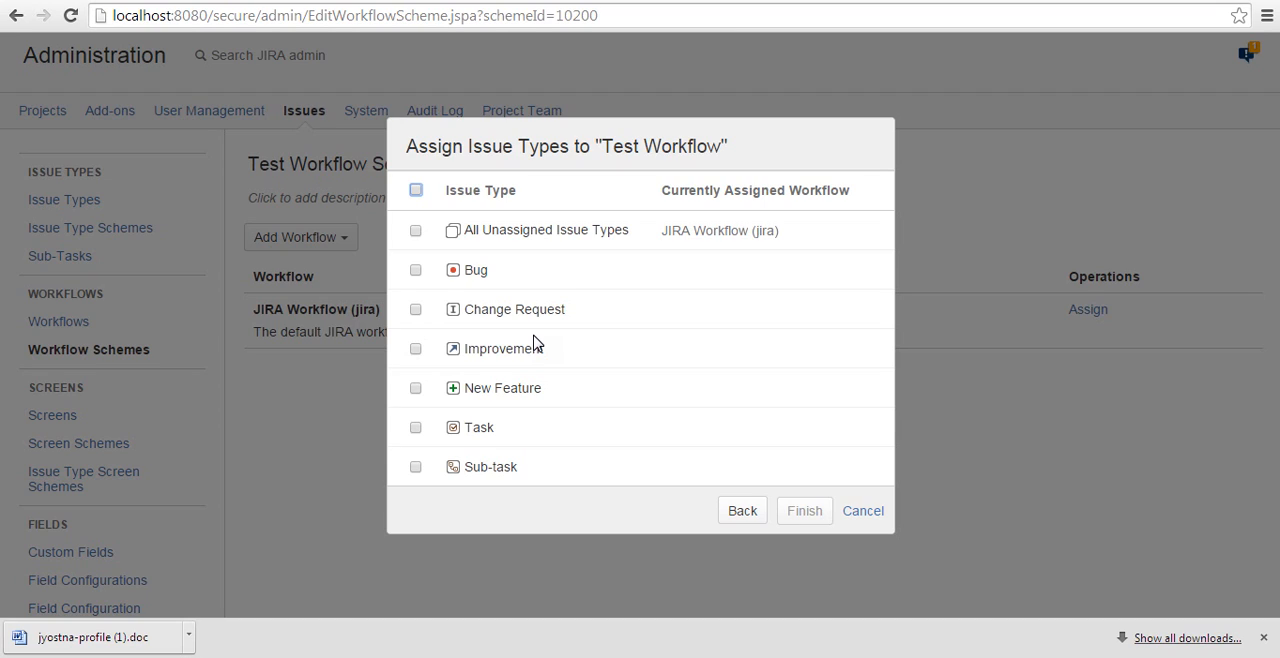
pyautogui.click(805, 510)
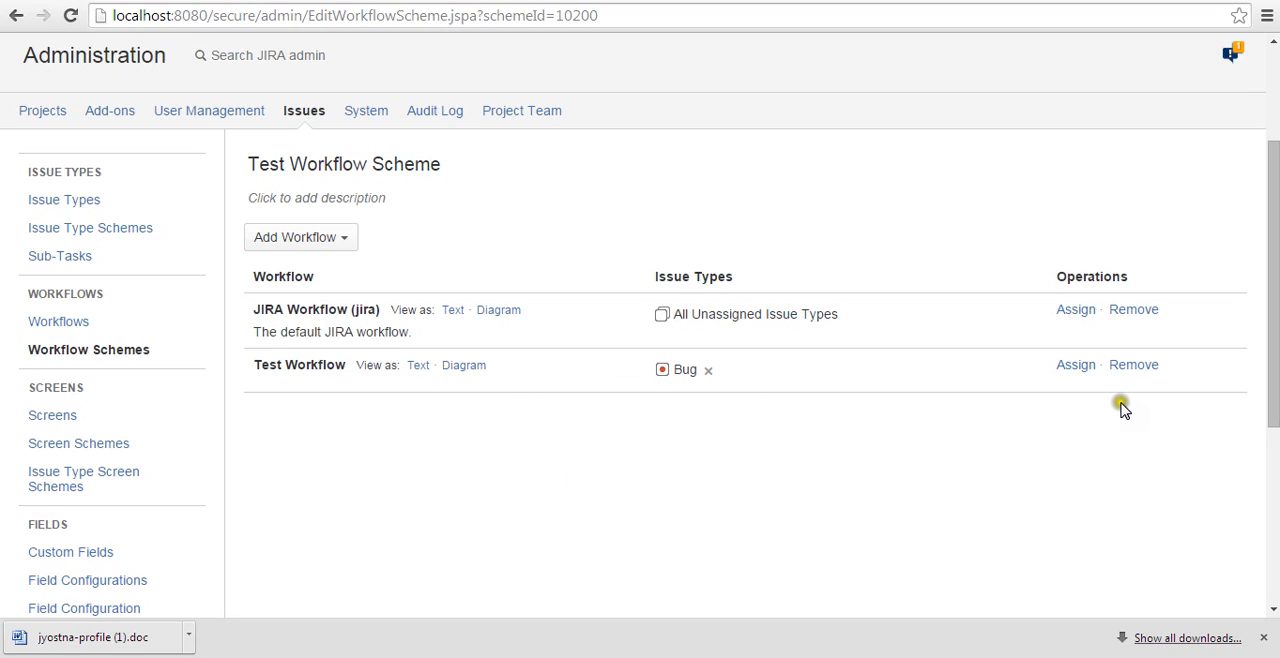
# Return to the workflow schemes list and examine which workflows the inactive Test Workflow Scheme maps to its issue types.
pyautogui.scroll(1, 1000, 408)
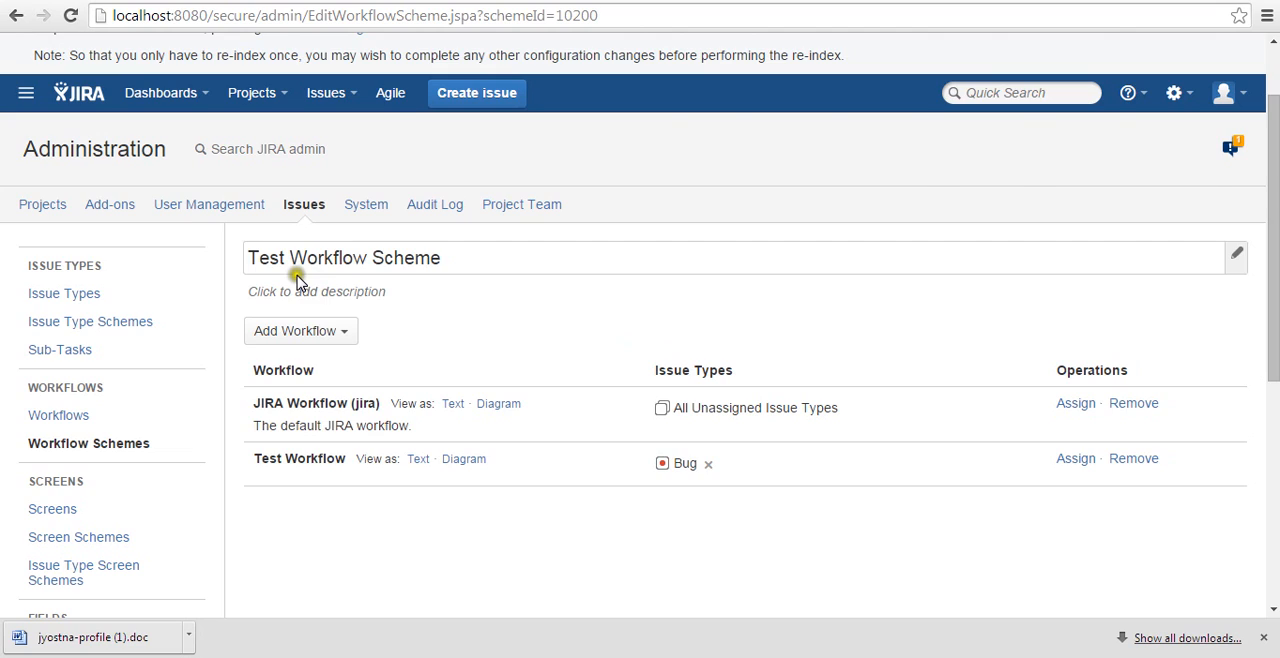
pyautogui.click(36, 443)
pyautogui.scroll(-2, 237, 471)
pyautogui.click(233, 467)
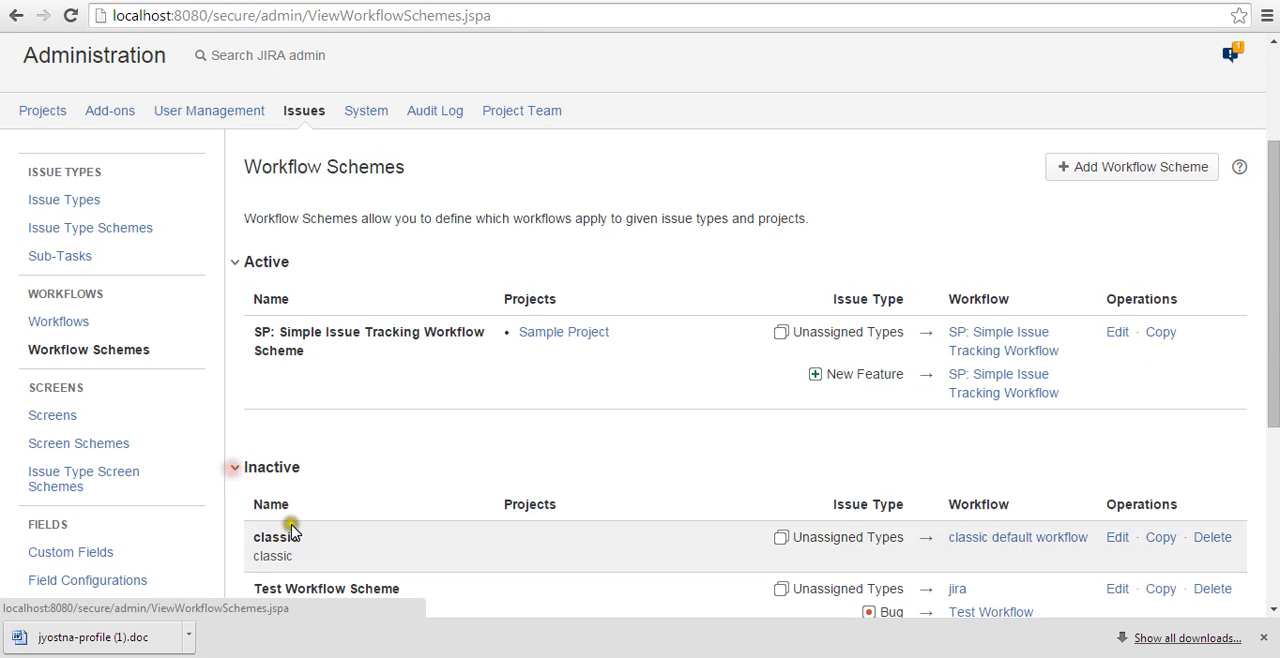
pyautogui.scroll(-2, 313, 522)
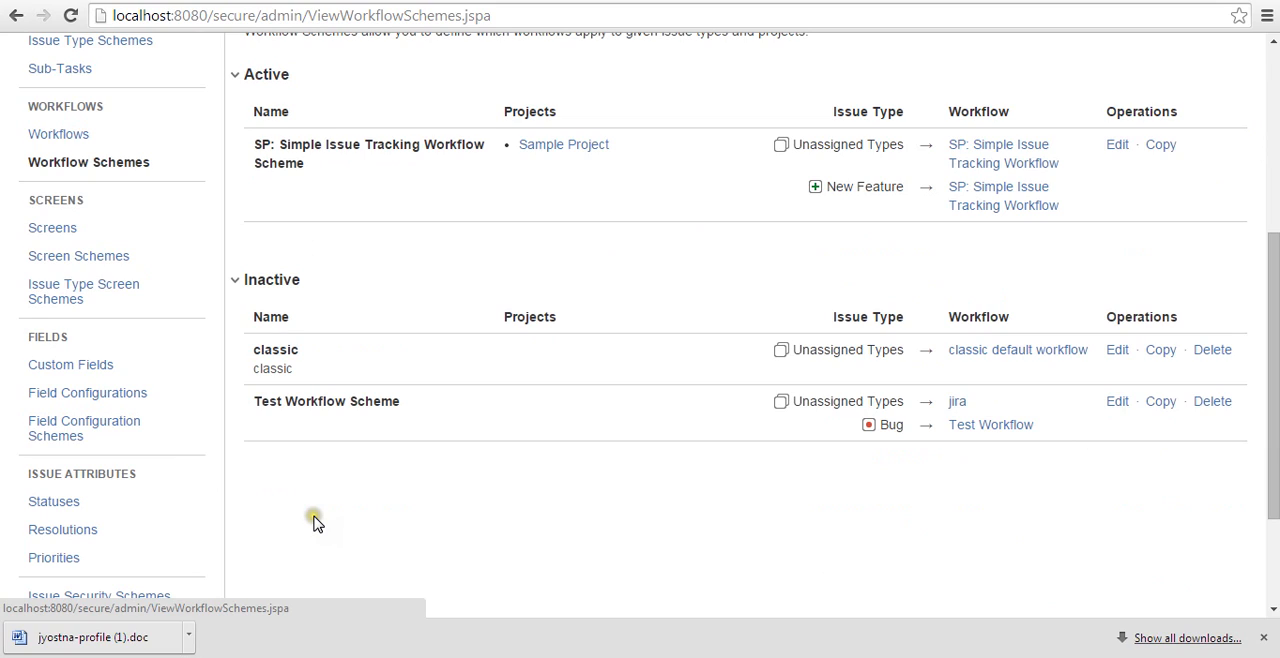
pyautogui.click(797, 401)
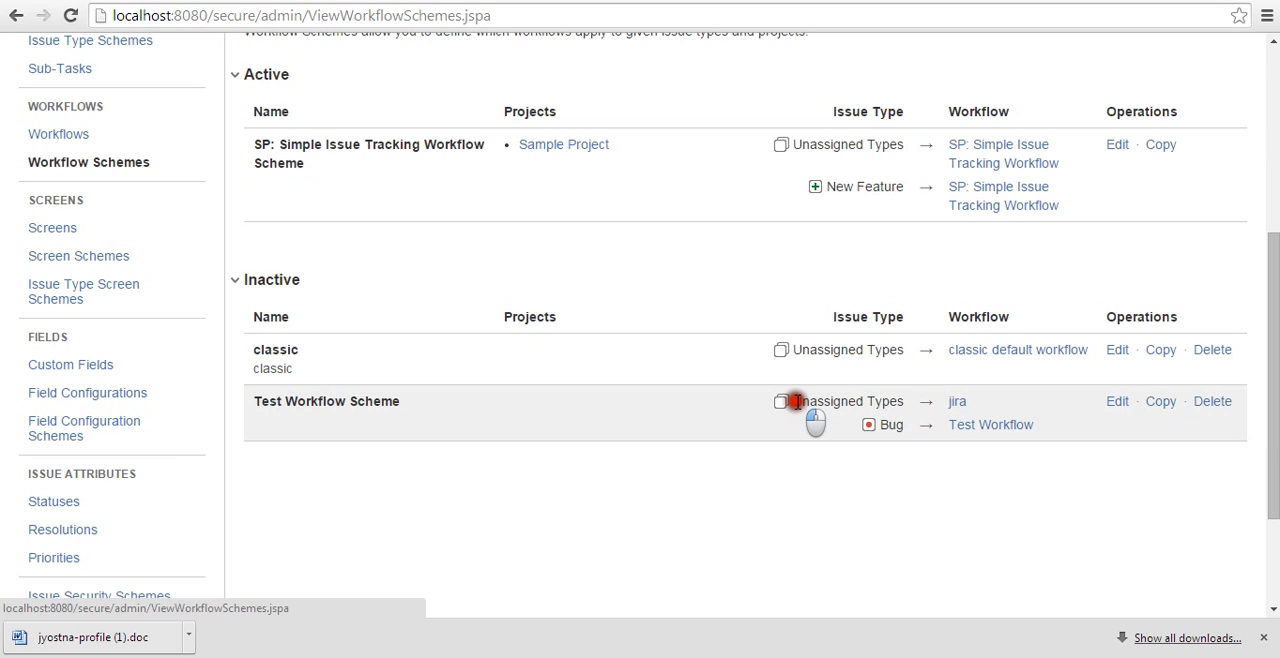
pyautogui.moveTo(797, 401); pyautogui.dragTo(977, 401)
pyautogui.moveTo(878, 427); pyautogui.dragTo(910, 429)
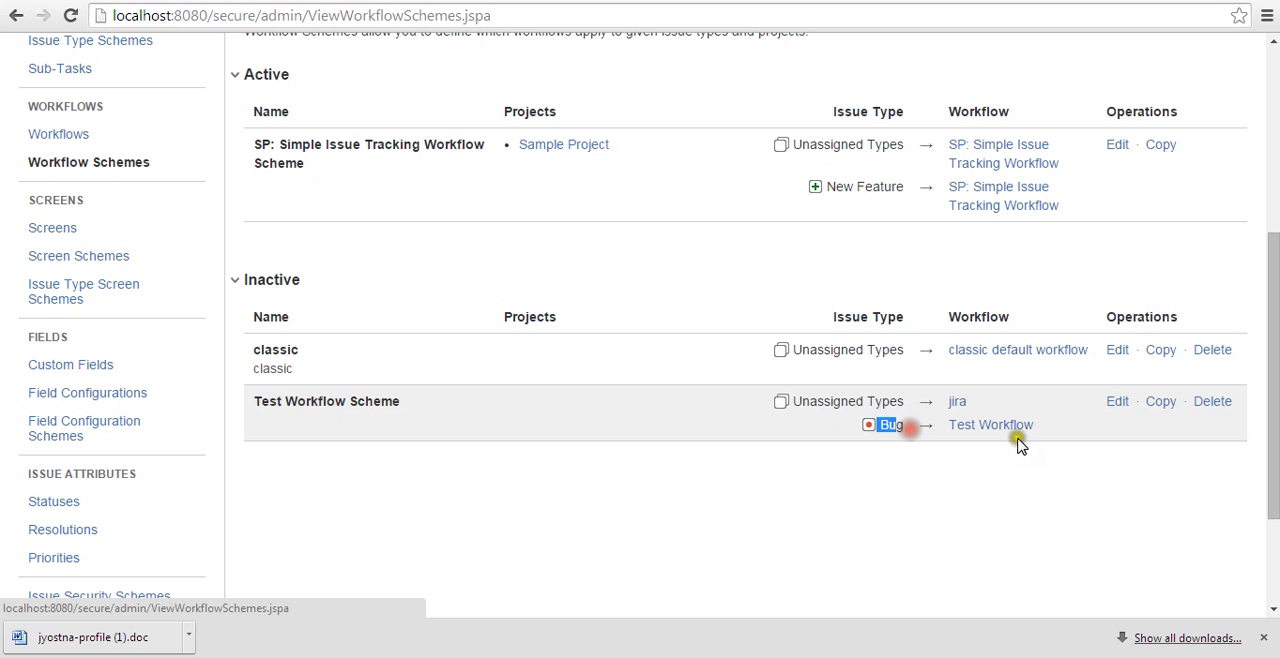
# Open the administration of Sample Project and go to its workflows.
pyautogui.scroll(4, 863, 529)
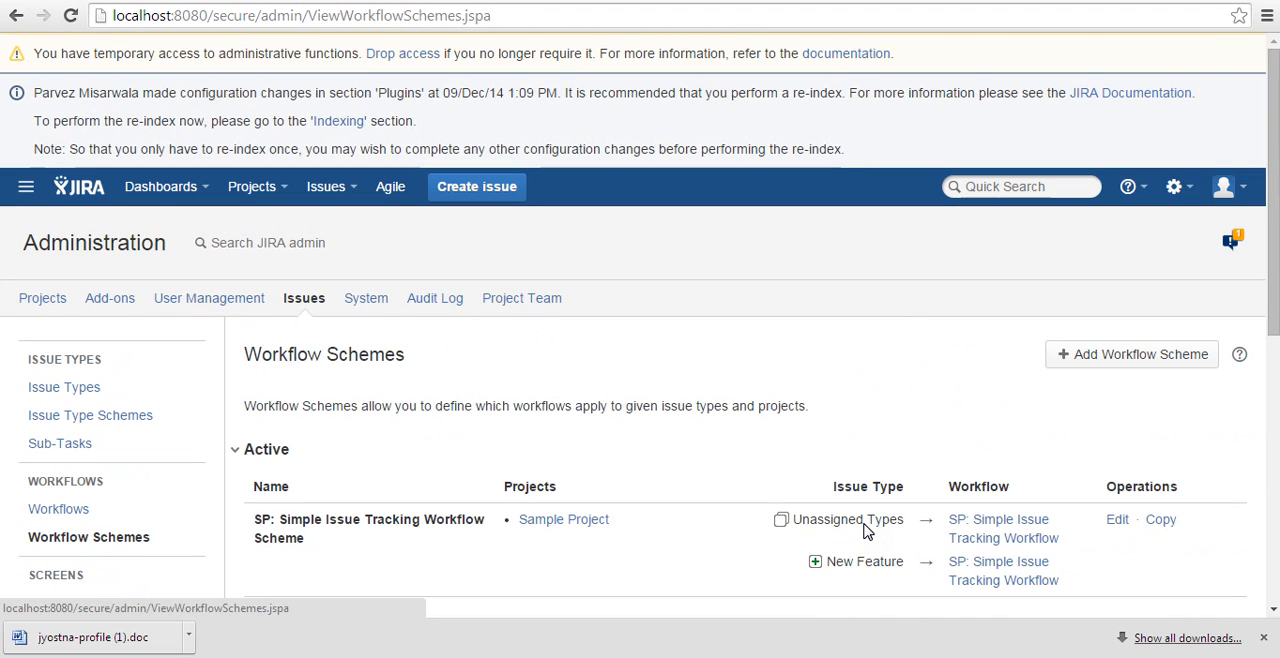
pyautogui.click(20, 304)
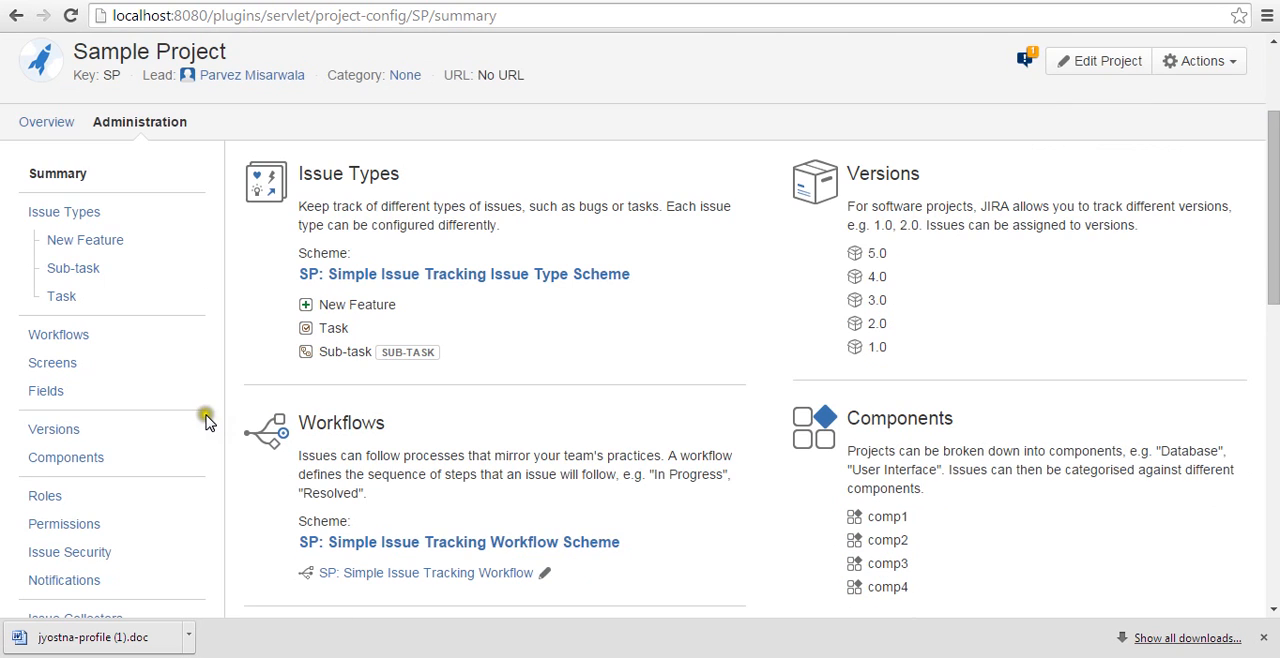
pyautogui.click(76, 336)
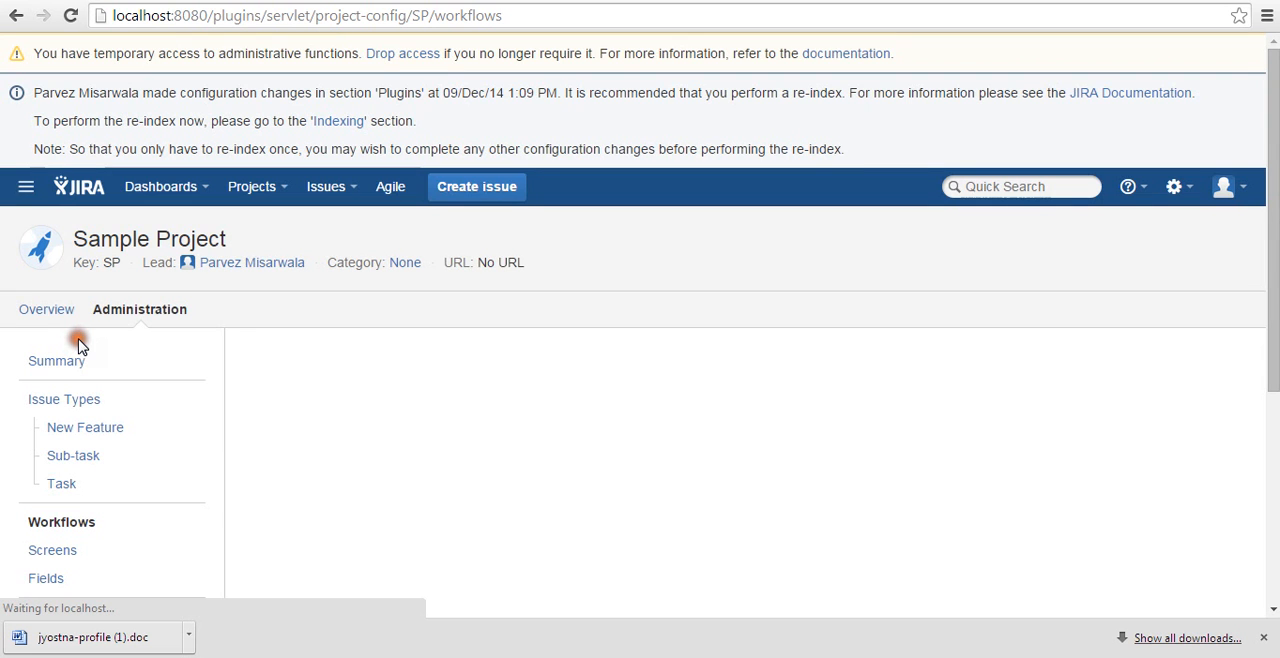
pyautogui.scroll(-1, 200, 432)
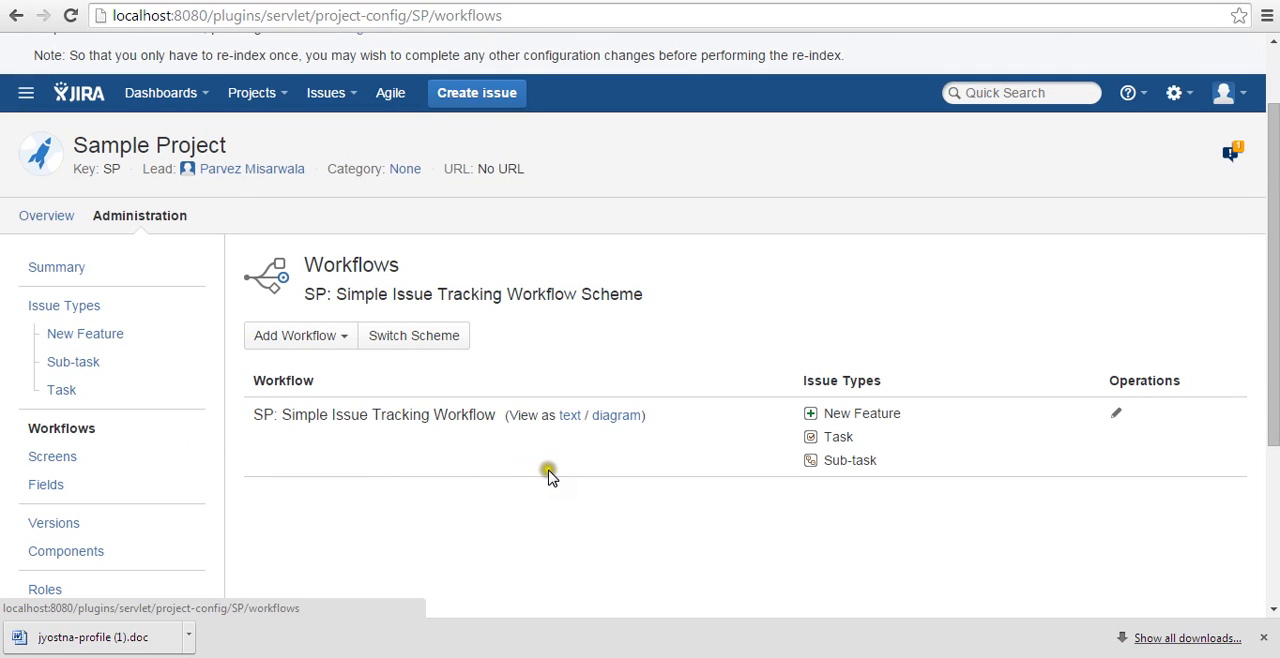
# Switch Sample Project's workflow scheme to Test Workflow Scheme and proceed to the status mapping.
pyautogui.click(414, 338)
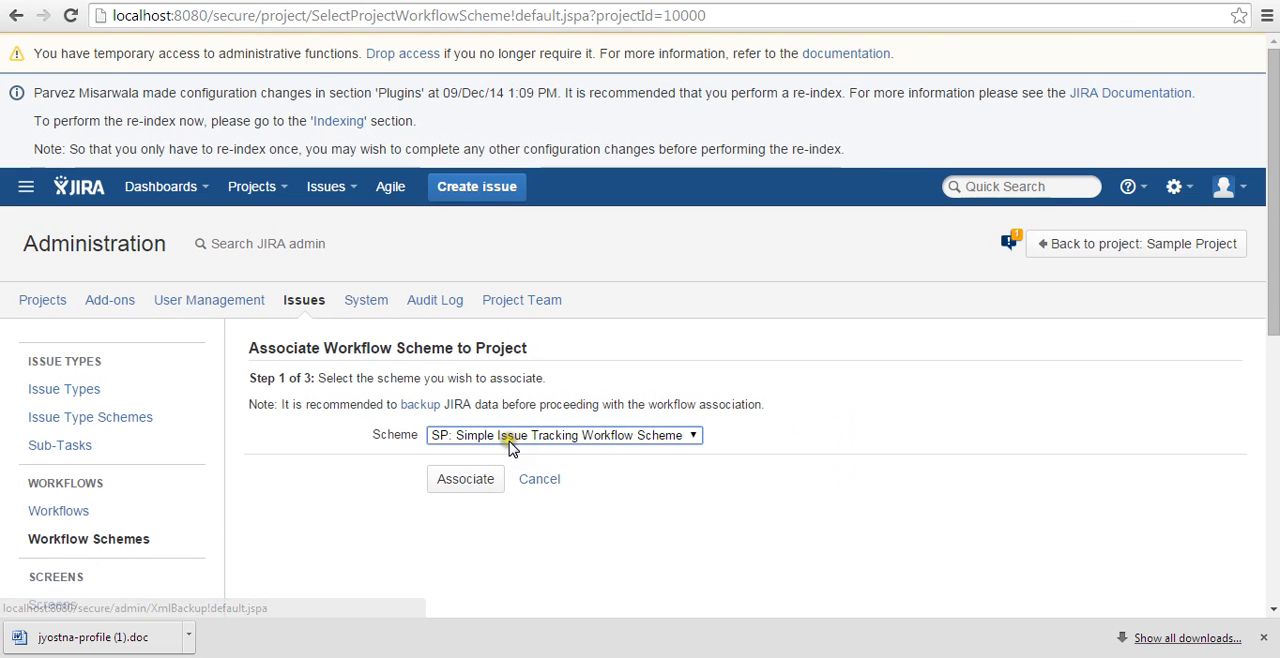
pyautogui.click(509, 437)
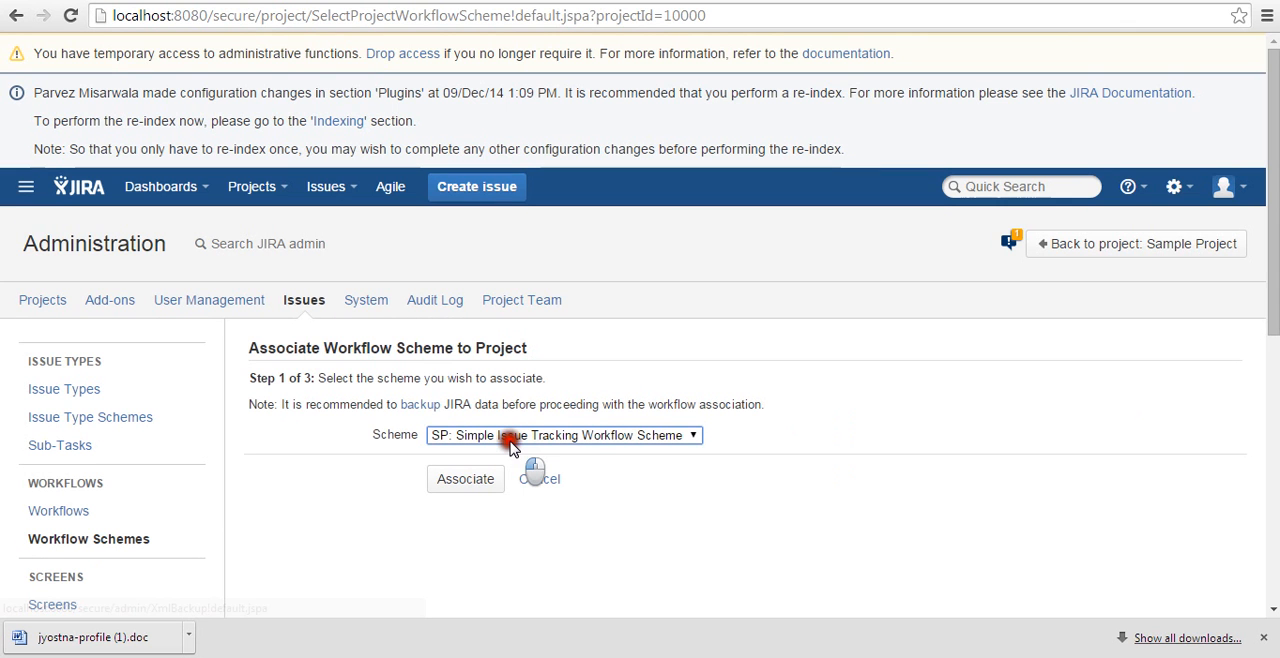
pyautogui.click(522, 491)
pyautogui.click(474, 486)
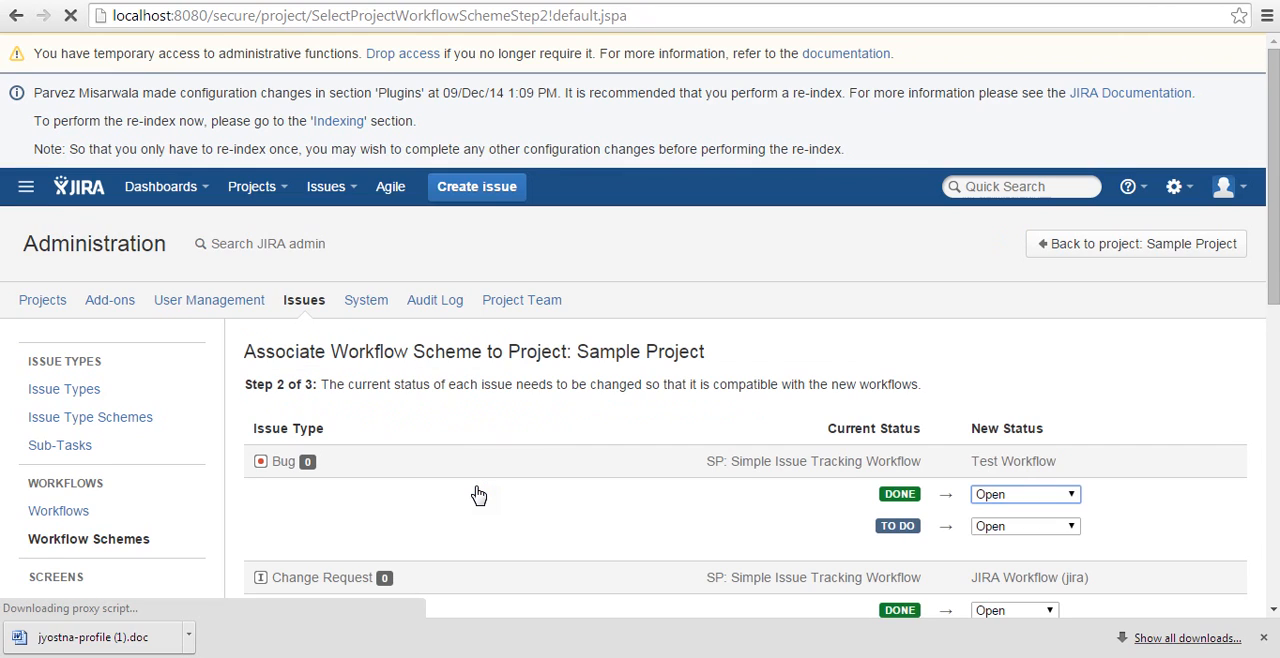
# Map the New Feature issues' Done status to Closed, associate the scheme with Sample Project, and acknowledge the migration.
pyautogui.scroll(-3, 478, 494)
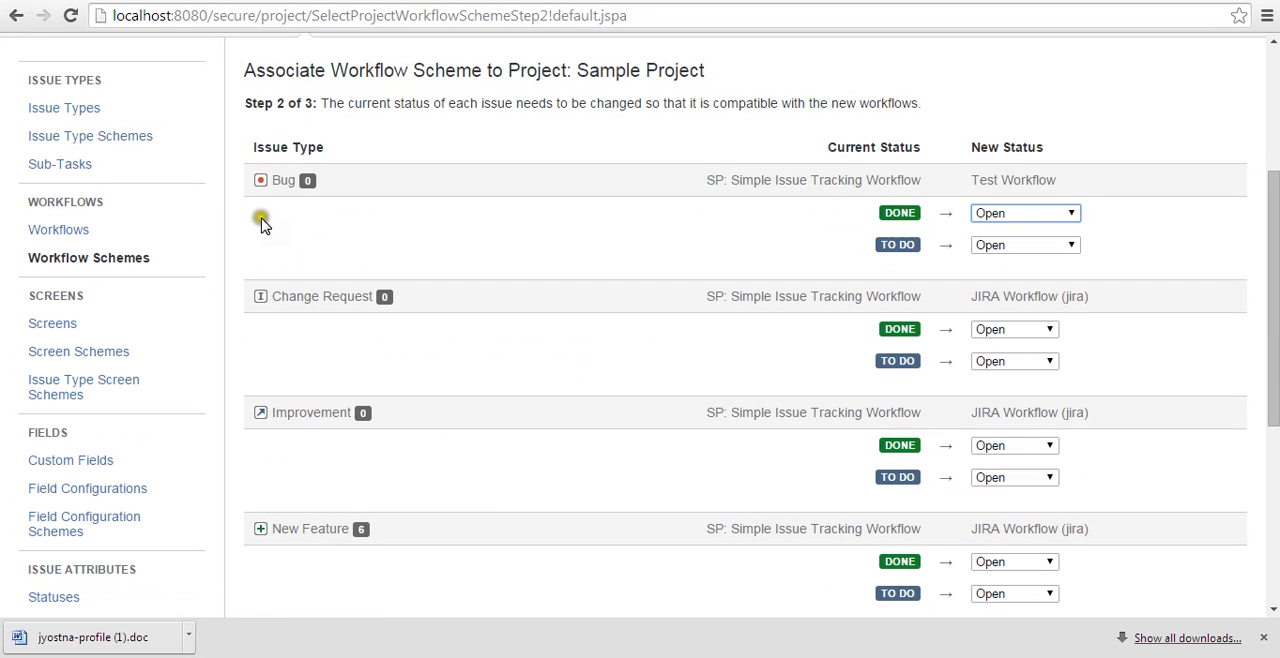
pyautogui.scroll(-3, 790, 258)
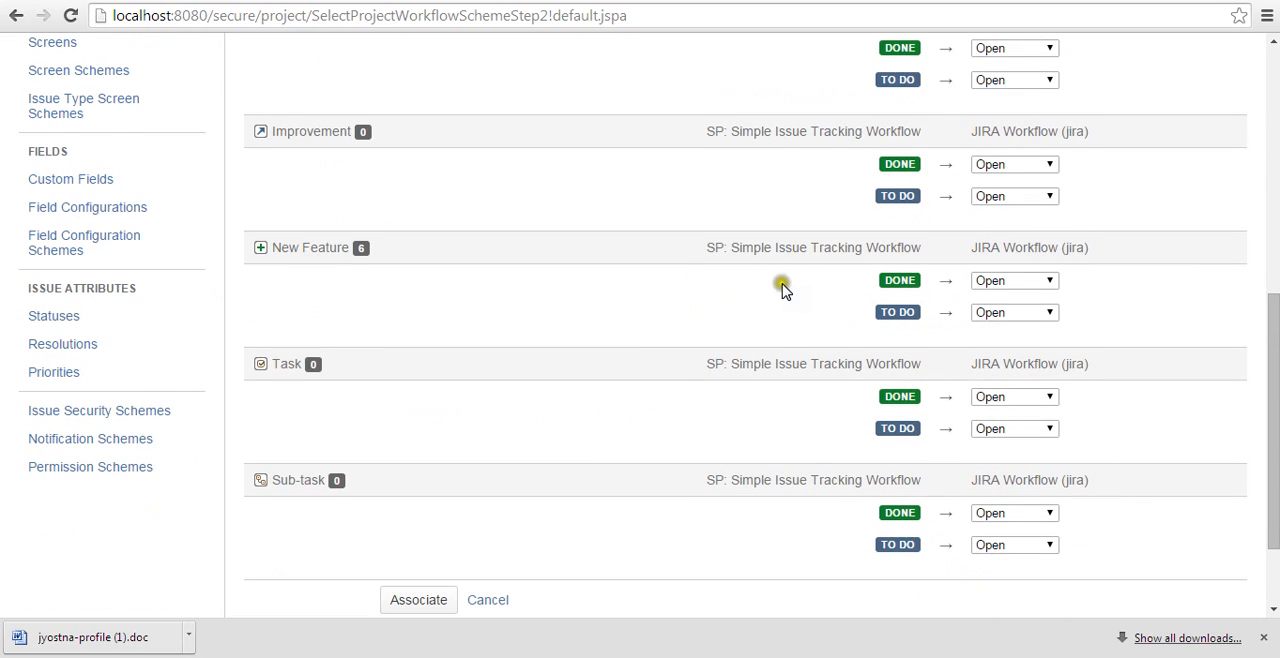
pyautogui.scroll(2, 782, 283)
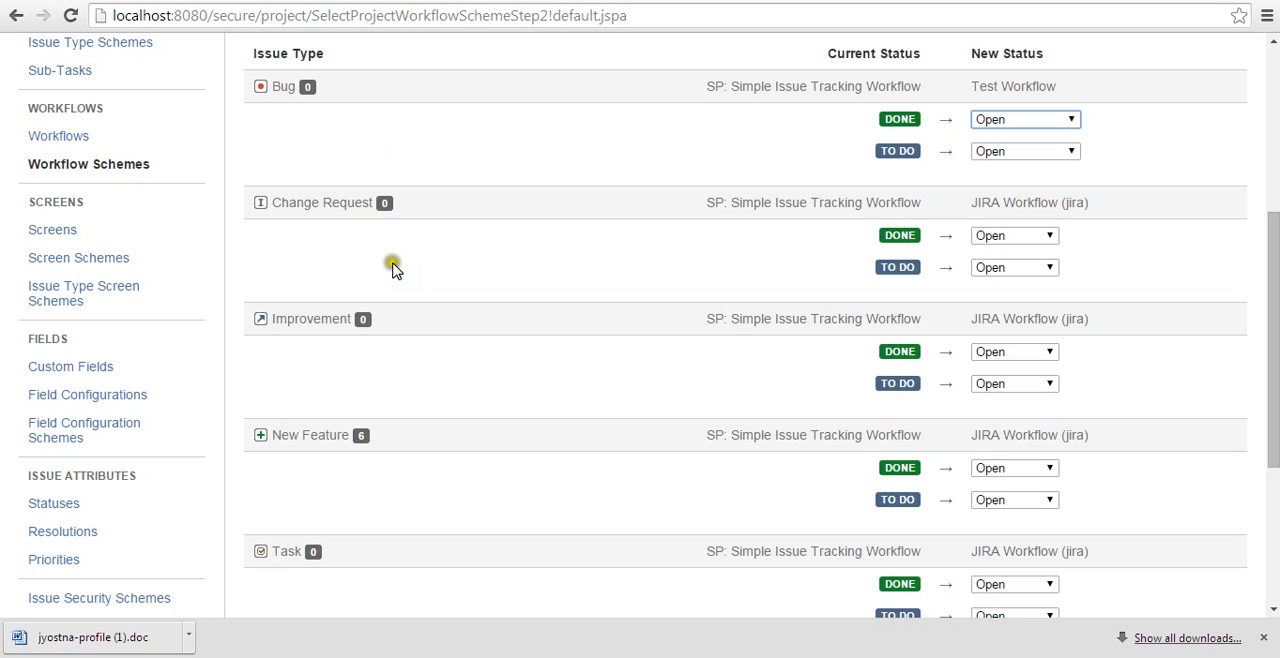
pyautogui.click(1014, 468)
pyautogui.click(994, 534)
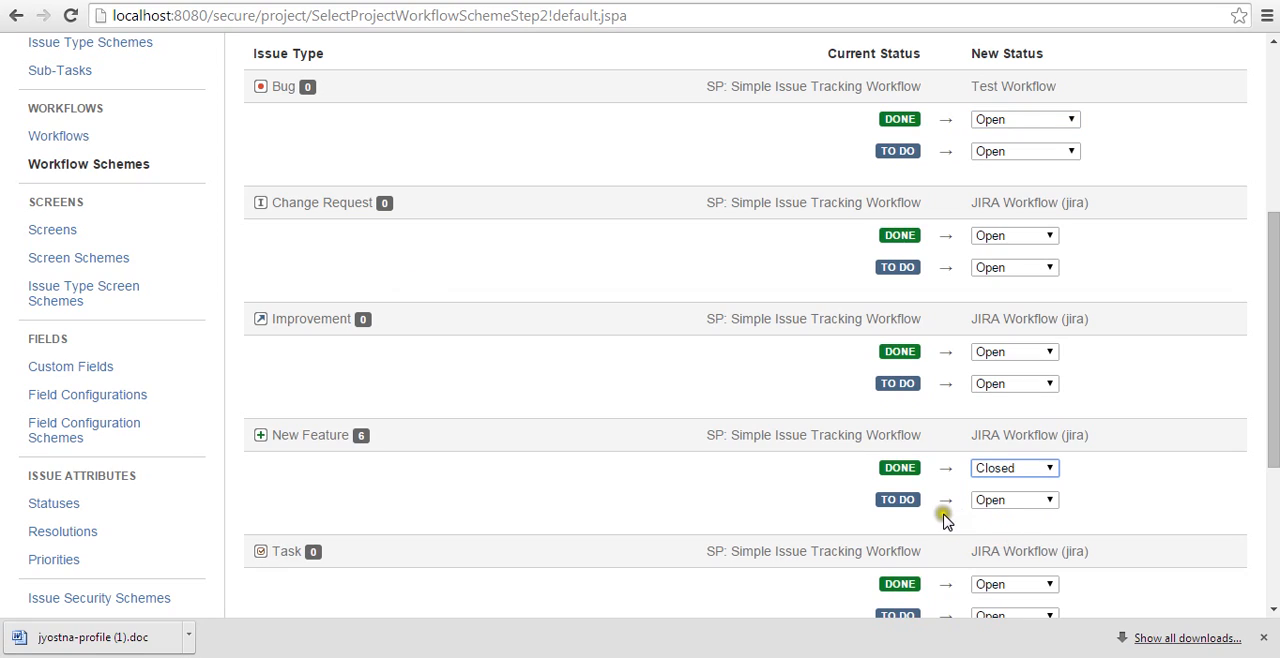
pyautogui.scroll(-1, 648, 478)
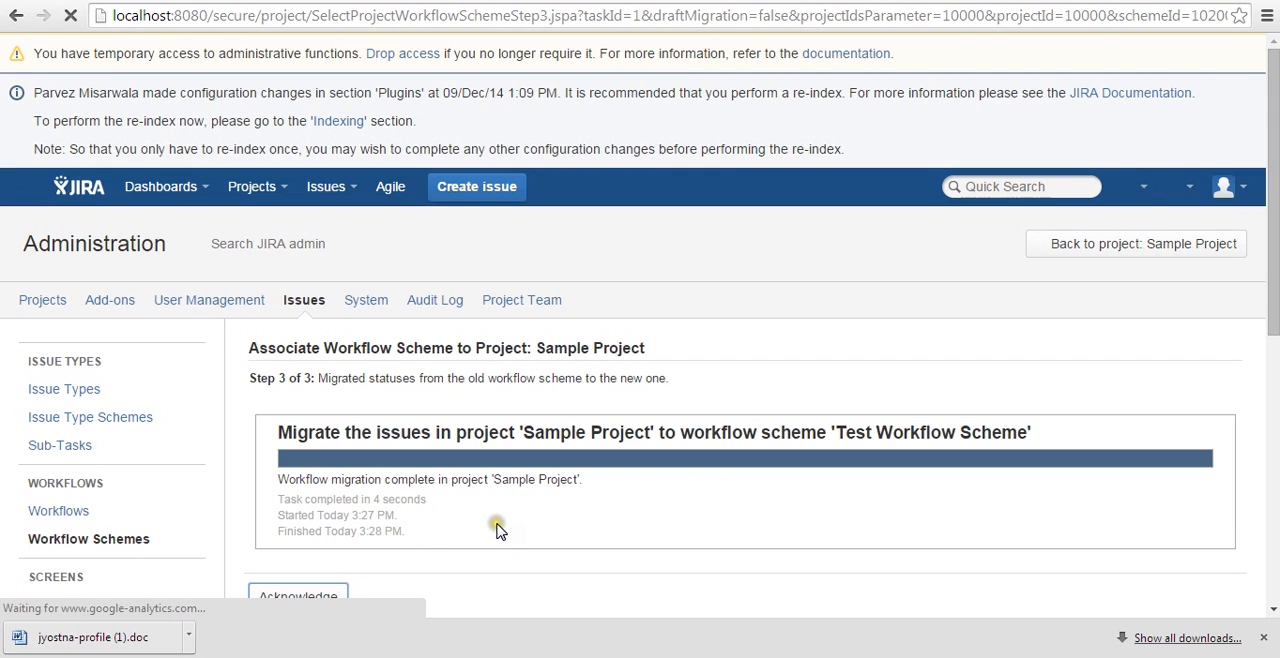
pyautogui.click(314, 597)
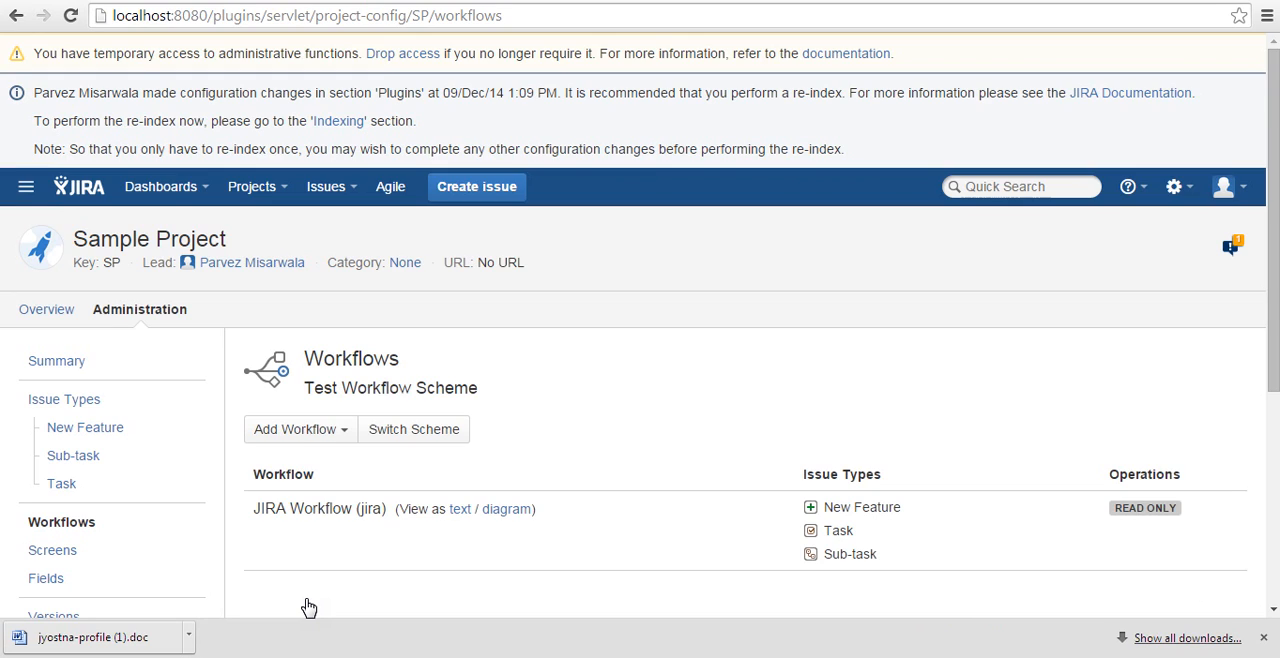
# Examine which workflows and issue types Sample Project lists under Test Workflow Scheme.
pyautogui.scroll(-1, 309, 608)
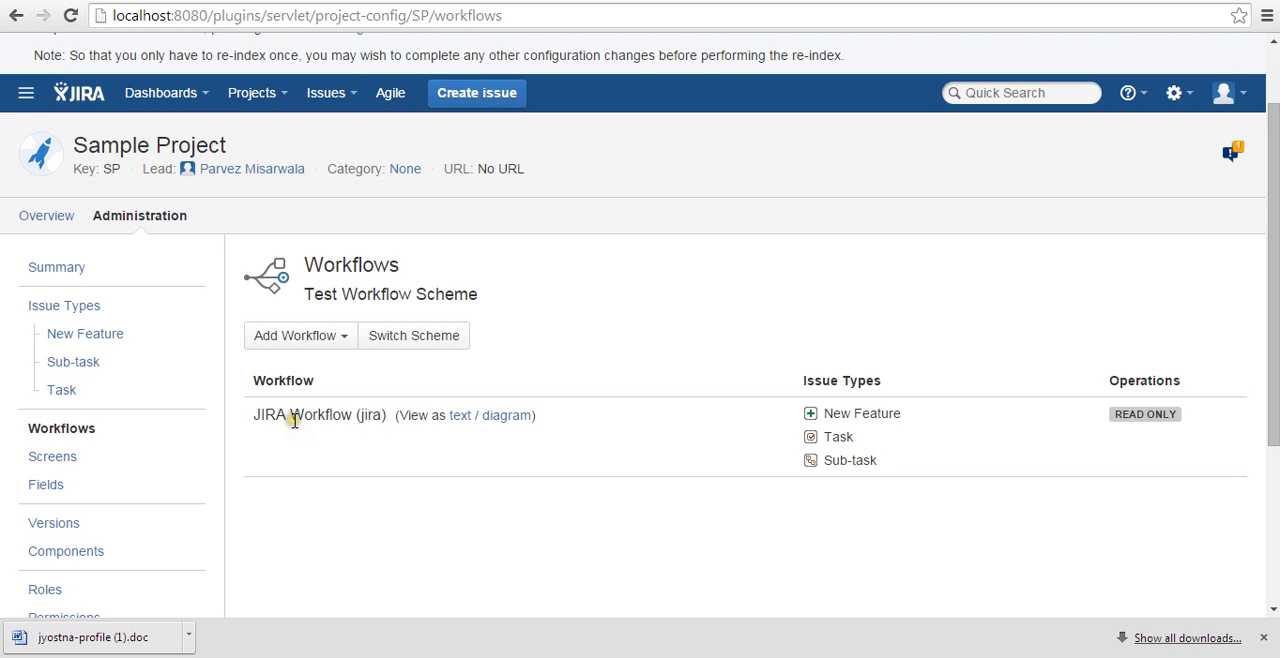
pyautogui.click(395, 350)
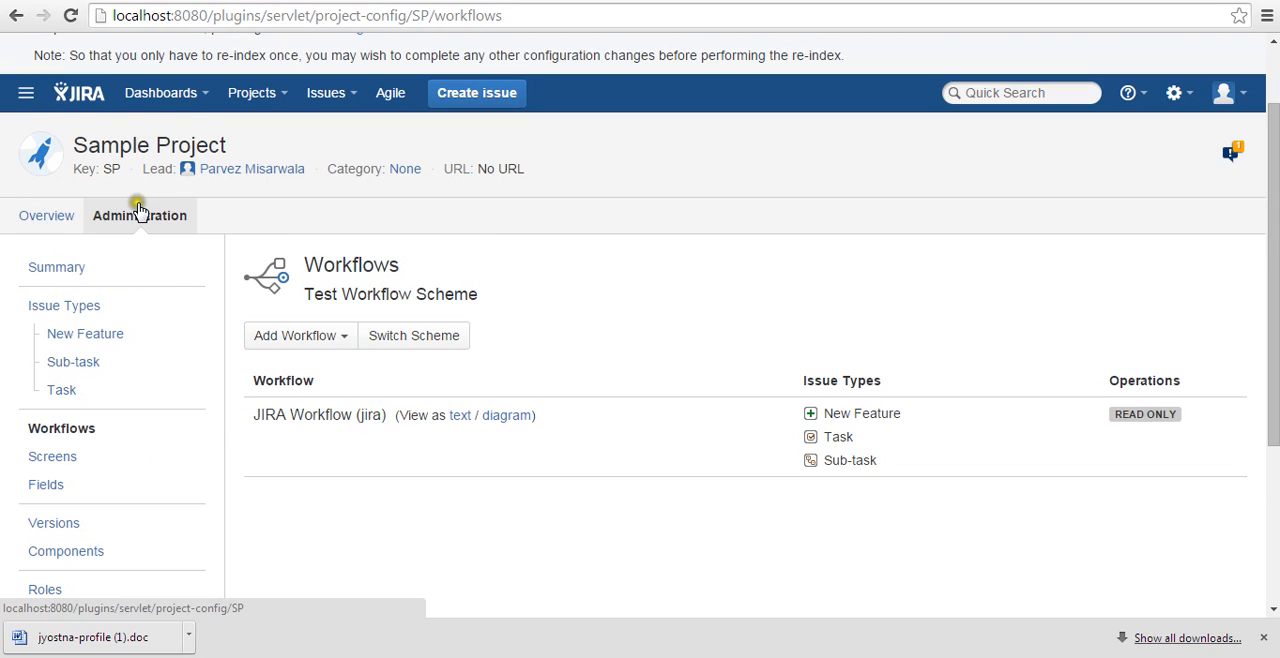
pyautogui.scroll(-1, 140, 211)
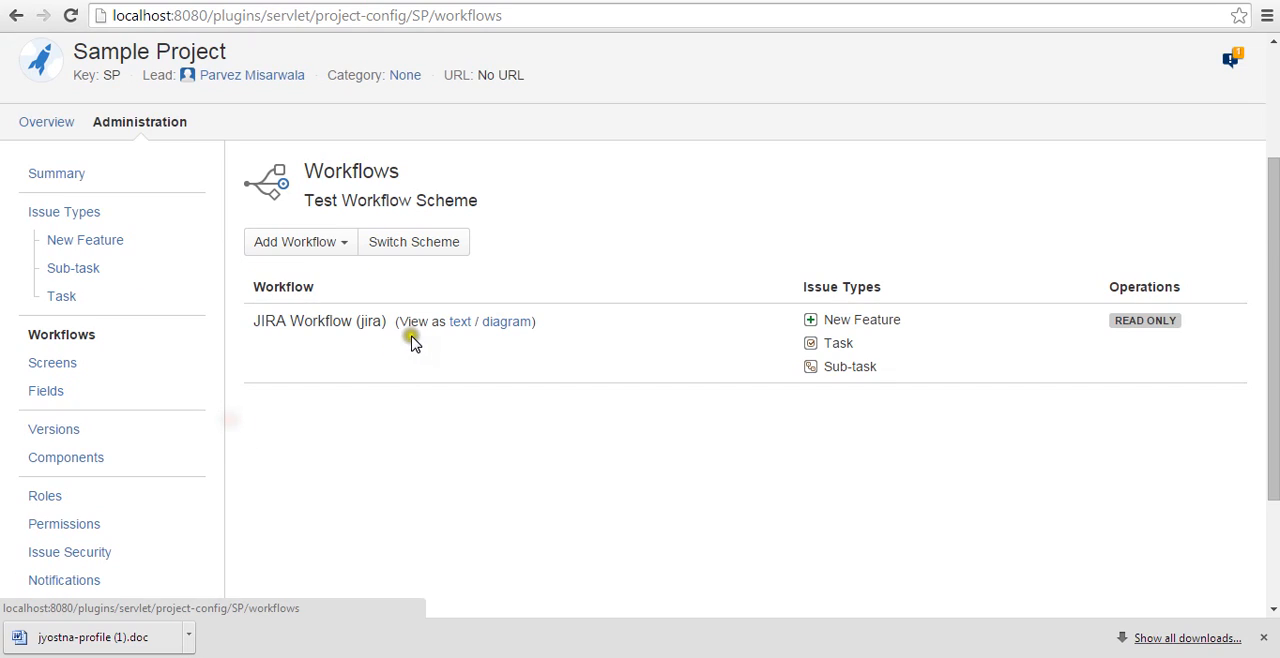
pyautogui.scroll(2, 410, 355)
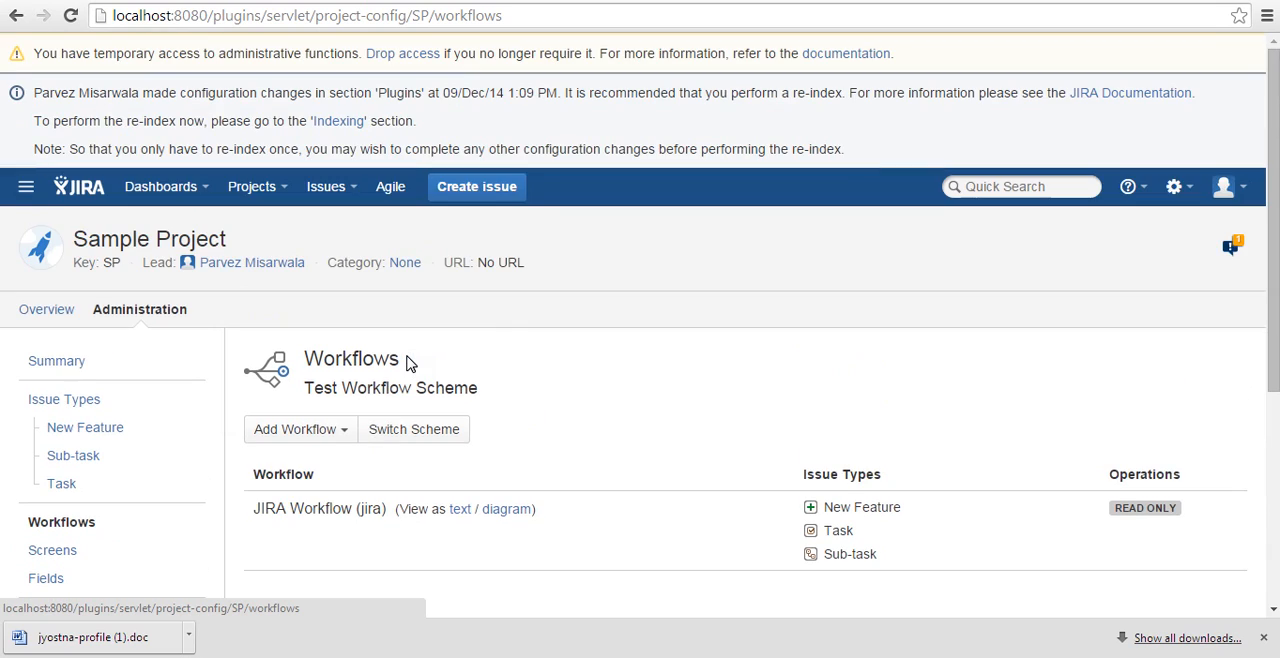
# Start a new issue in Sample Project, check which issue types are offered, and cancel the creation.
pyautogui.click(491, 182)
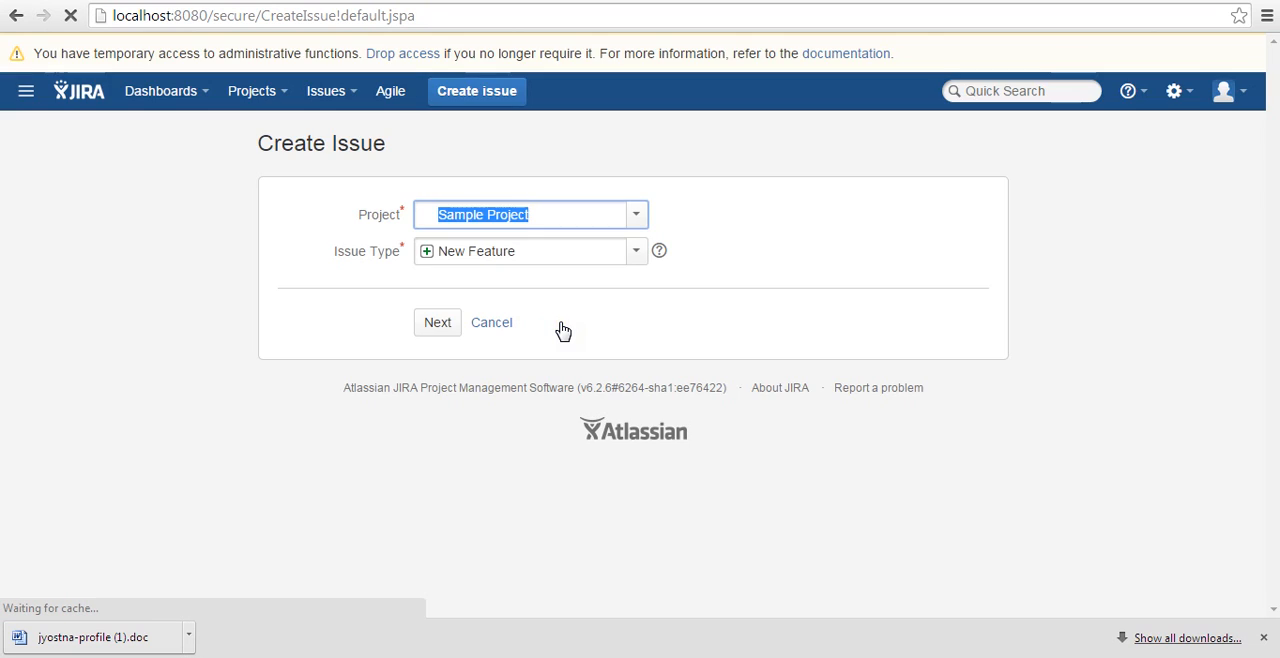
pyautogui.click(491, 250)
pyautogui.click(491, 250)
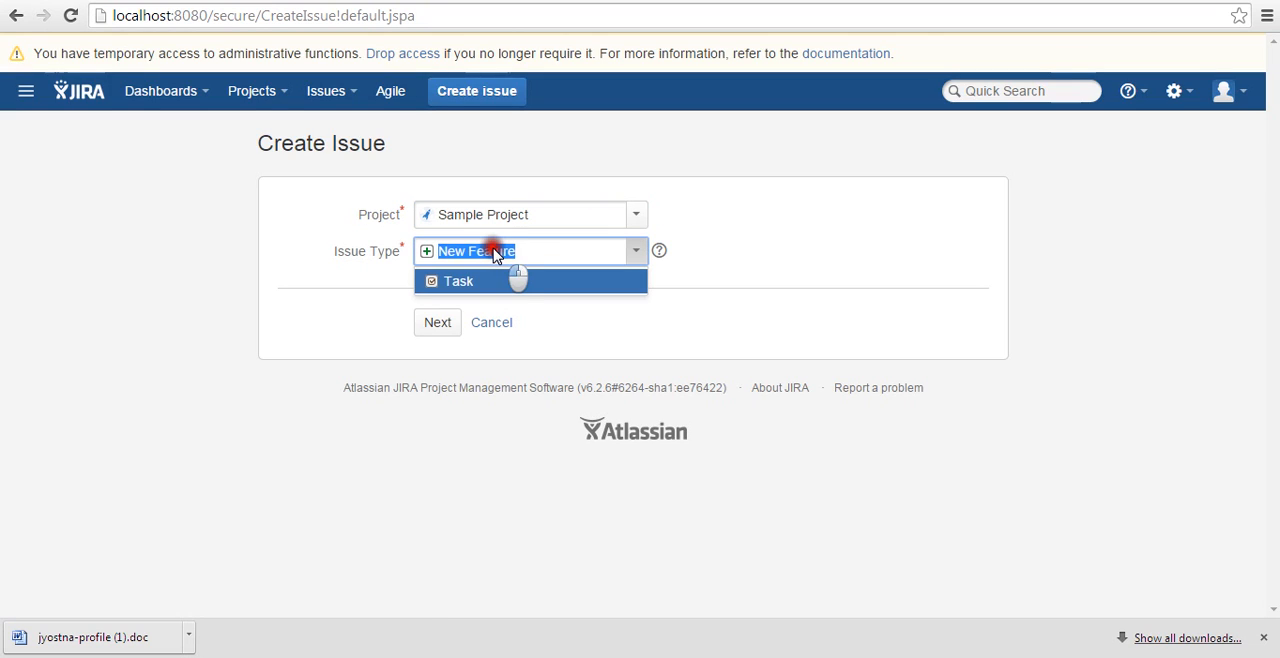
pyautogui.click(502, 325)
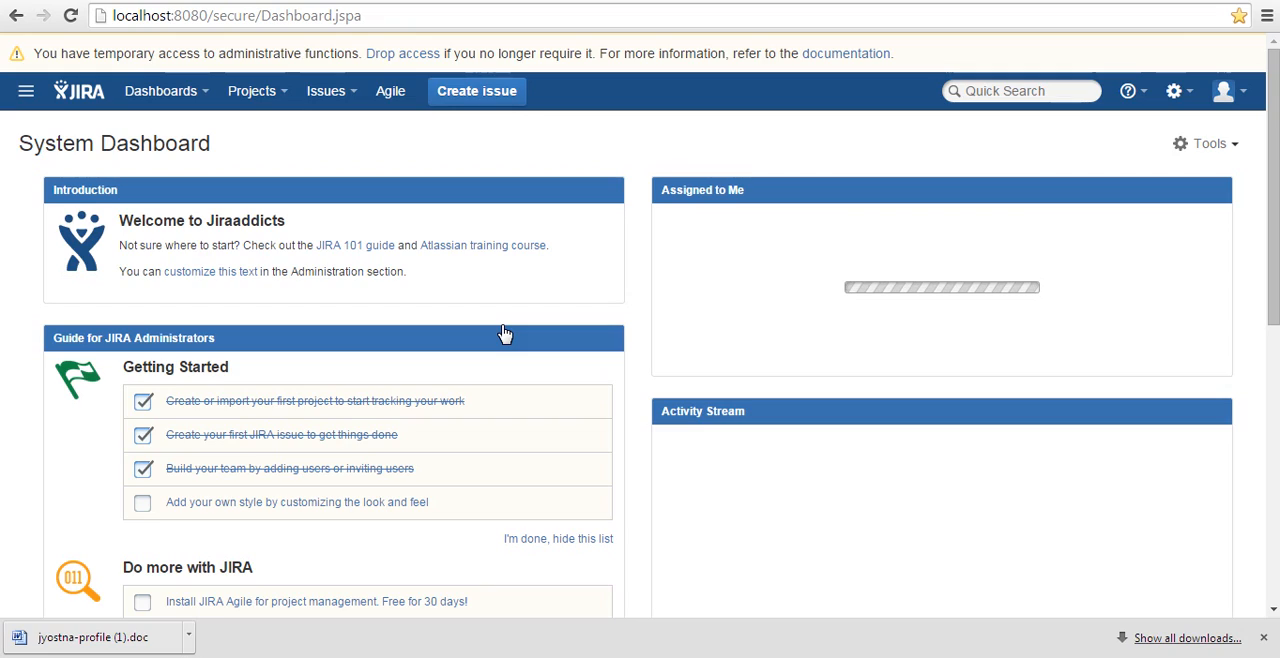
# Go to the issue types administration and examine which schemes each issue type is related to.
pyautogui.click(1174, 91)
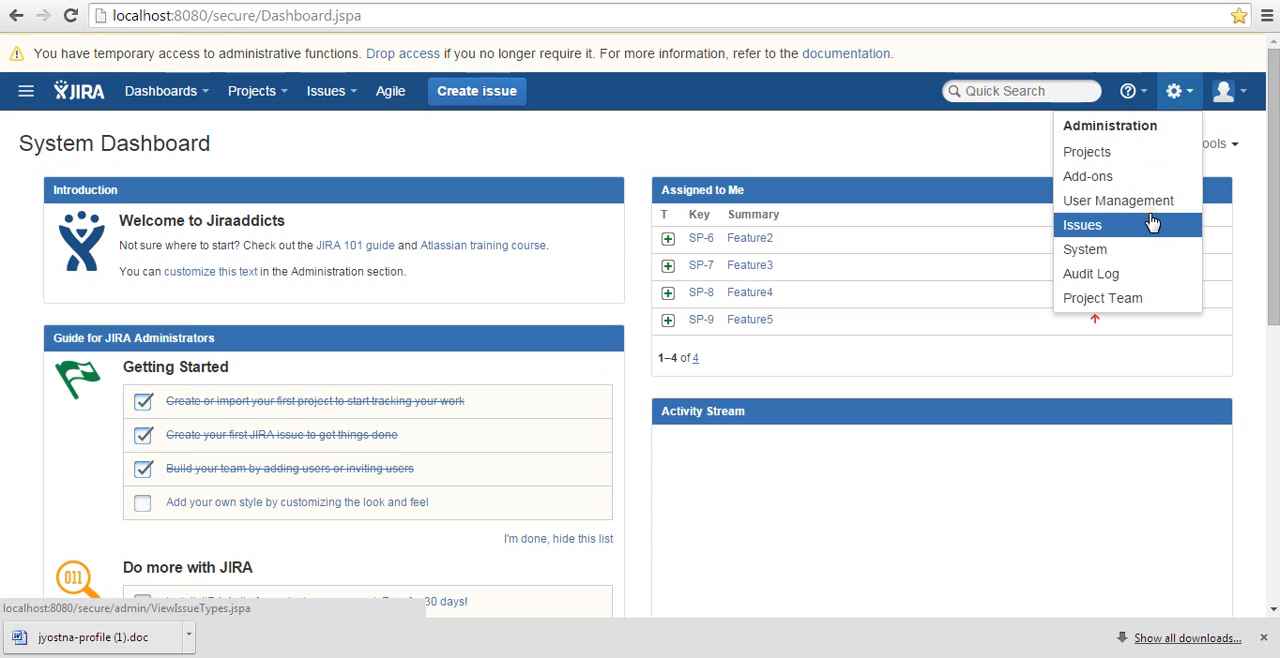
pyautogui.click(1152, 222)
pyautogui.click(88, 511)
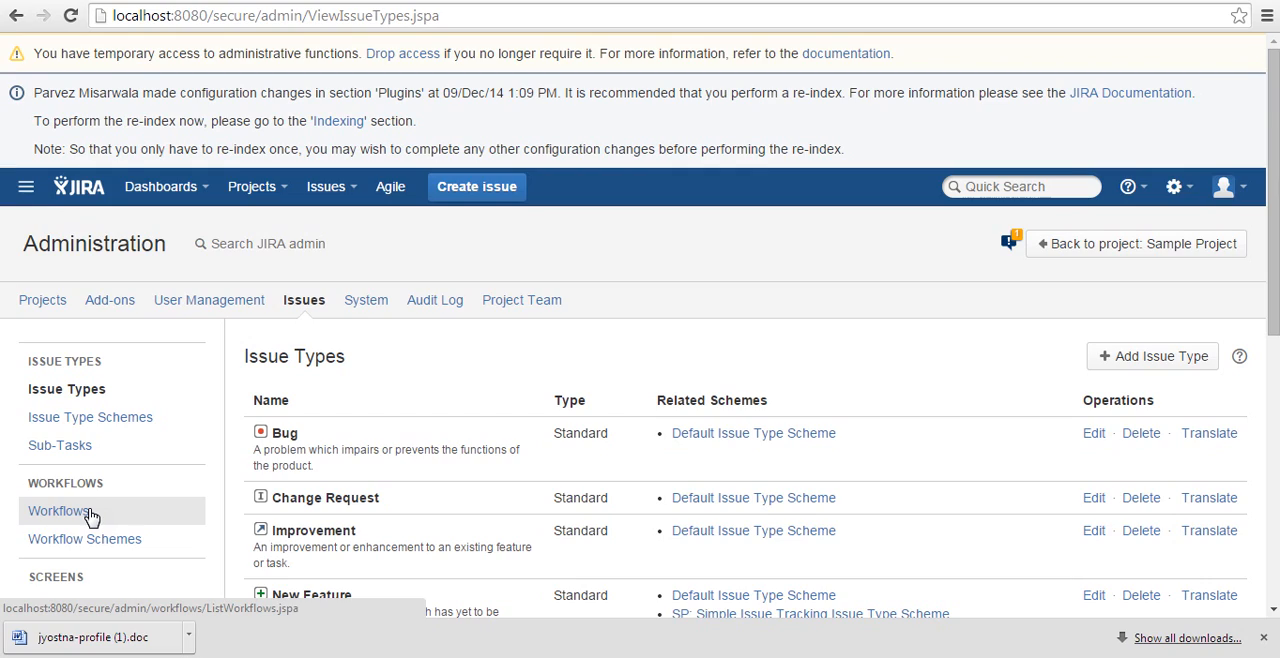
pyautogui.click(649, 343)
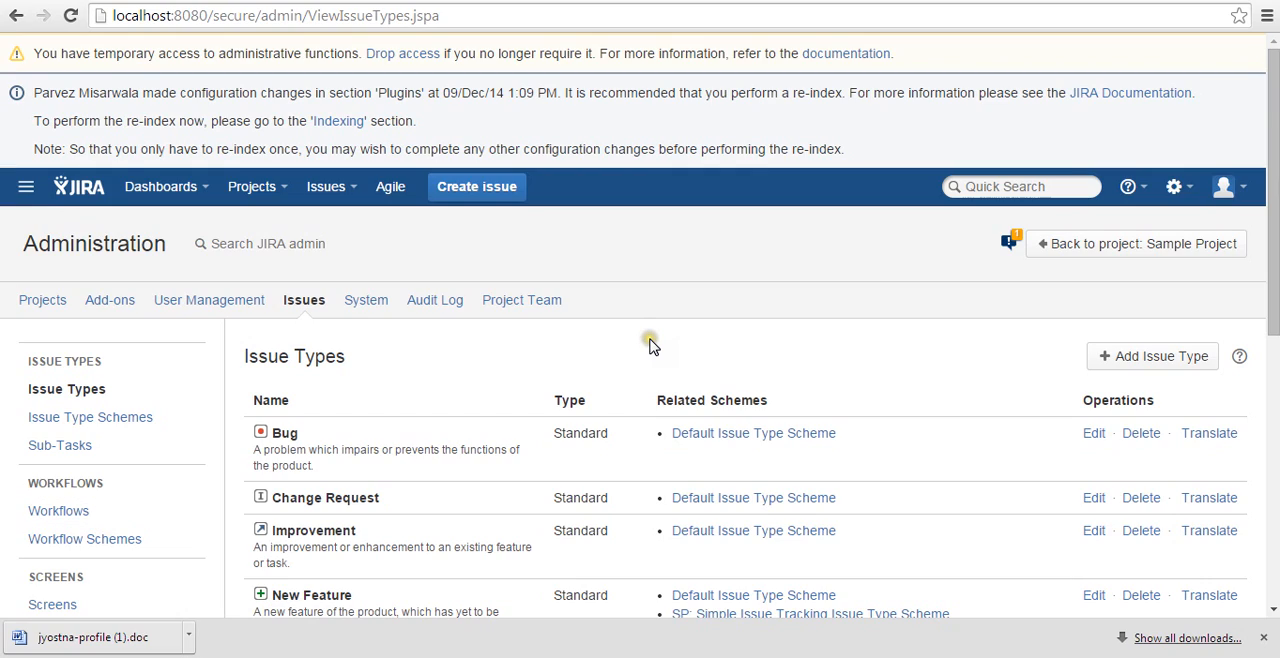
pyautogui.scroll(-2, 643, 310)
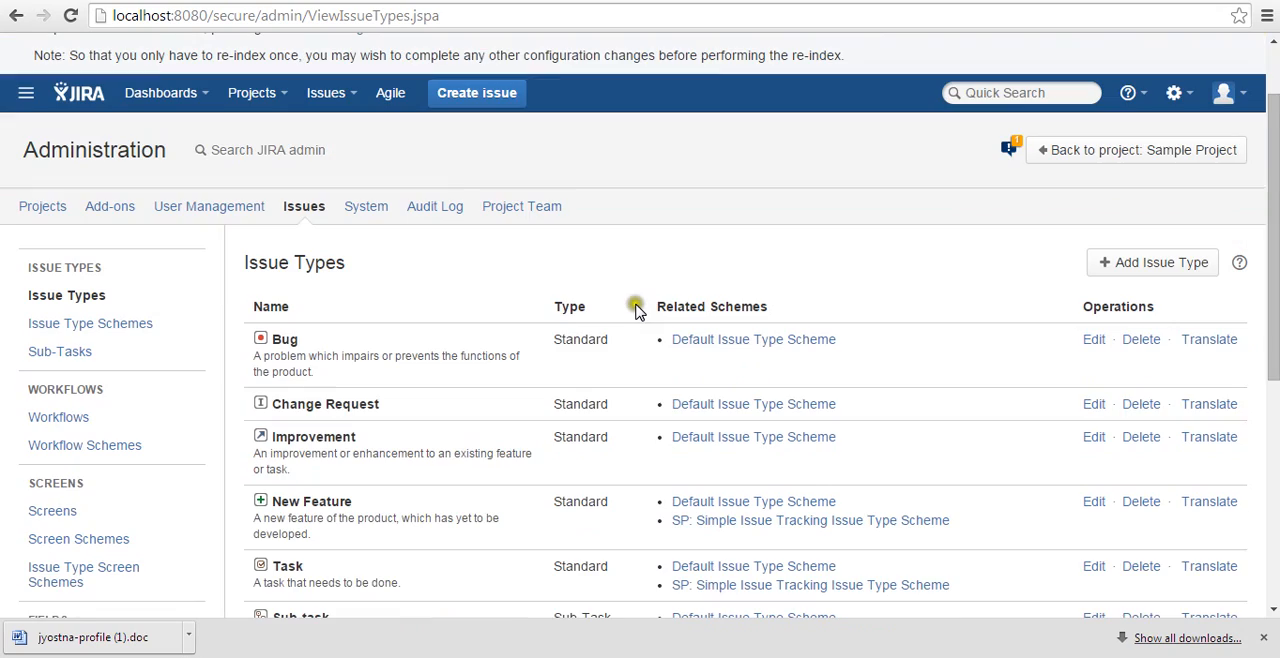